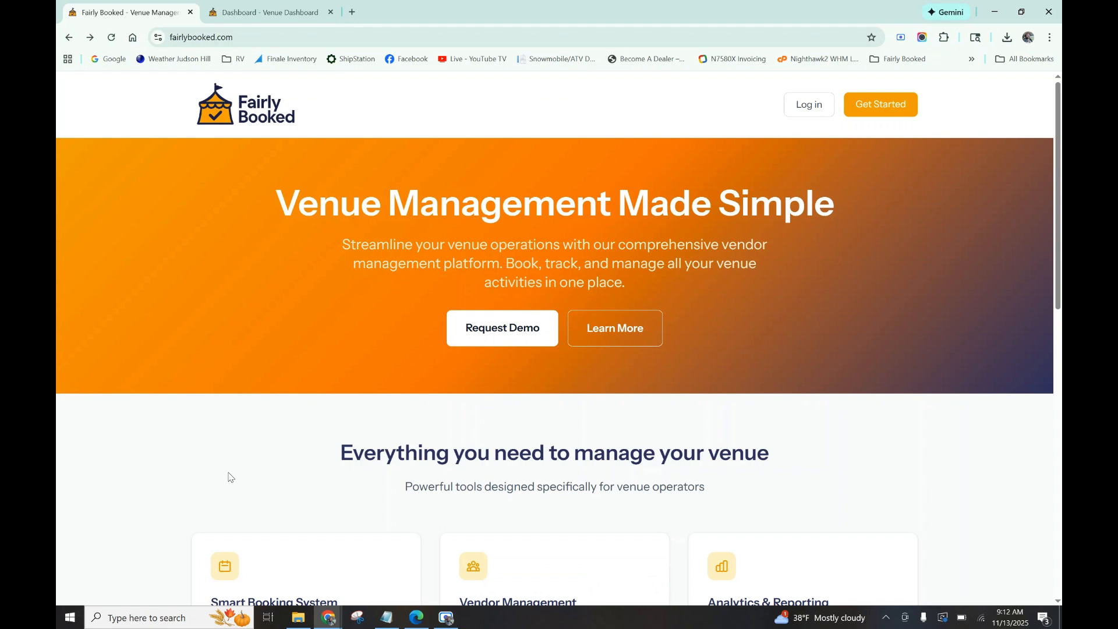
- View the login page, then review the sample venue's information, Stripe payment and credit card processing fee settings
left_click(805, 108)
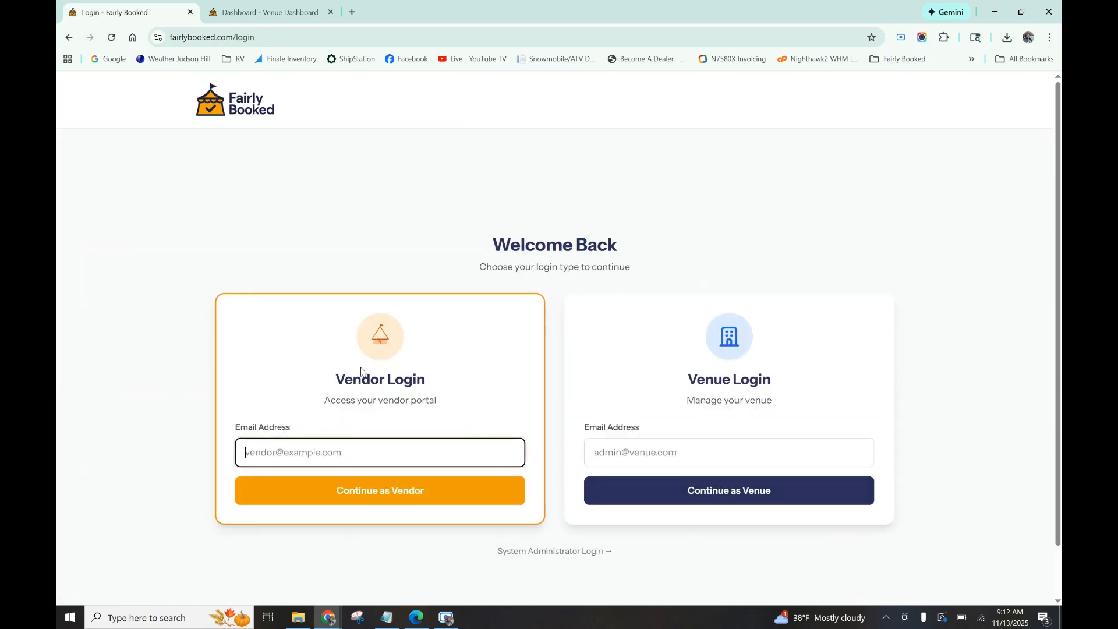
left_click(288, 4)
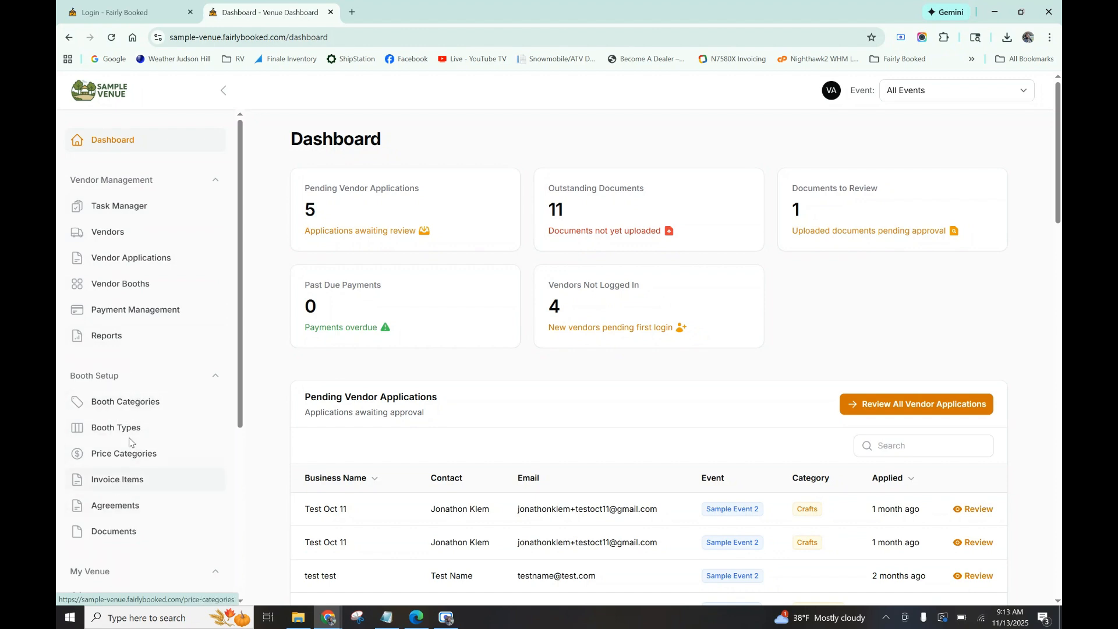
scroll(126, 433, "down", 3)
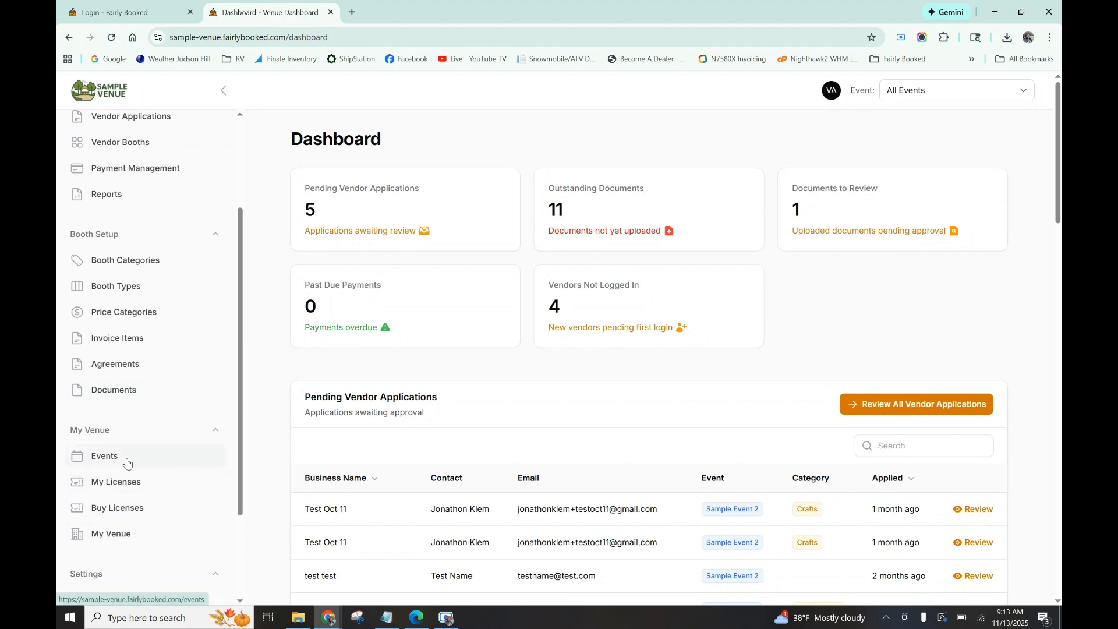
left_click(129, 531)
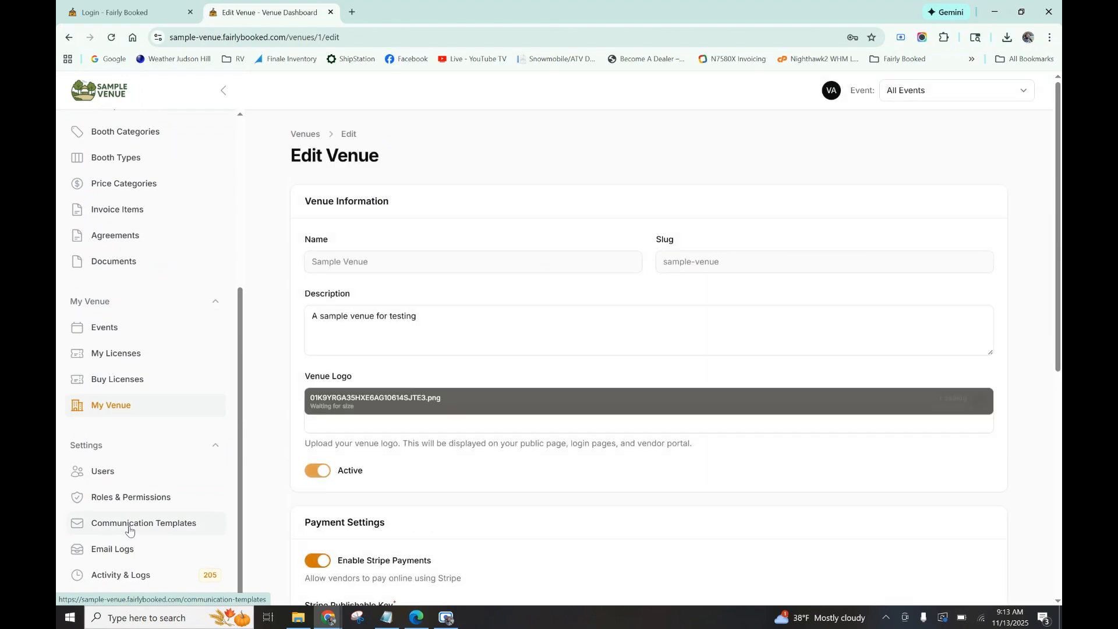
scroll(291, 396, "down", 7)
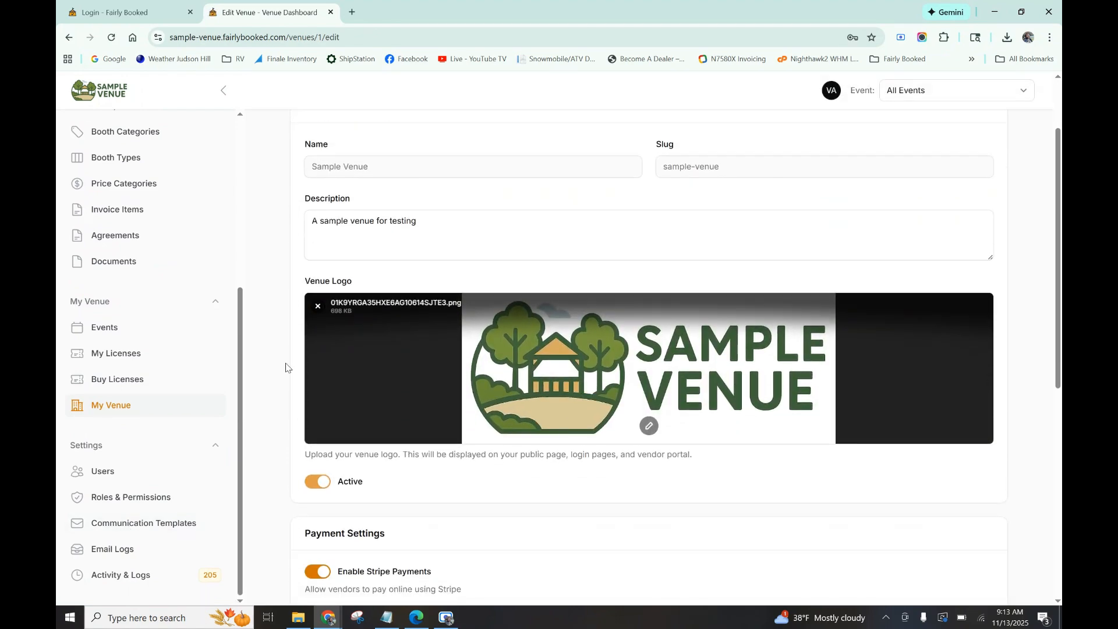
scroll(285, 367, "down", 3)
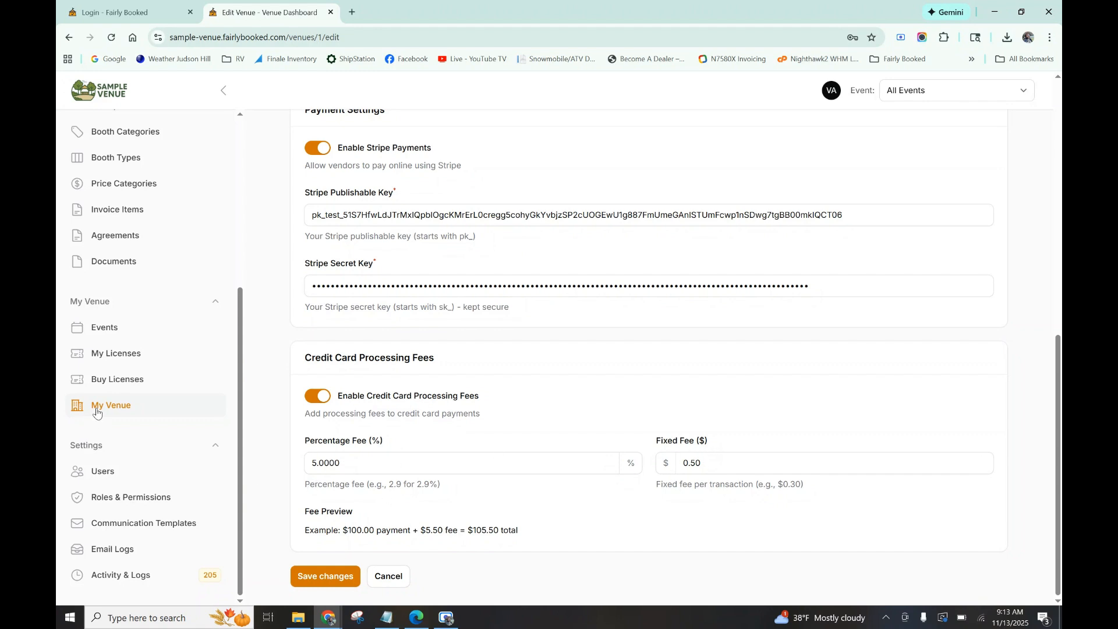
- Open Sample Event 1 from the events list and review its information, actions, booth overview and event details
left_click(106, 330)
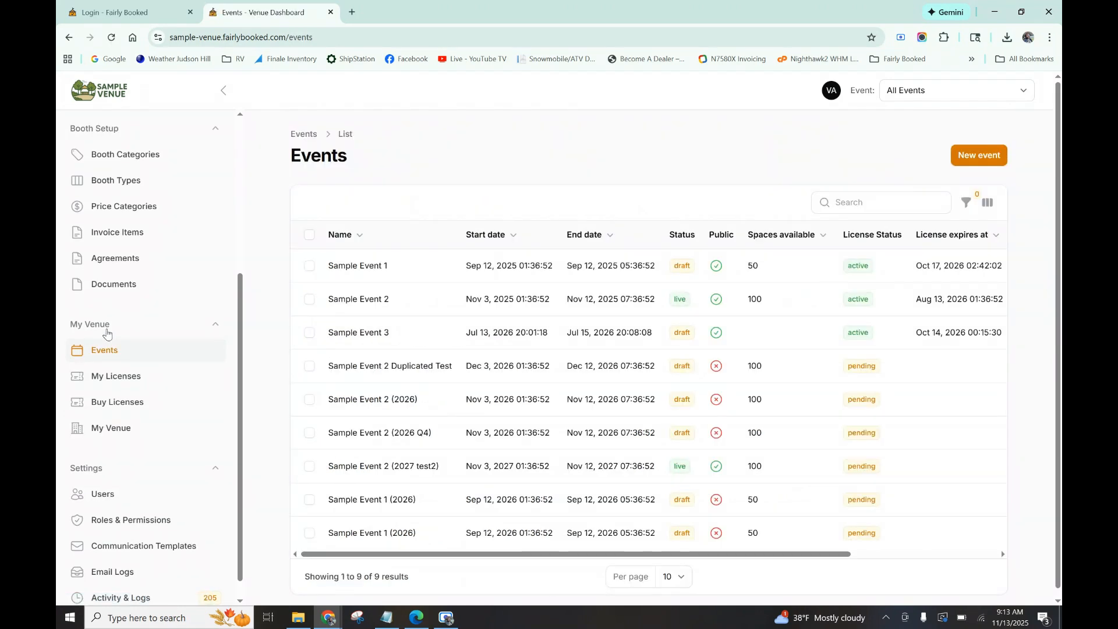
left_click(407, 277)
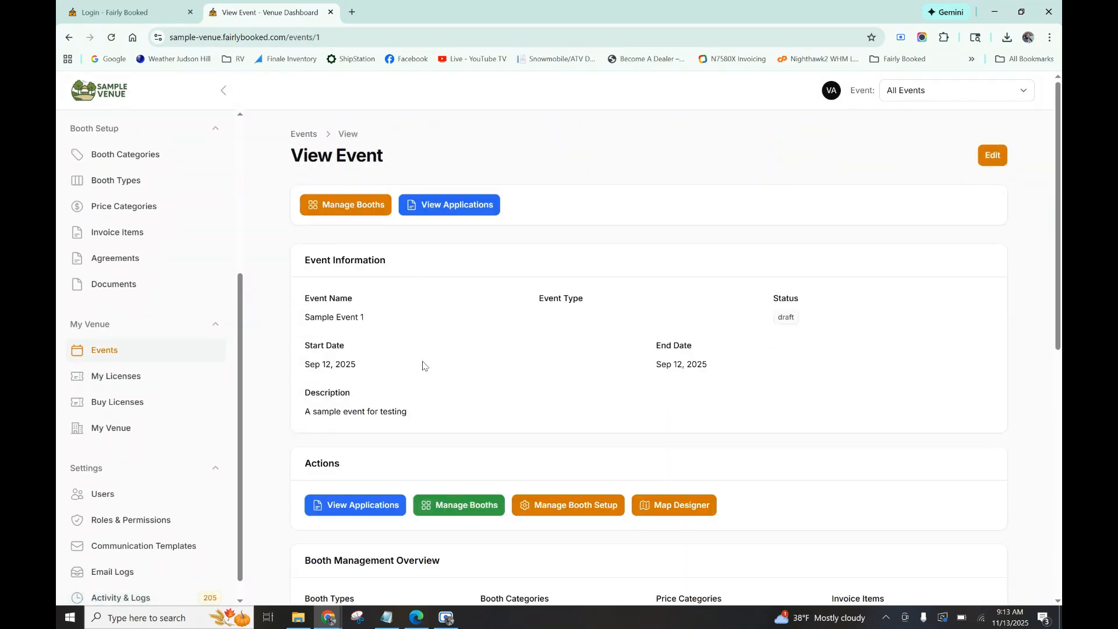
scroll(422, 365, "down", 5)
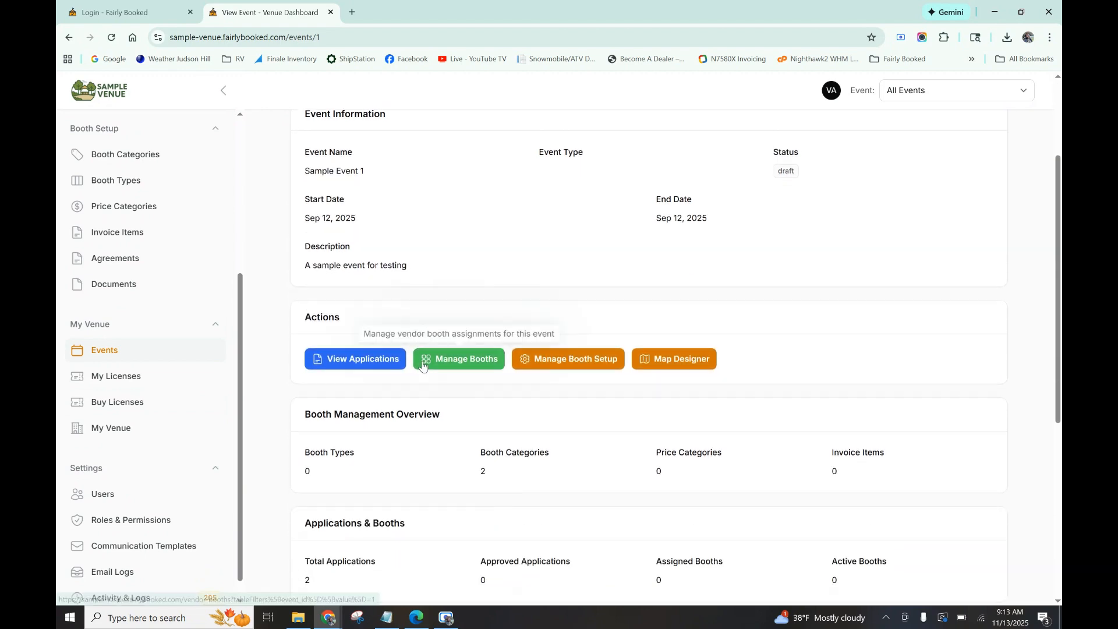
scroll(422, 365, "down", 3)
scroll(423, 365, "up", 7)
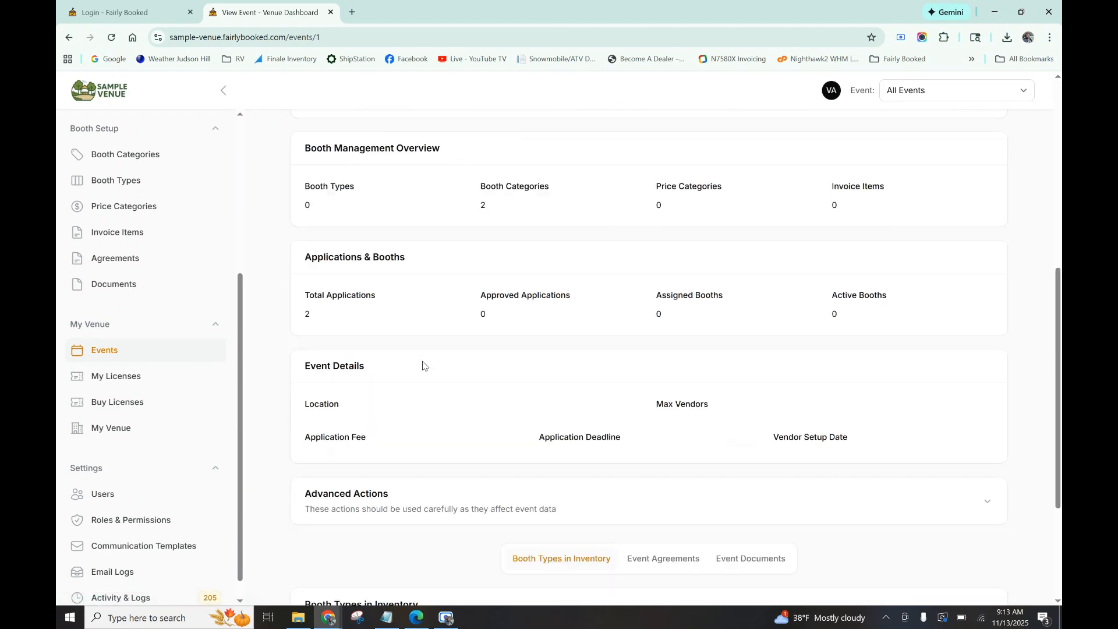
- Open Sample Event 1 for editing and examine its dates, status, public setting and available event types
left_click(992, 156)
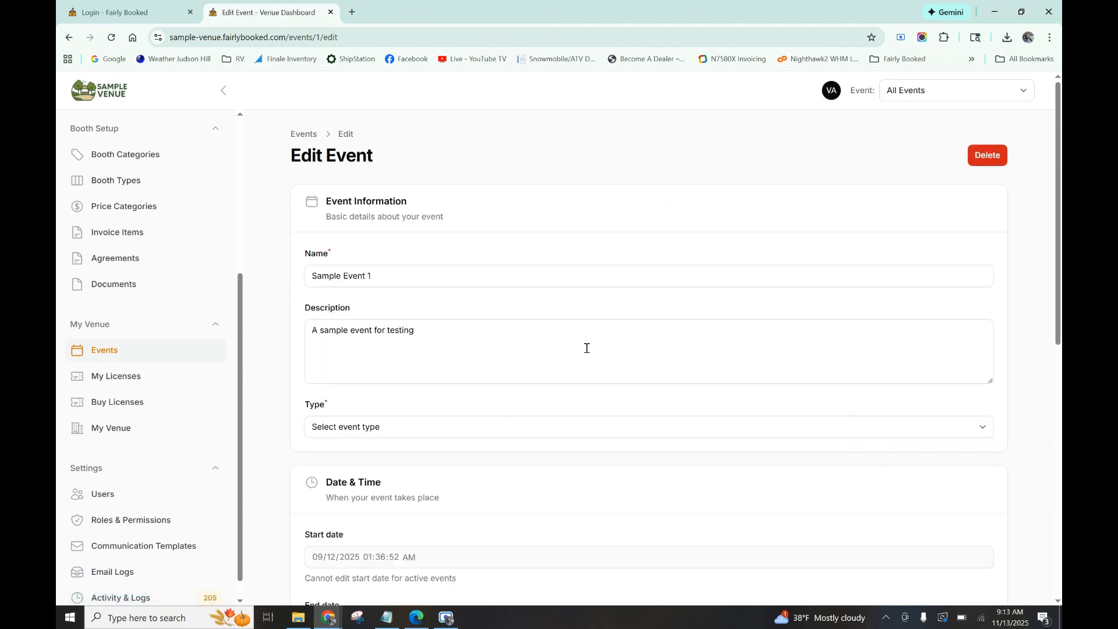
scroll(586, 348, "down", 3)
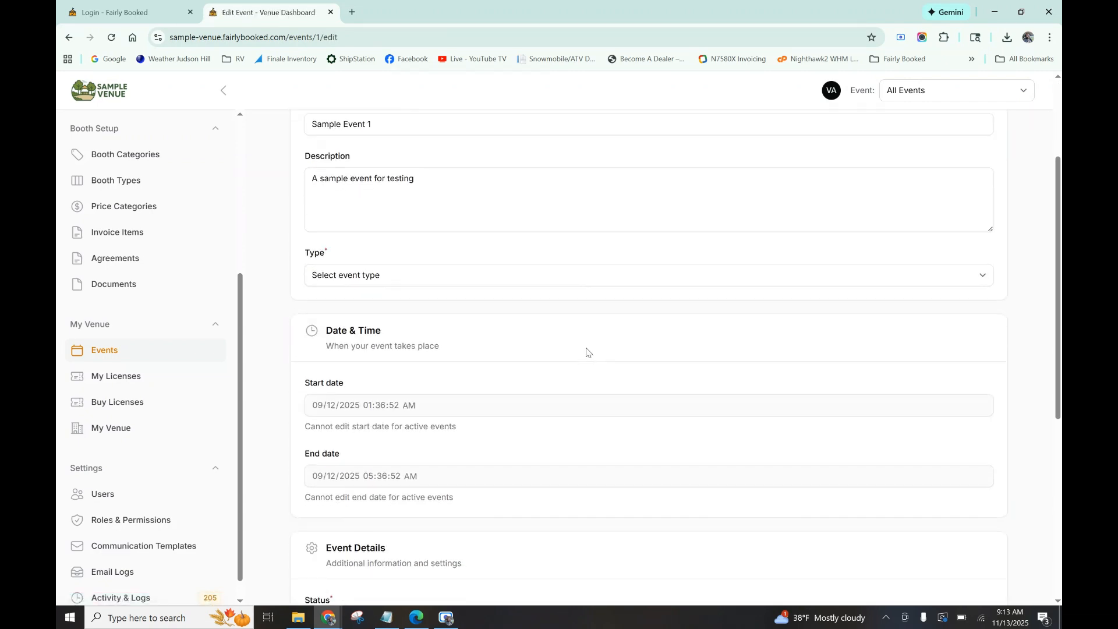
scroll(586, 348, "down", 4)
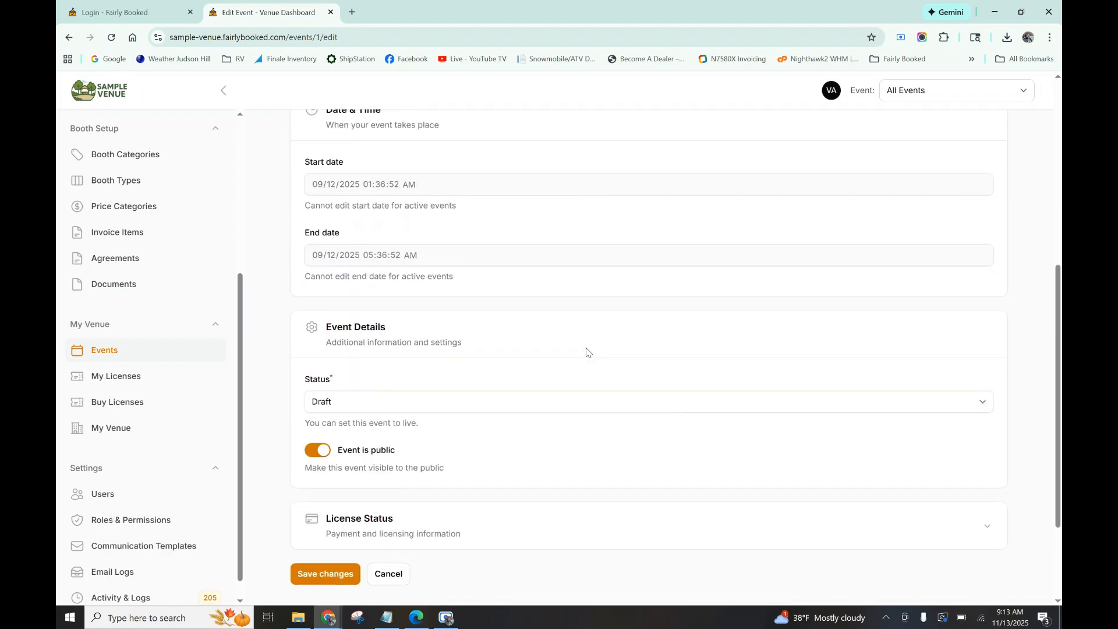
scroll(587, 352, "down", 1)
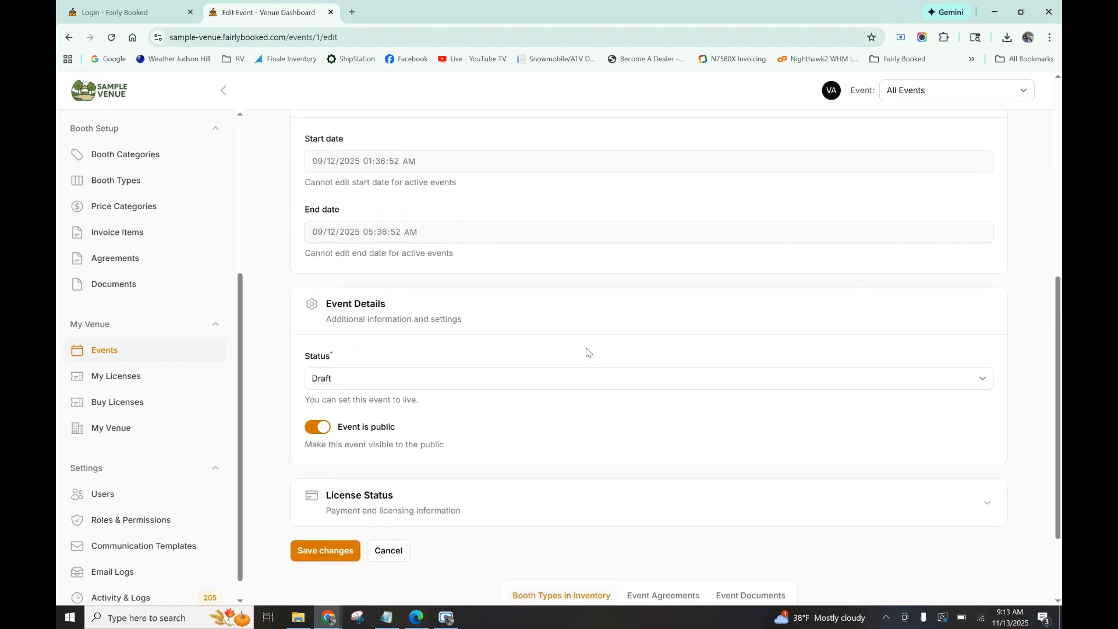
scroll(568, 319, "up", 3)
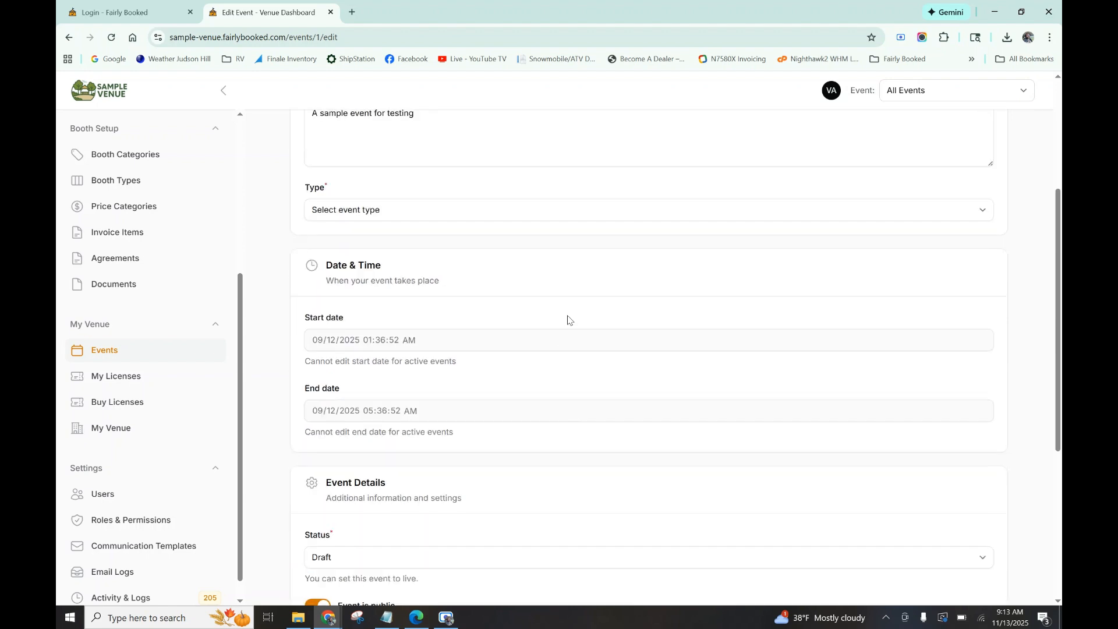
scroll(473, 344, "up", 4)
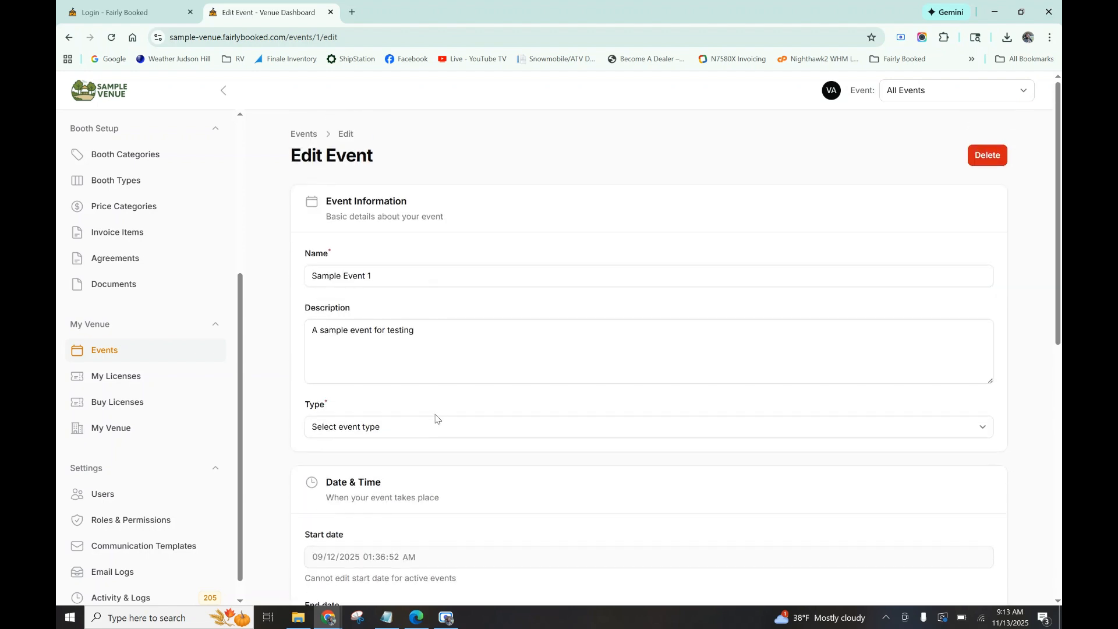
left_click(428, 429)
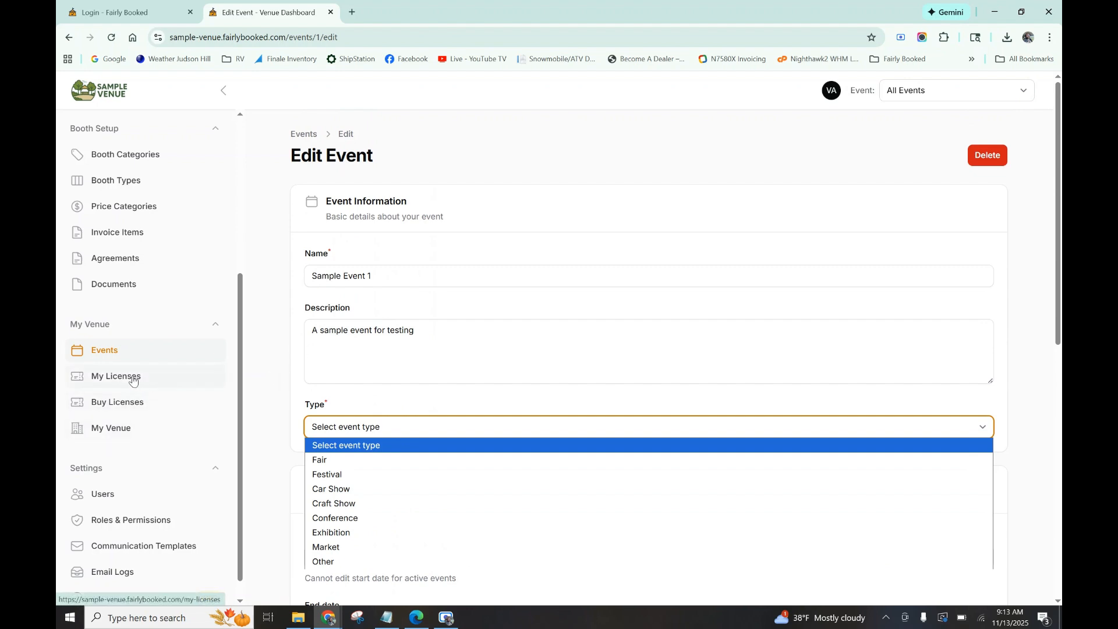
- View the license plans offered for purchase and the licenses the venue already holds
left_click(116, 413)
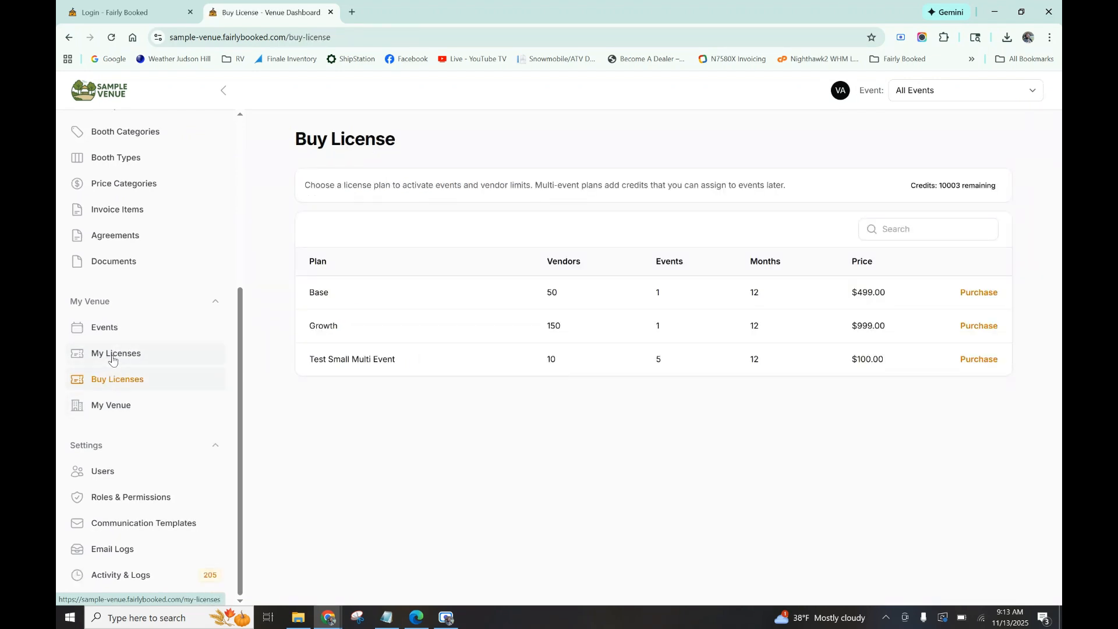
left_click(112, 359)
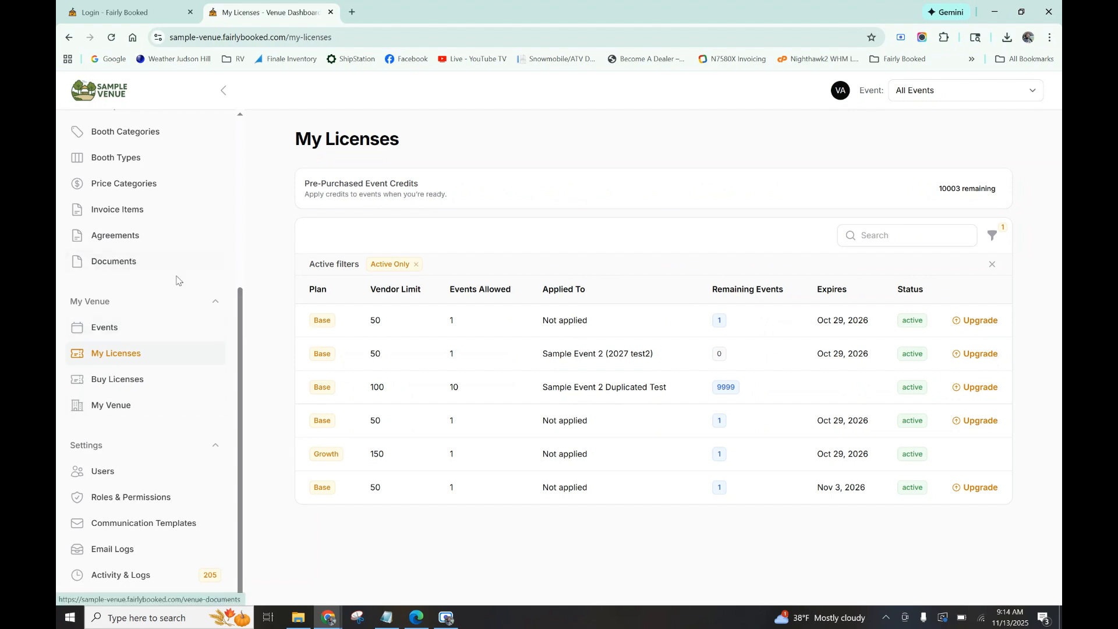
- Review the venue's booth categories and price categories for its events
scroll(149, 252, "up", 2)
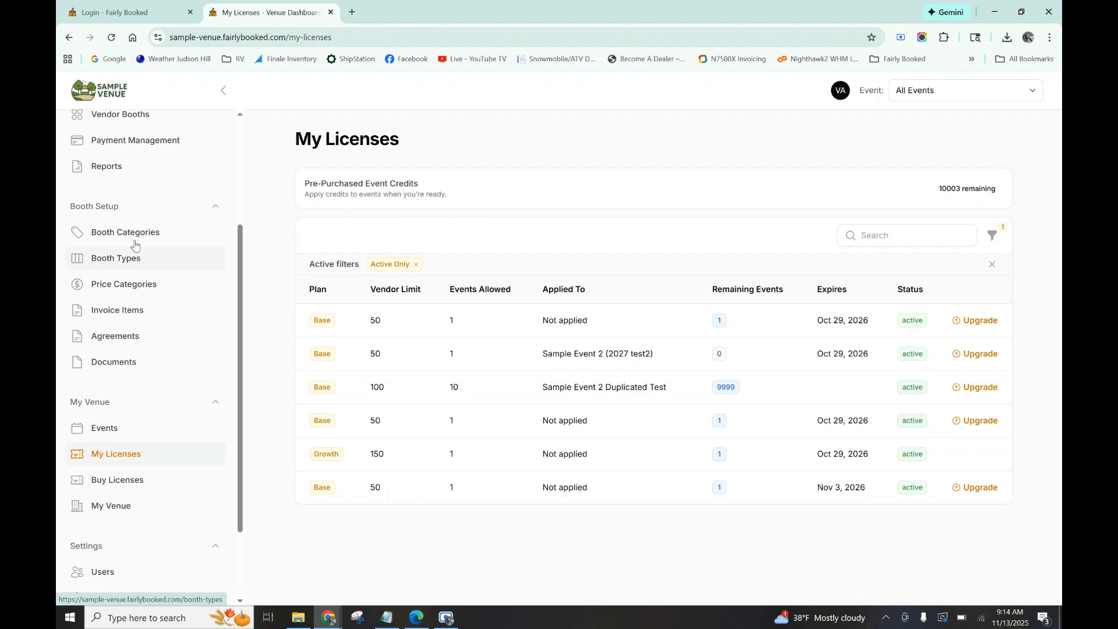
left_click(131, 237)
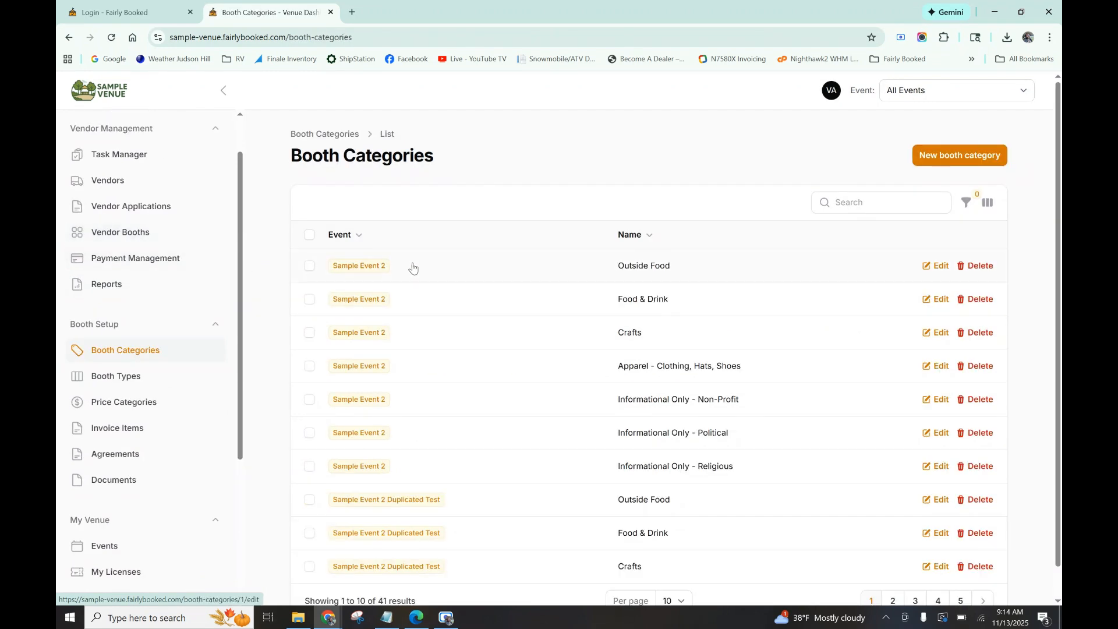
scroll(663, 352, "down", 1)
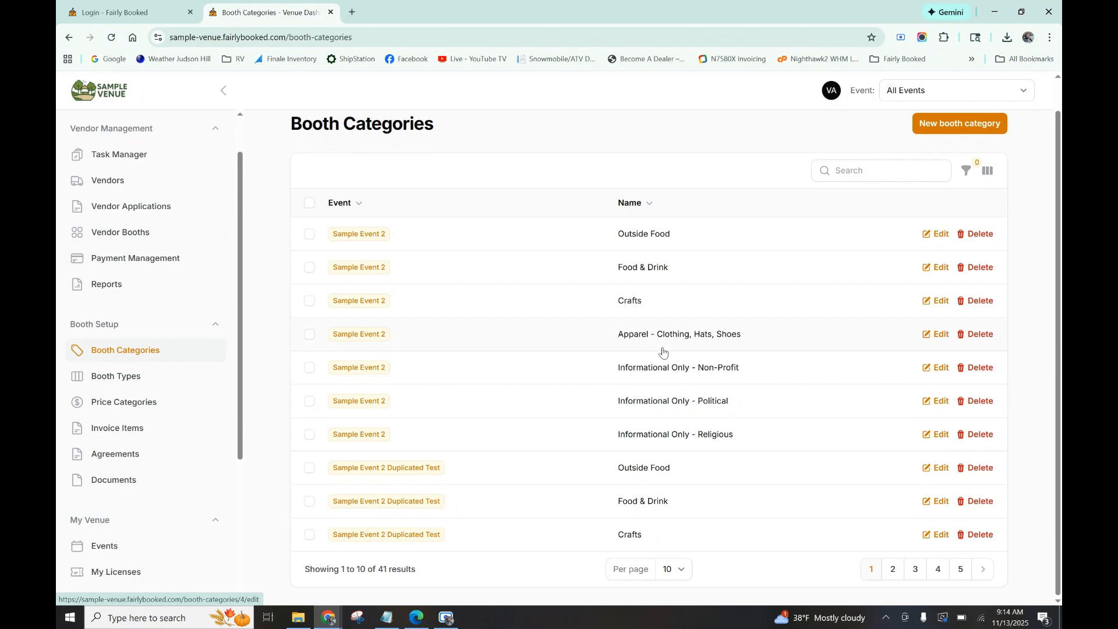
left_click(157, 402)
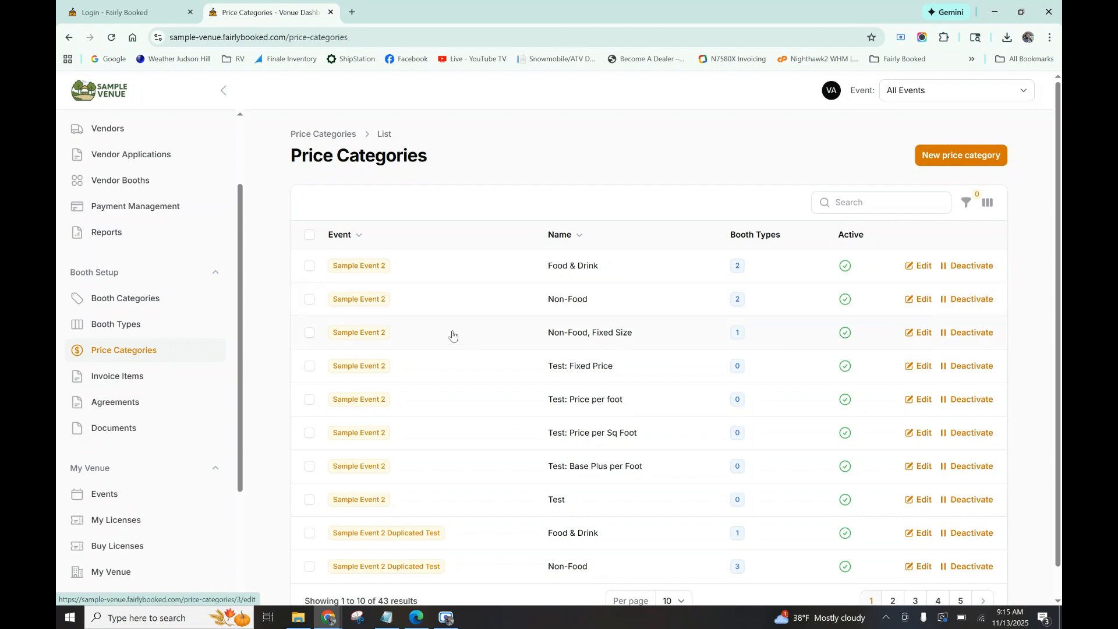
- Open Sample Event 2's Carnival Road - Food booth type for editing and view its available pricing types
left_click(105, 324)
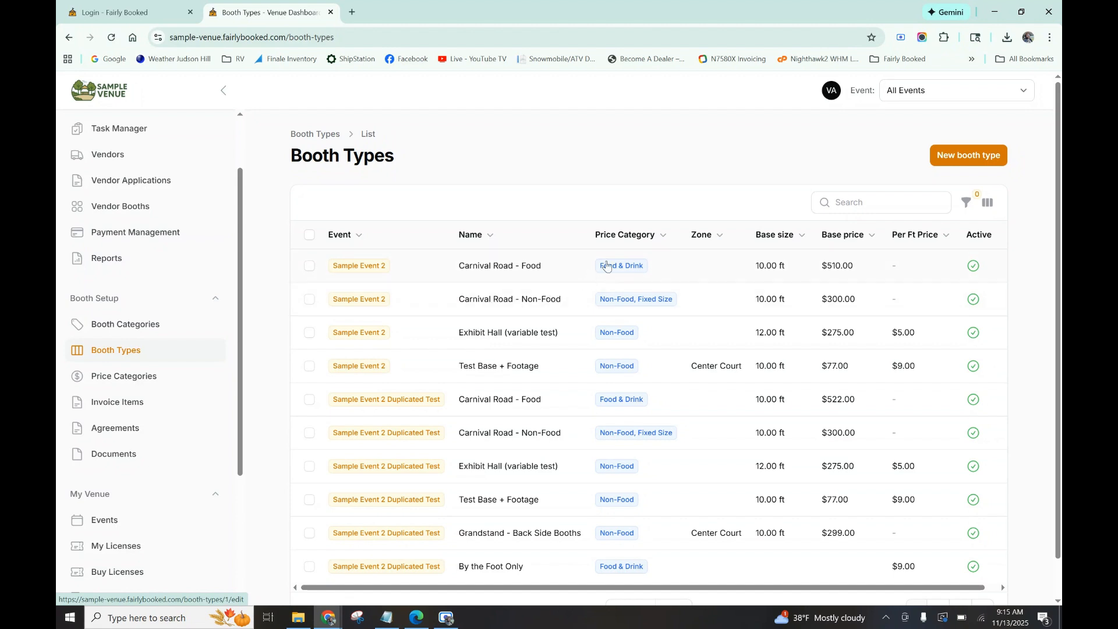
left_click(543, 272)
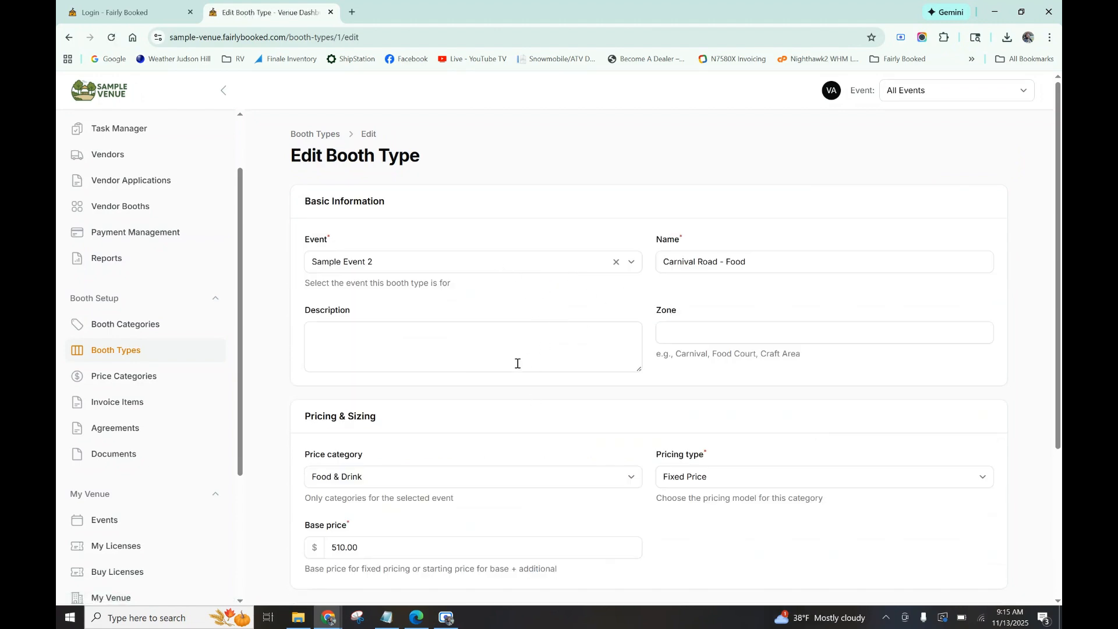
scroll(623, 354, "down", 3)
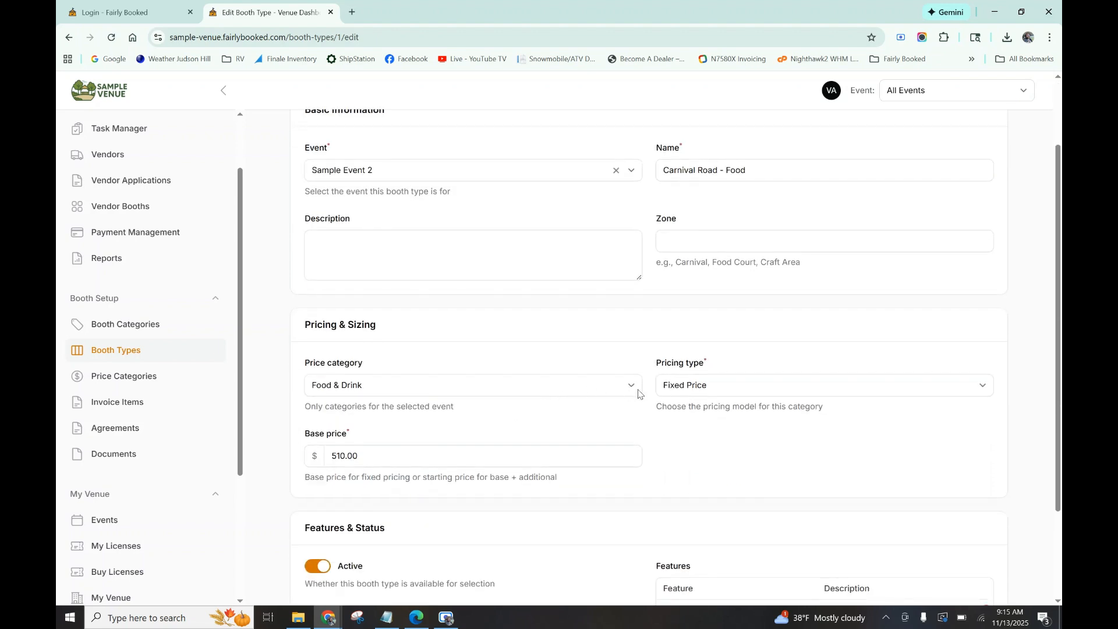
left_click(740, 318)
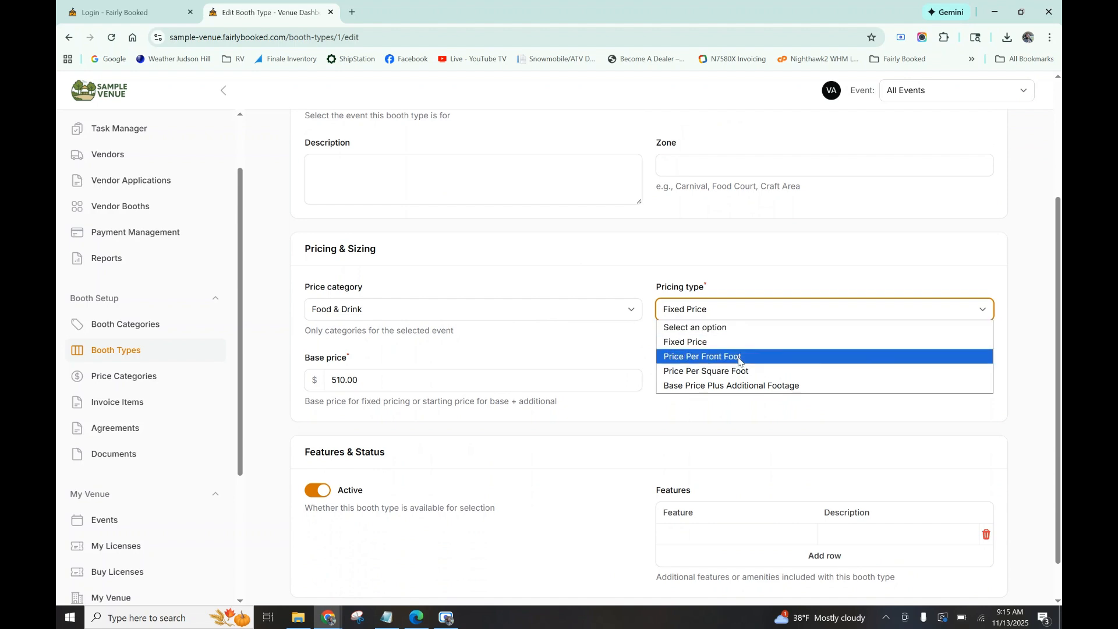
scroll(524, 263, "down", 1)
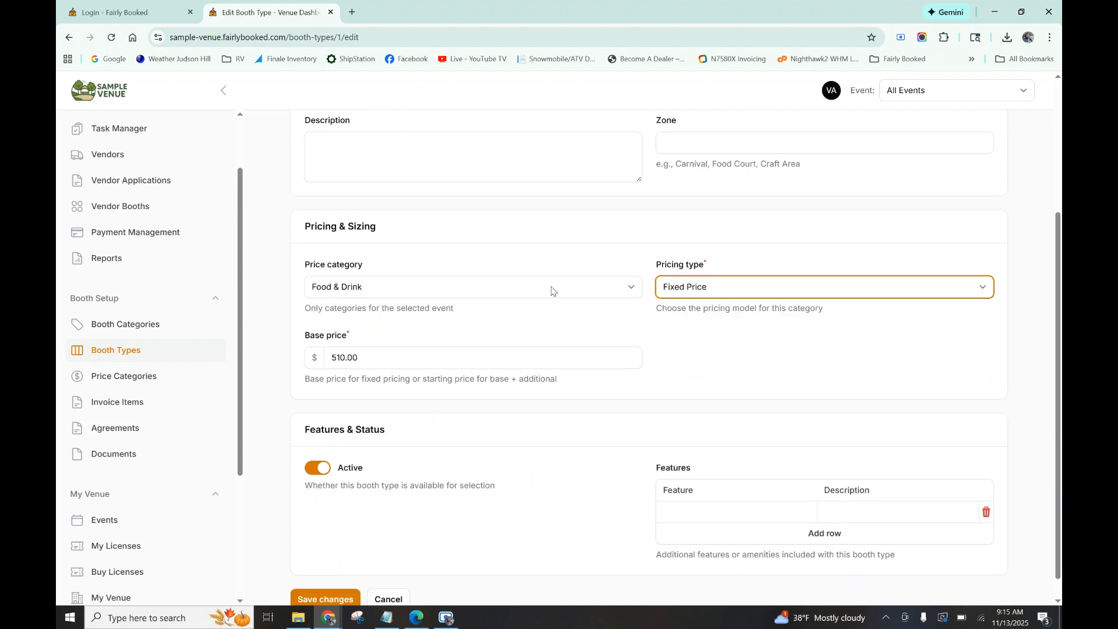
- Enter 10x10 as the description of the Carnival Road - Food booth type
scroll(552, 289, "up", 1)
left_click(457, 183)
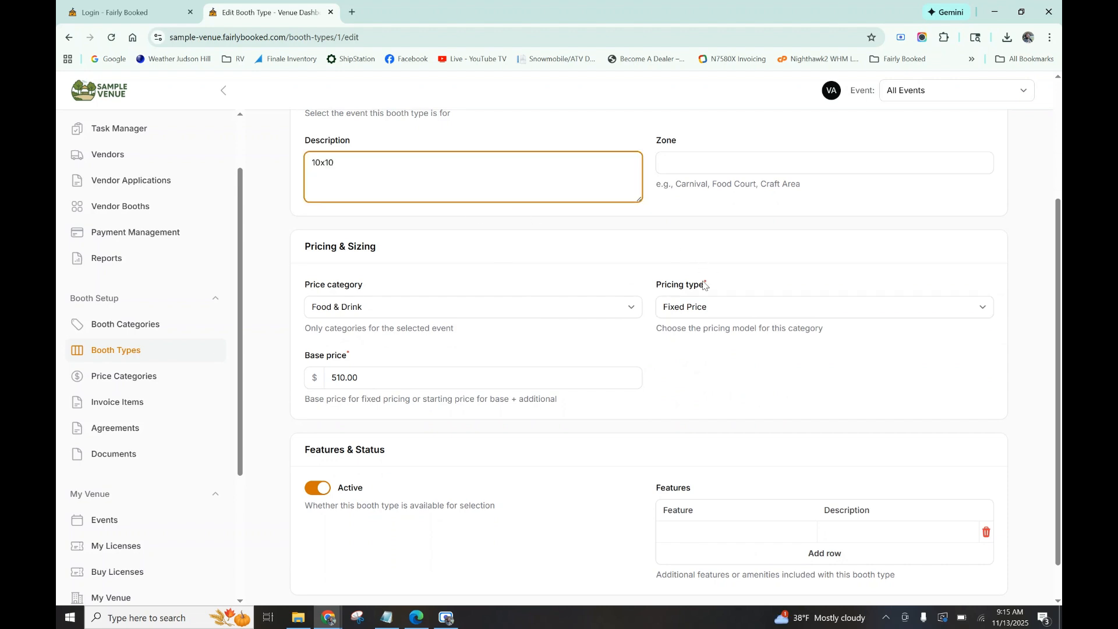
scroll(699, 305, "up", 2)
left_click(783, 222)
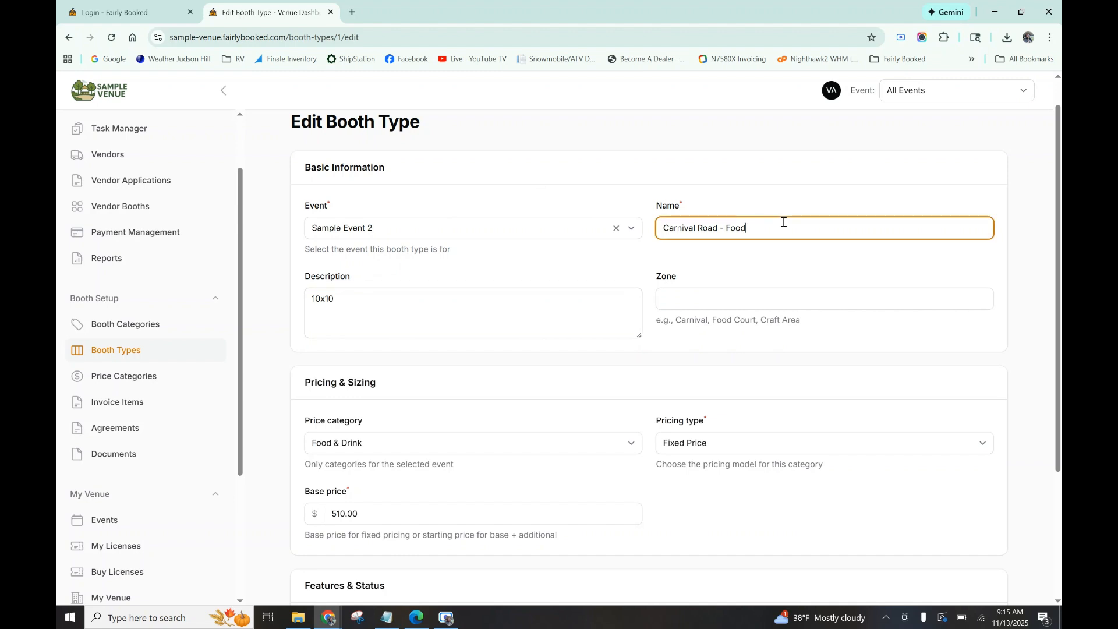
- Set the booth type's pricing to Price Per Front Foot with a price per foot of $50
scroll(676, 384, "down", 2)
left_click(714, 315)
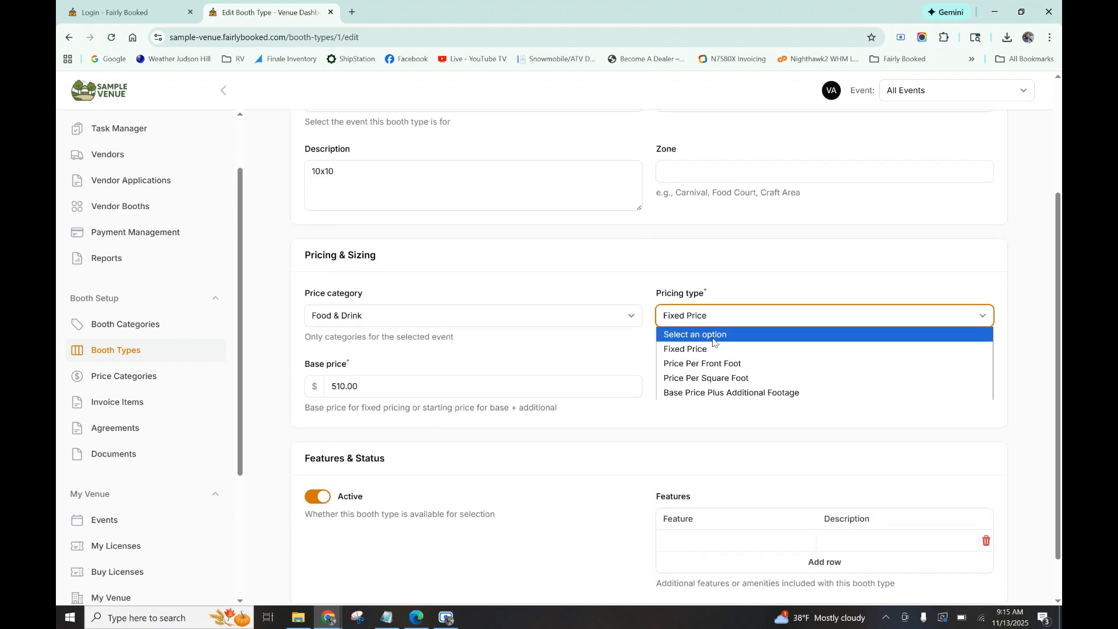
left_click(720, 364)
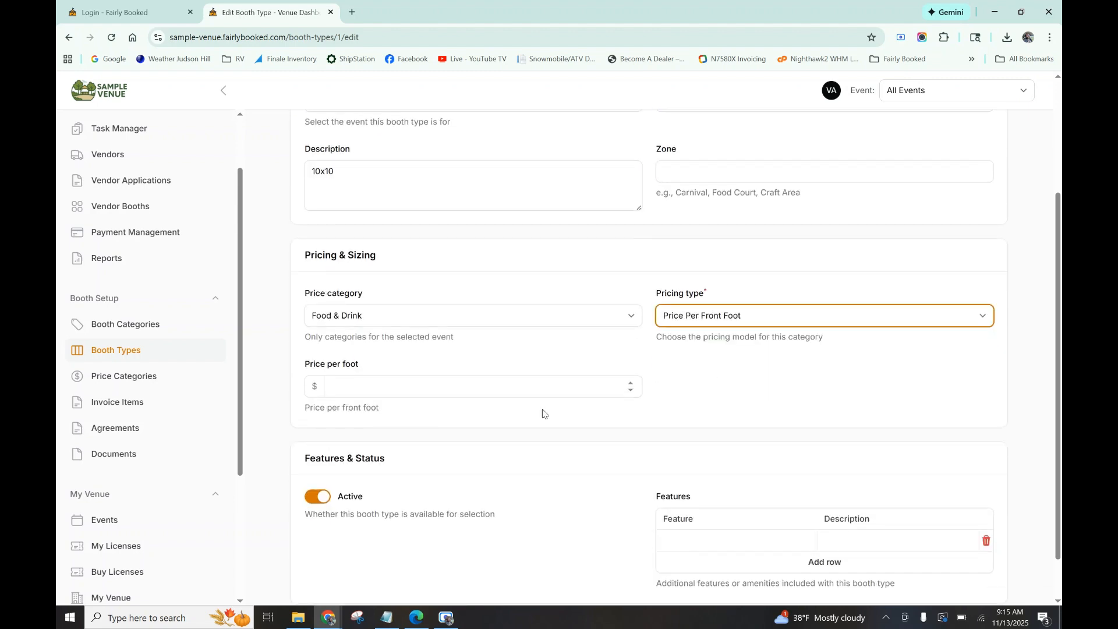
left_click(423, 385)
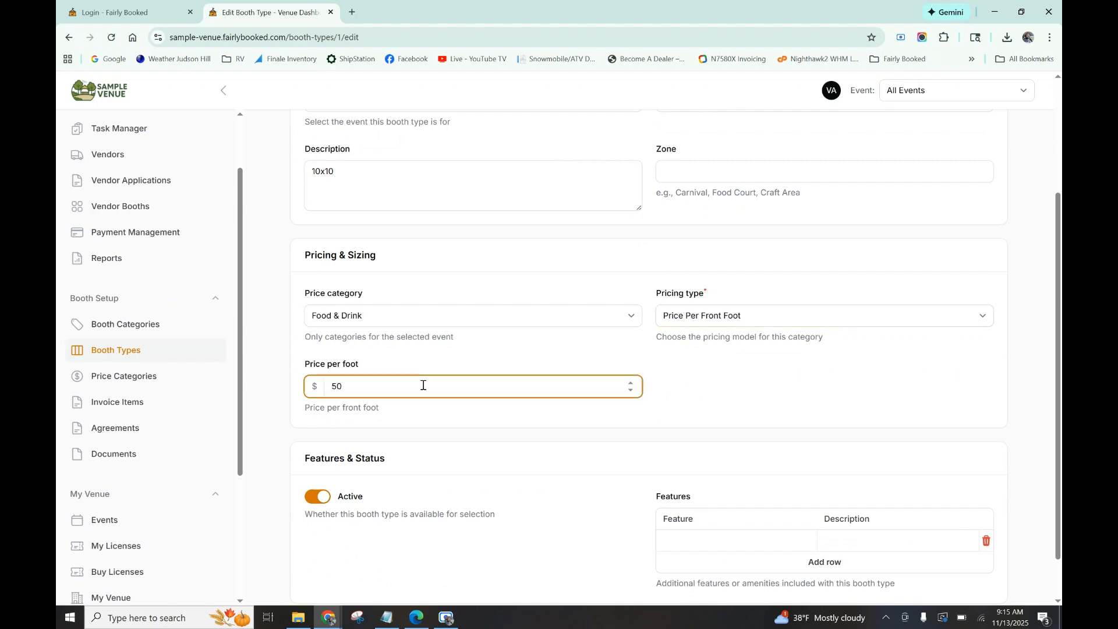
left_click(820, 387)
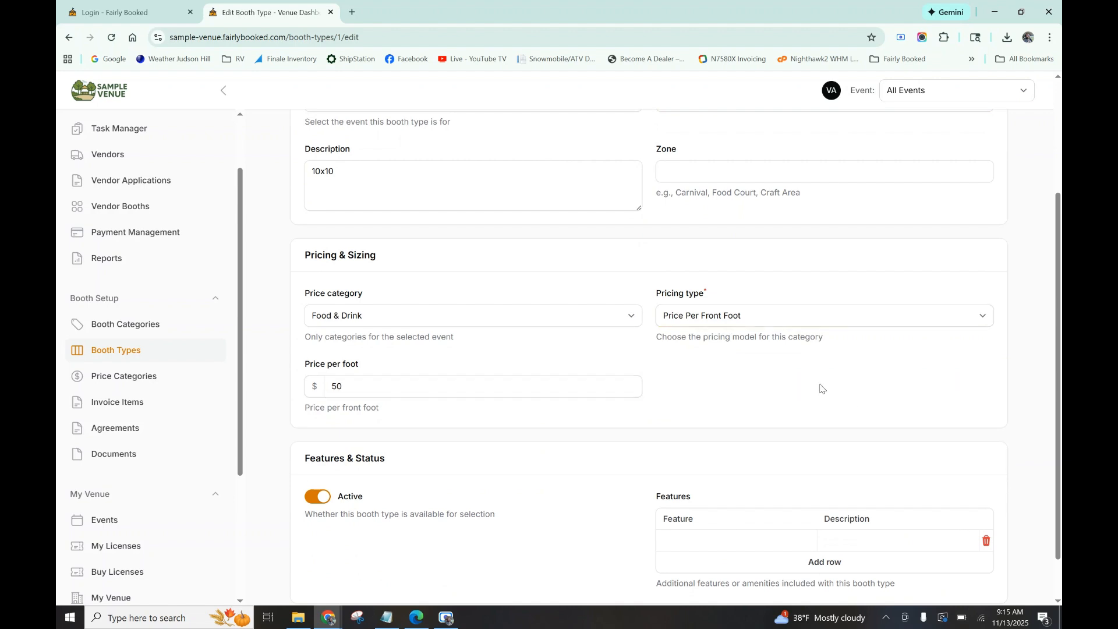
- Set the booth type's pricing to Price Per Square Foot with a price of $10 per square foot
left_click(755, 321)
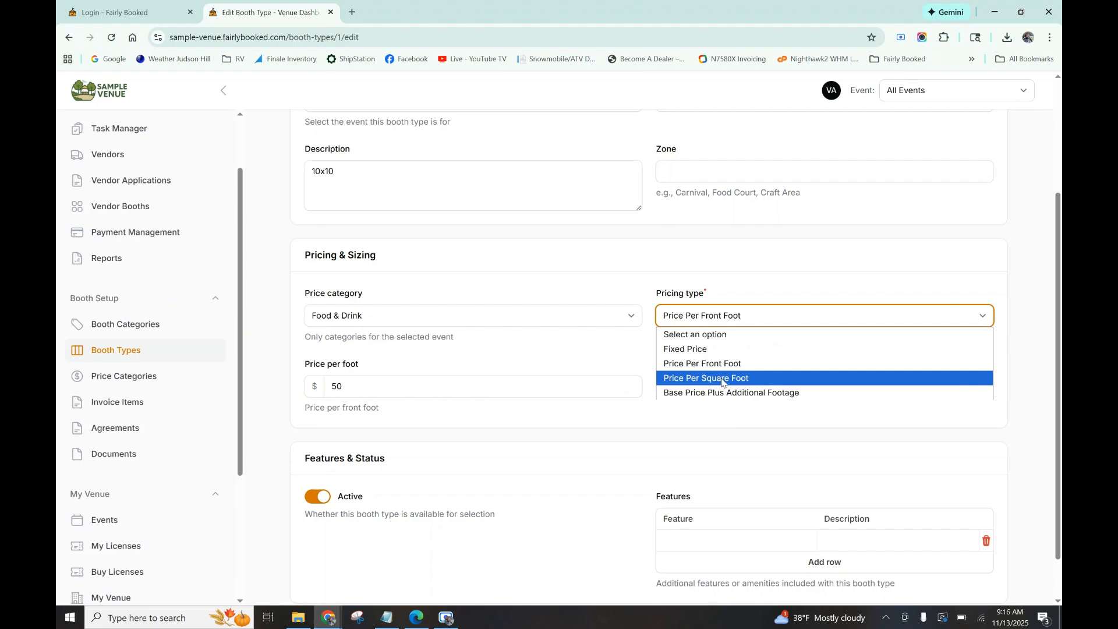
left_click(722, 378)
left_click(456, 380)
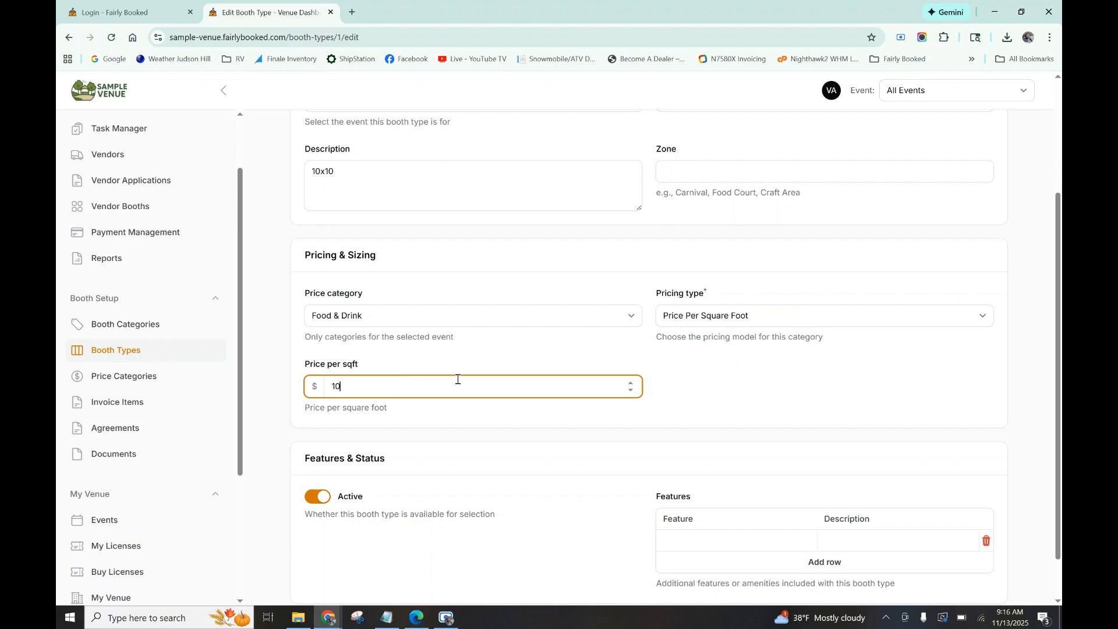
- Switch the booth type's pricing to Base Price Plus Additional Footage and review its base price, base size and additional foot price settings
left_click(755, 317)
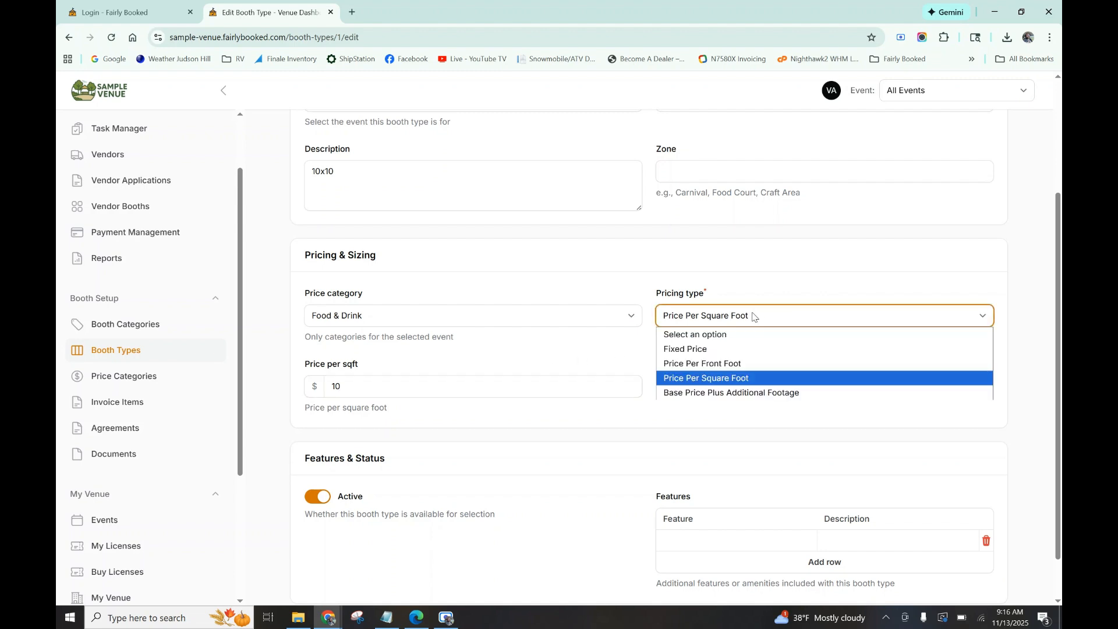
left_click(725, 393)
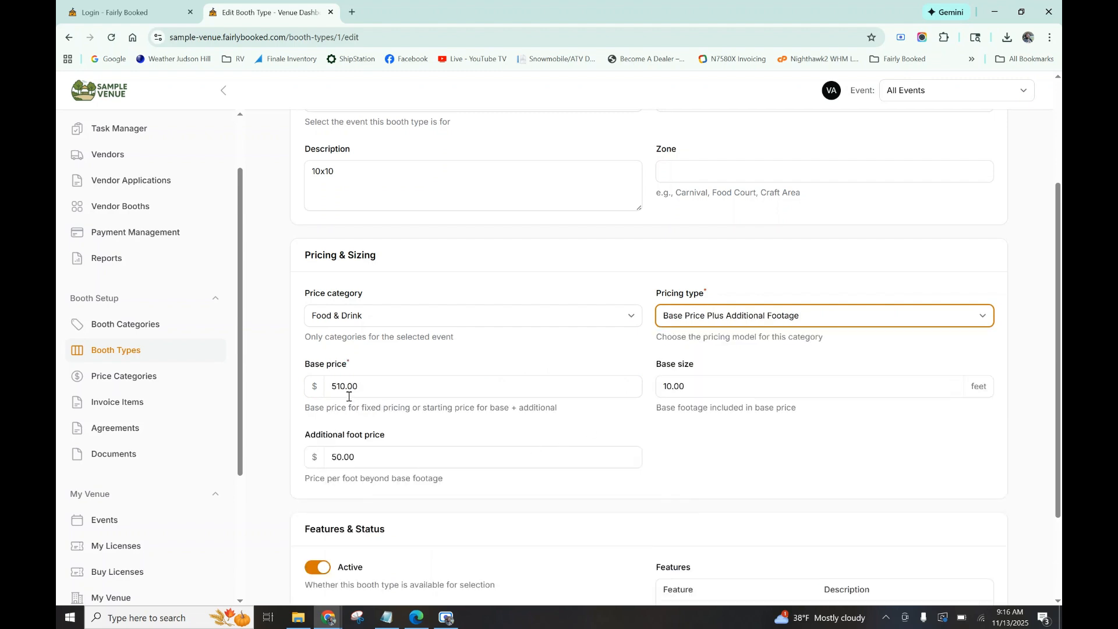
left_click(390, 386)
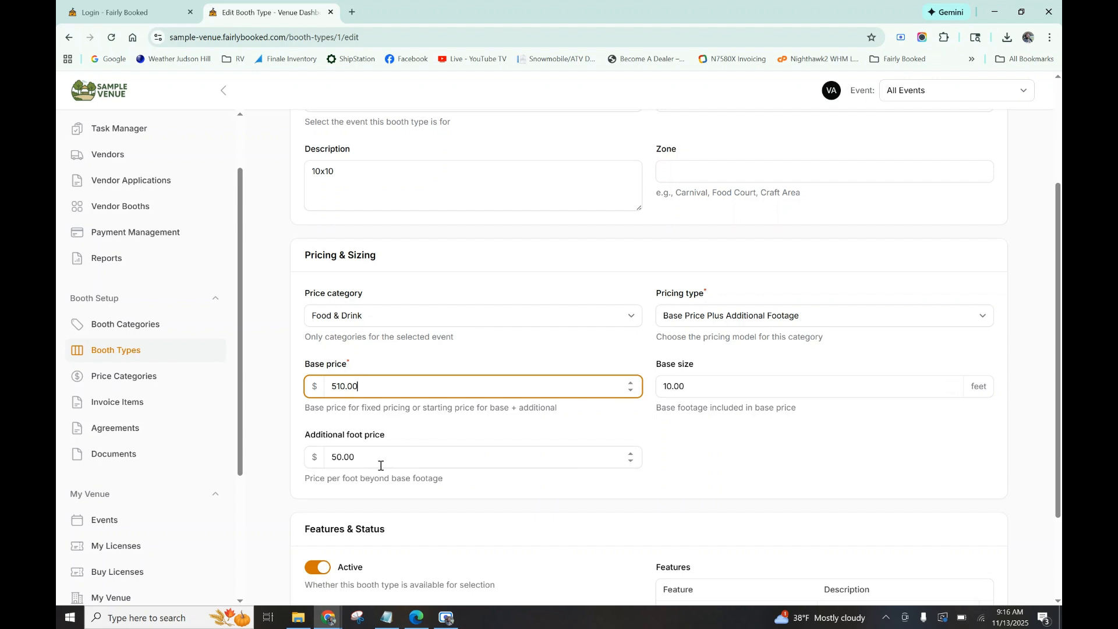
scroll(380, 466, "down", 2)
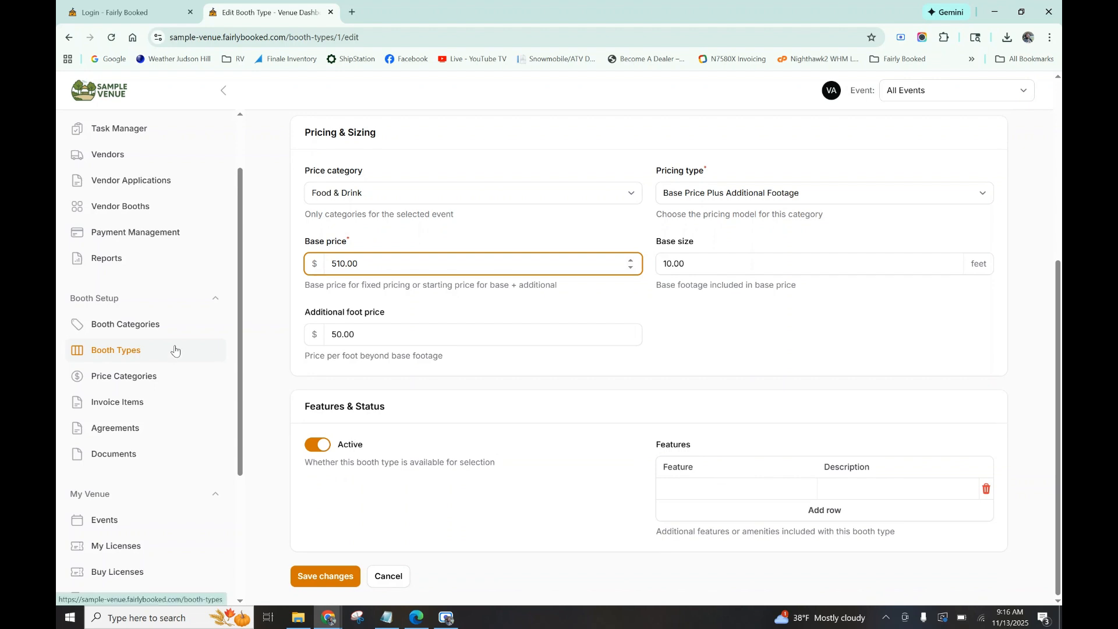
- Open Sample Event 2's 120V Power invoice item and review its category options, price and additional properties
left_click(166, 411)
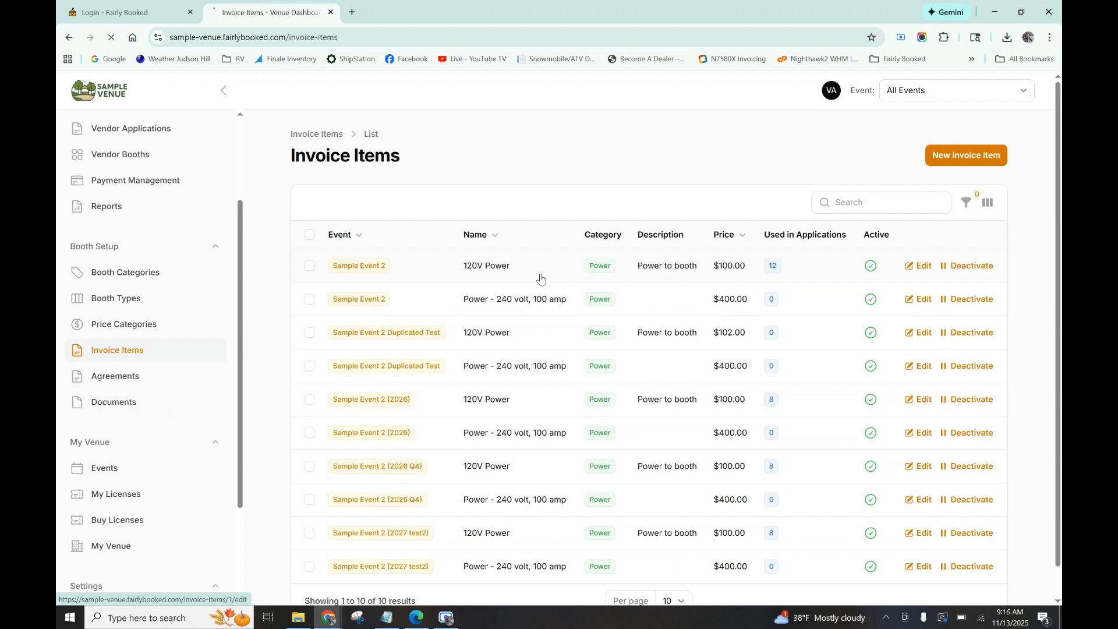
left_click(541, 279)
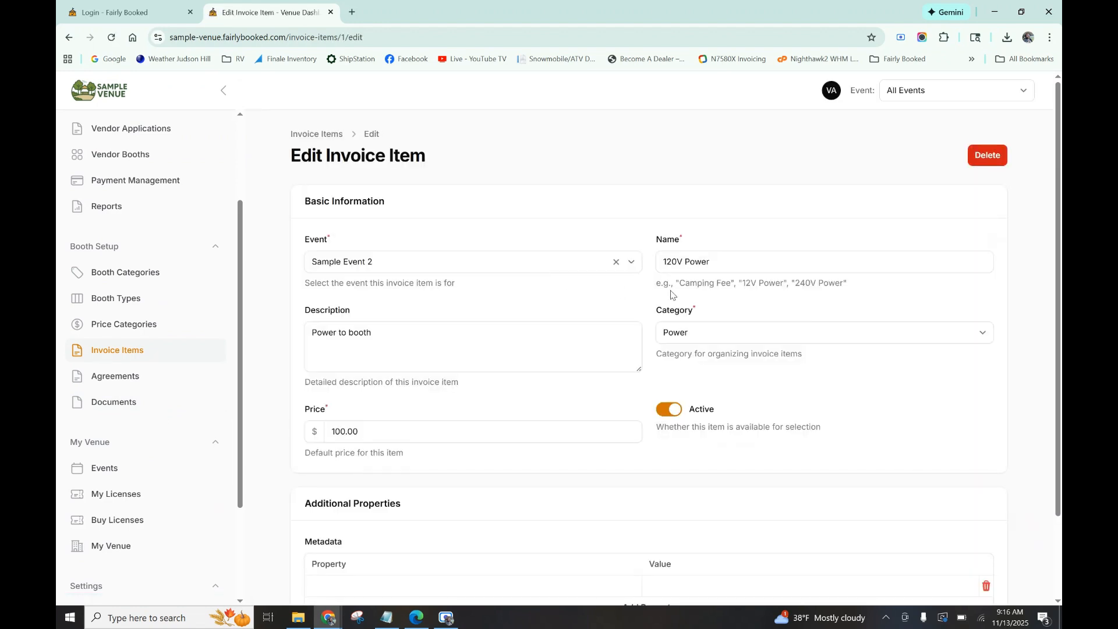
left_click(719, 335)
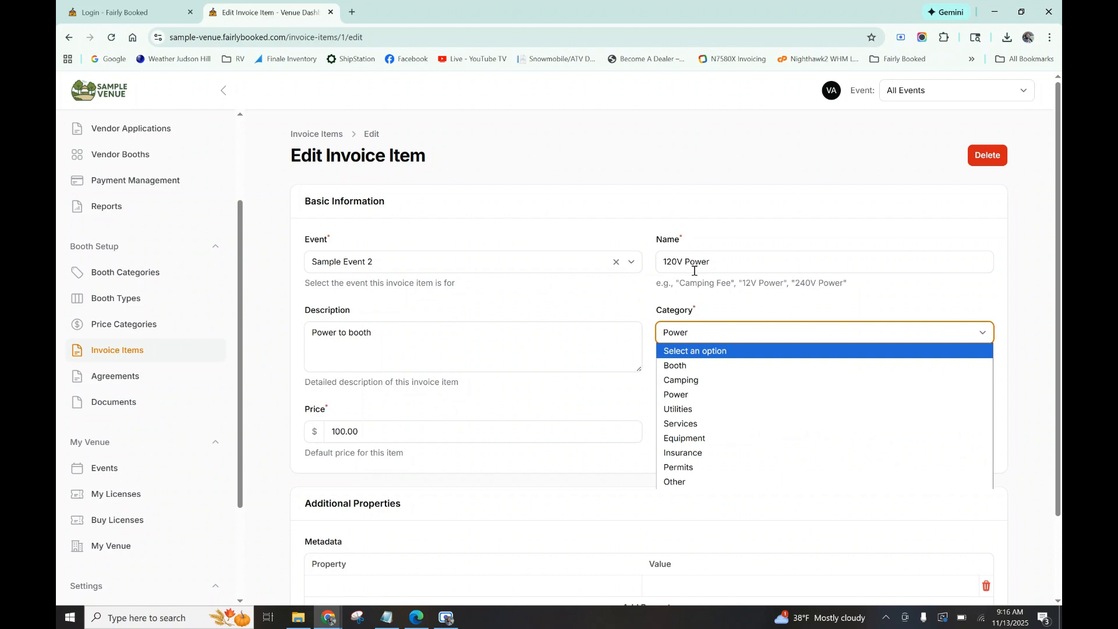
left_click(413, 423)
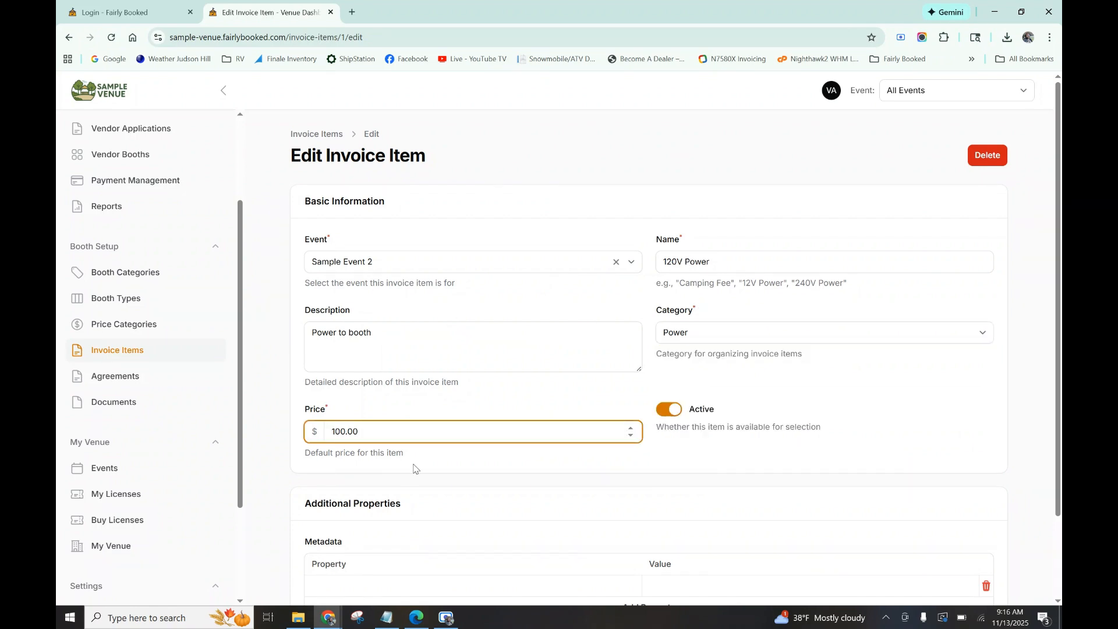
scroll(415, 483, "down", 2)
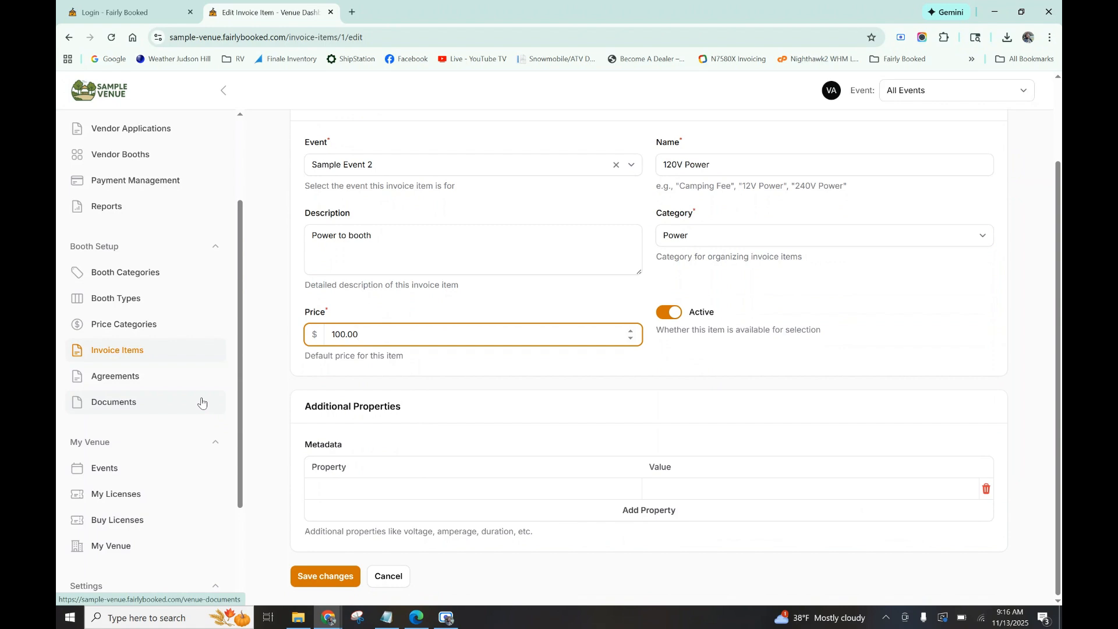
- Open Sample Event 2's Insurance certificate venue document and review its description and admin instructions
left_click(161, 402)
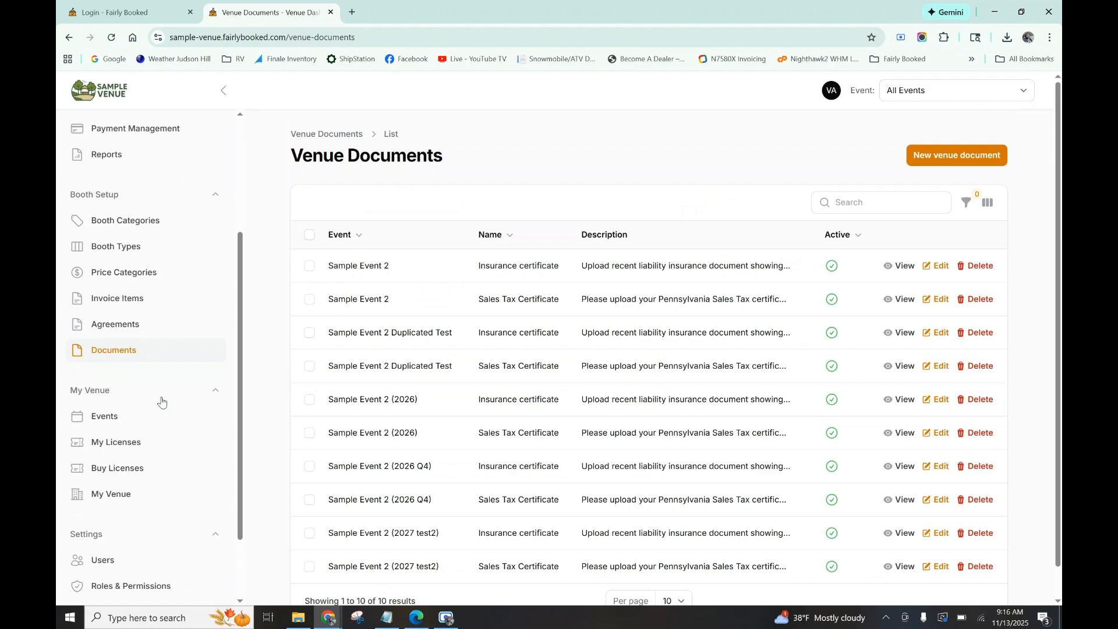
left_click(429, 269)
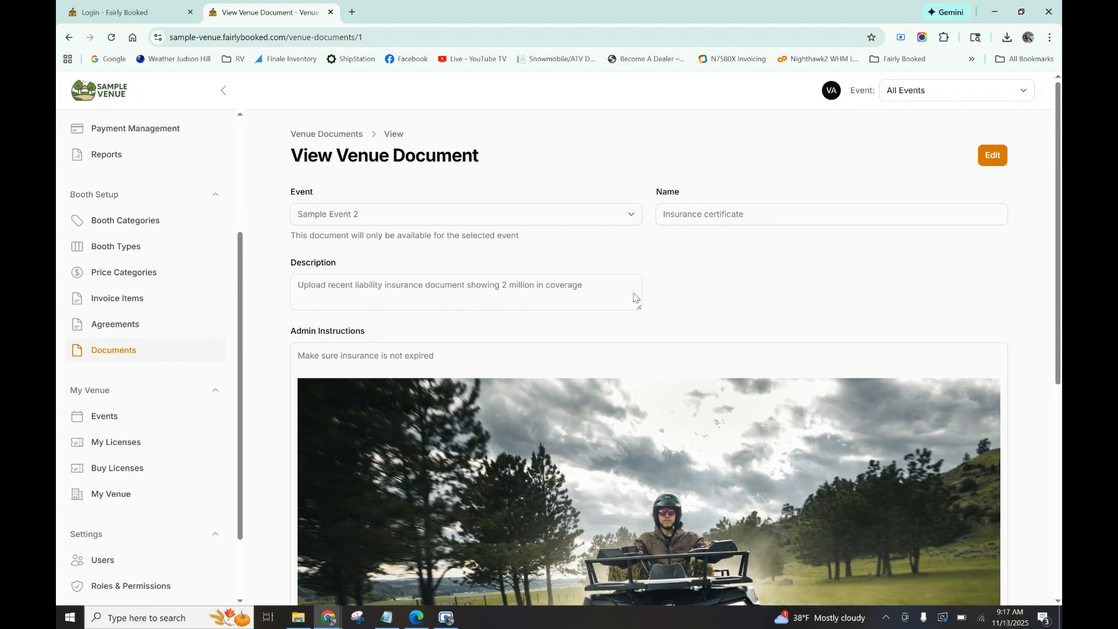
scroll(636, 297, "down", 3)
scroll(637, 298, "up", 3)
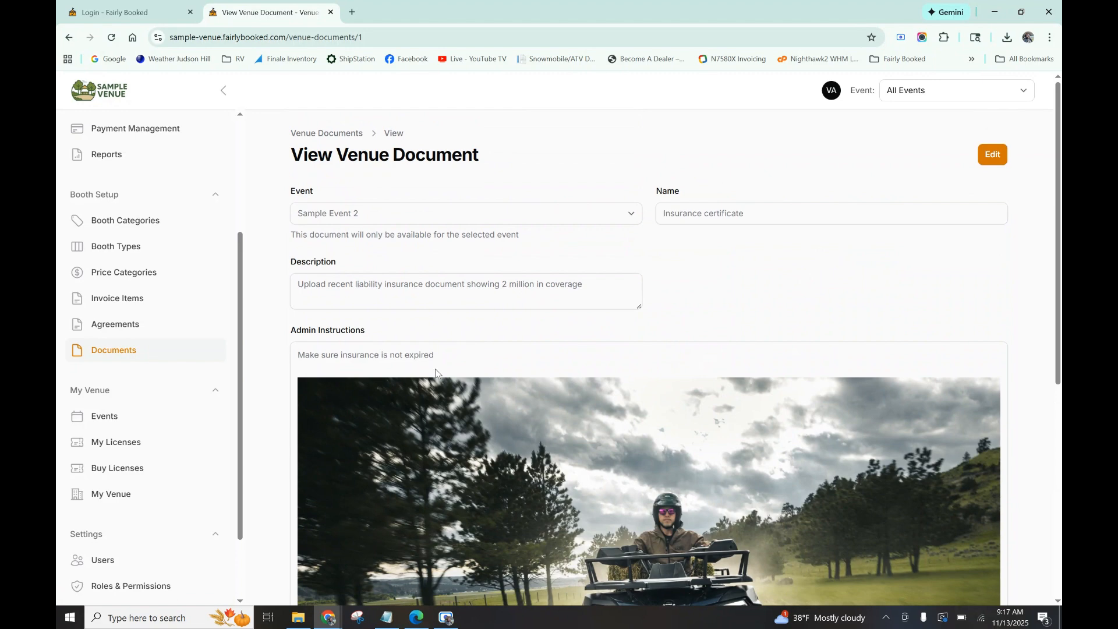
scroll(460, 361, "down", 6)
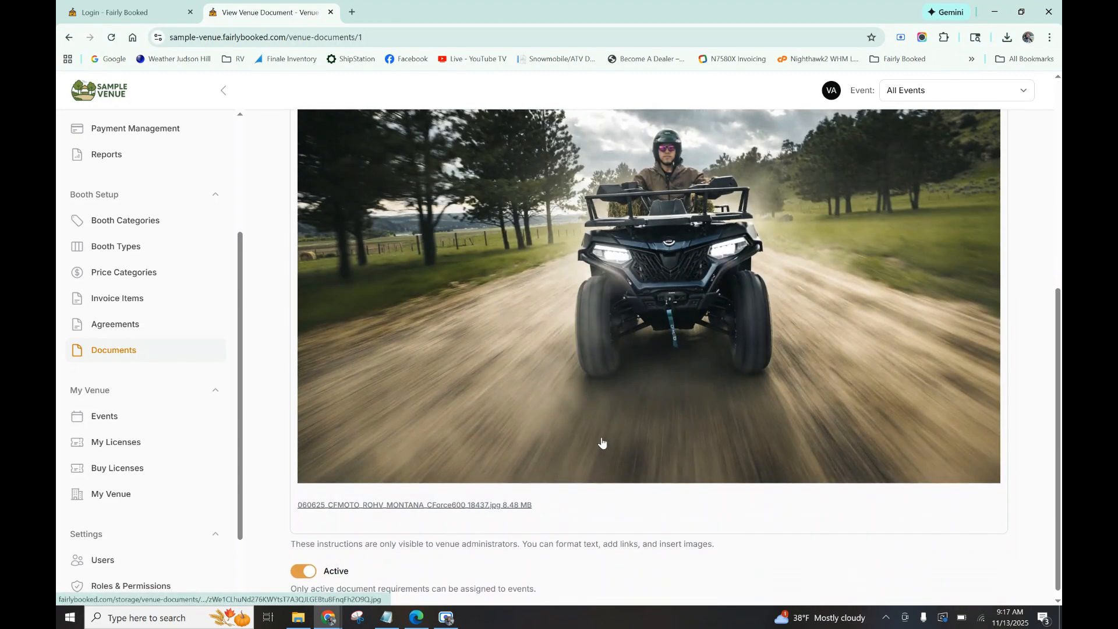
scroll(600, 446, "up", 6)
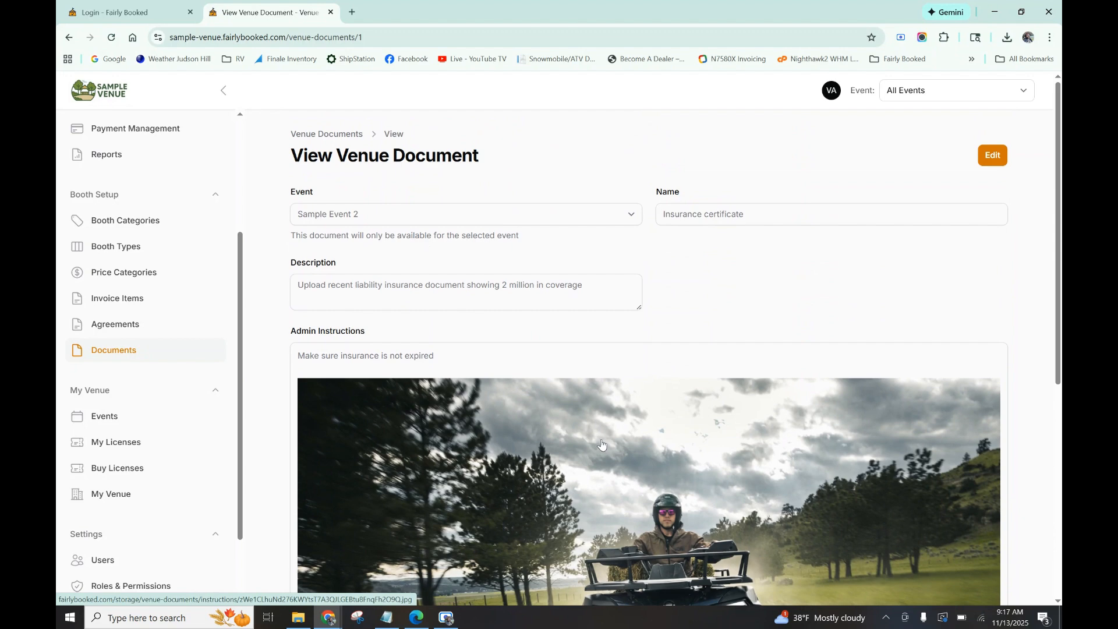
- Edit the insurance certificate document, adding the bulleted line "What to look for" below the text of its admin instructions
left_click(1003, 153)
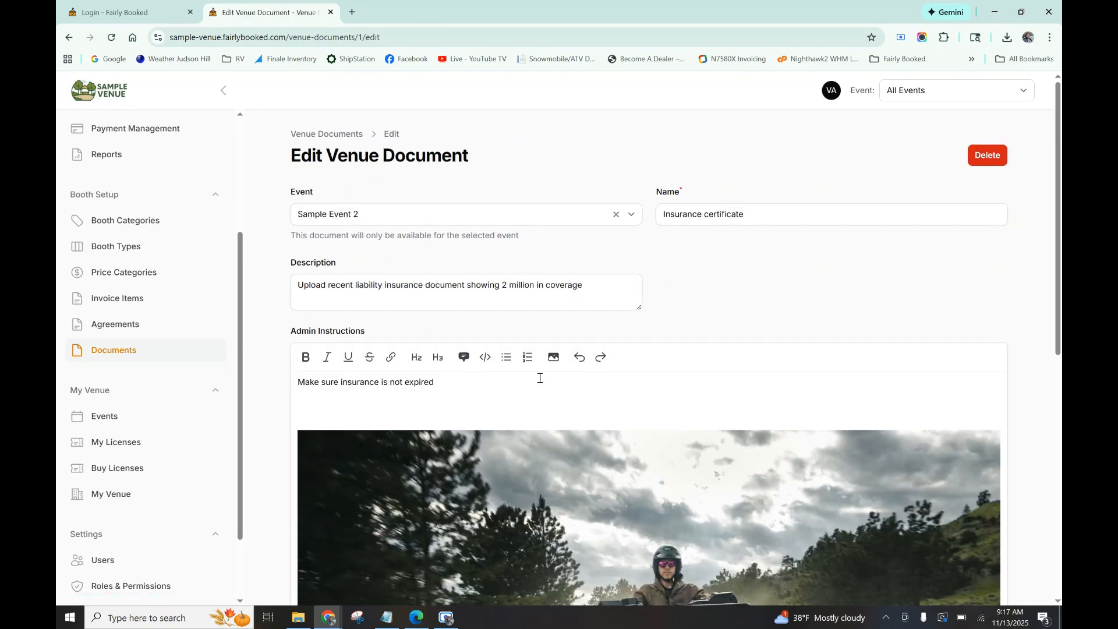
left_click(493, 401)
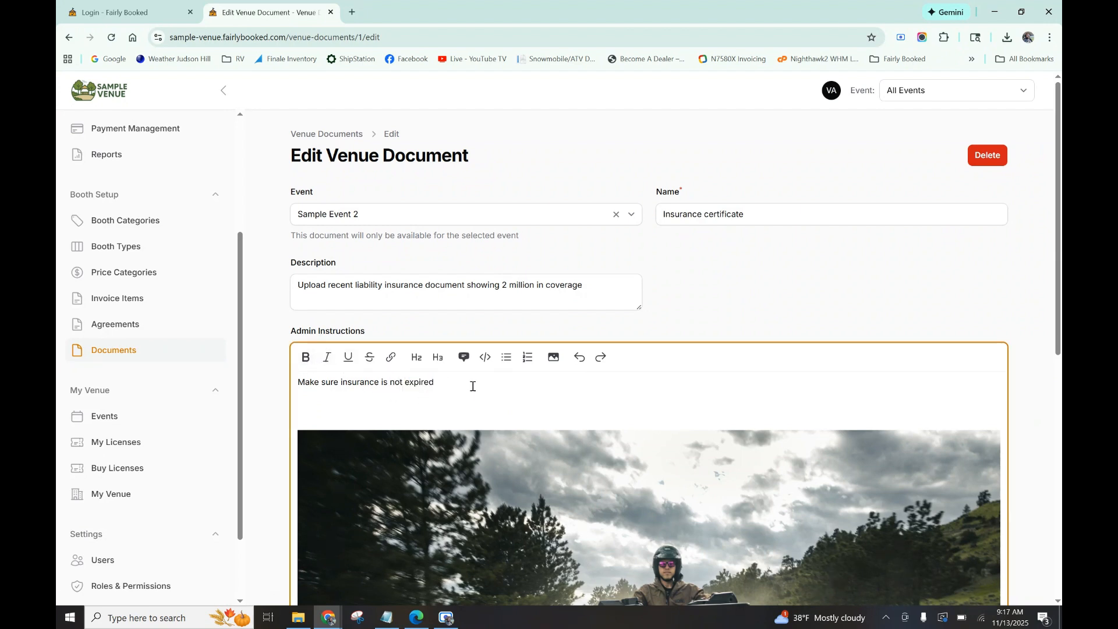
key("Return")
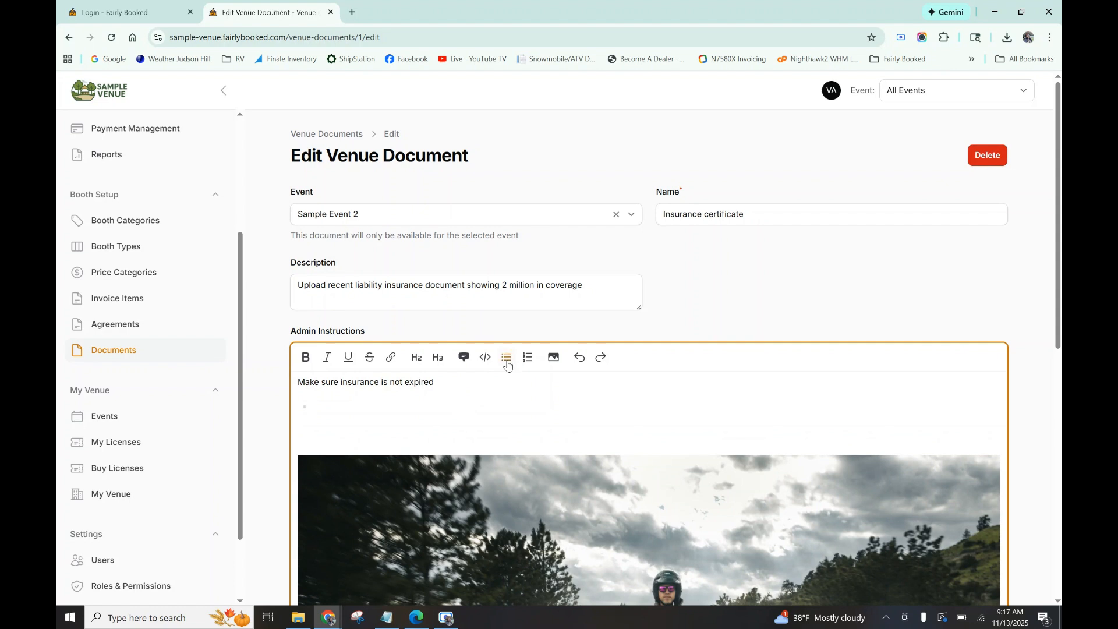
type("What to look for")
scroll(506, 364, "down", 4)
scroll(400, 382, "up", 4)
- Open Sample Event 2's Test New venue agreement for editing and view its PDF form
left_click(141, 330)
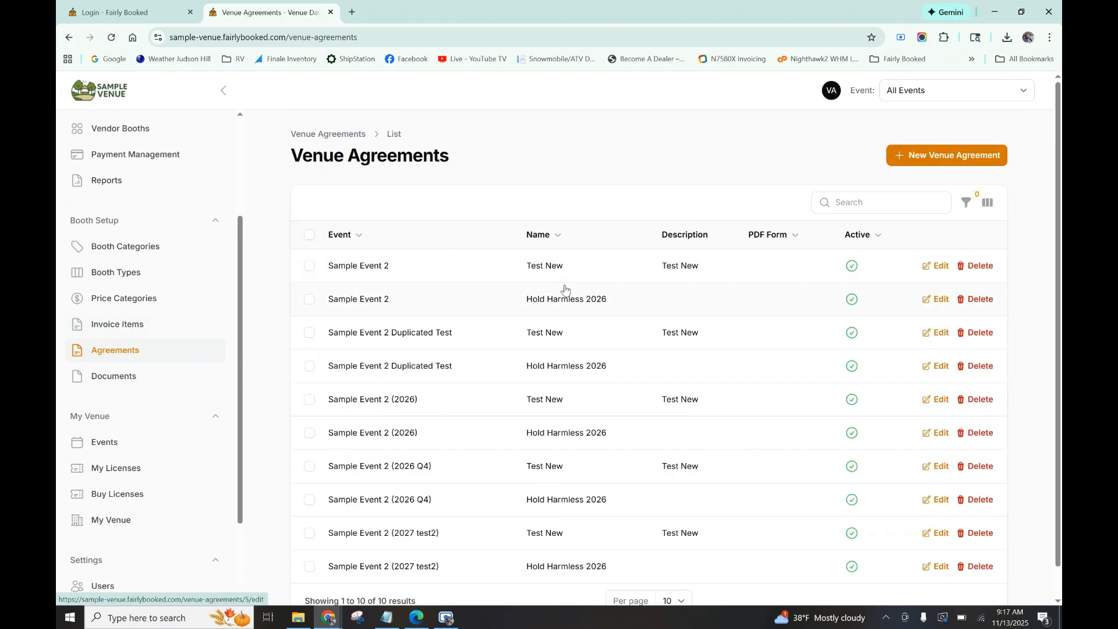
left_click(610, 270)
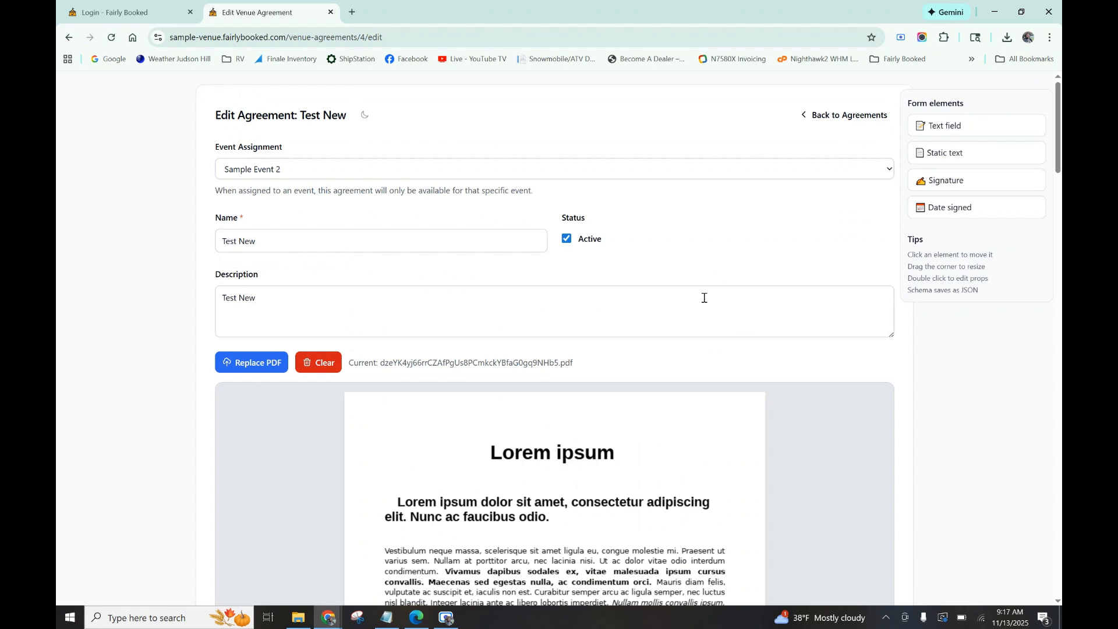
scroll(704, 297, "down", 1)
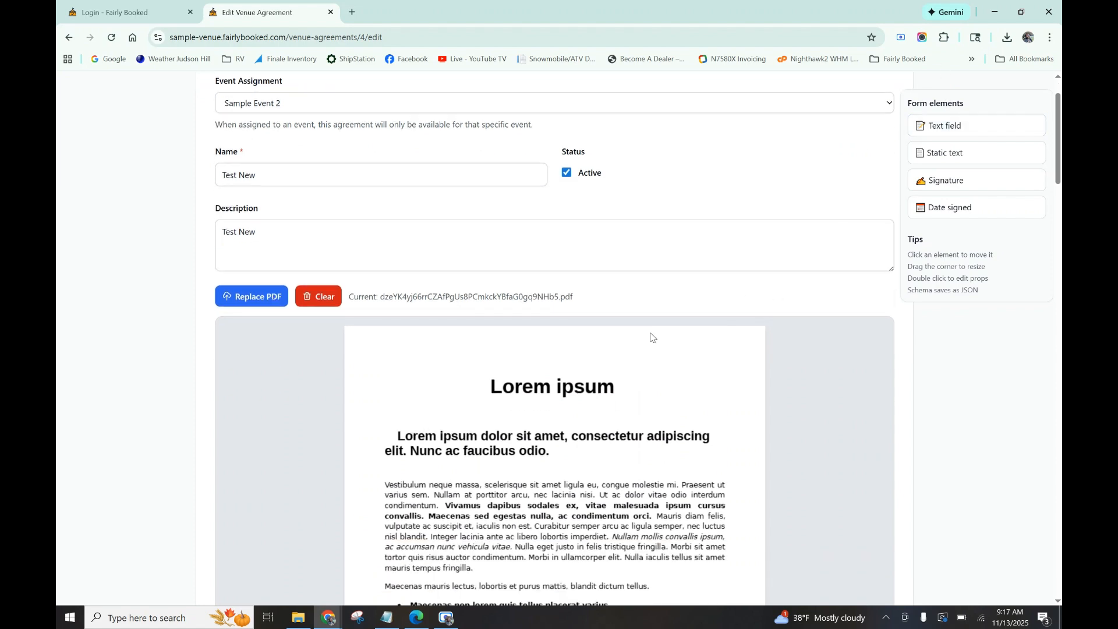
- Place a Text field above the end of the agreement's Lorem ipsum title and a Signature element just below it
left_click(944, 125)
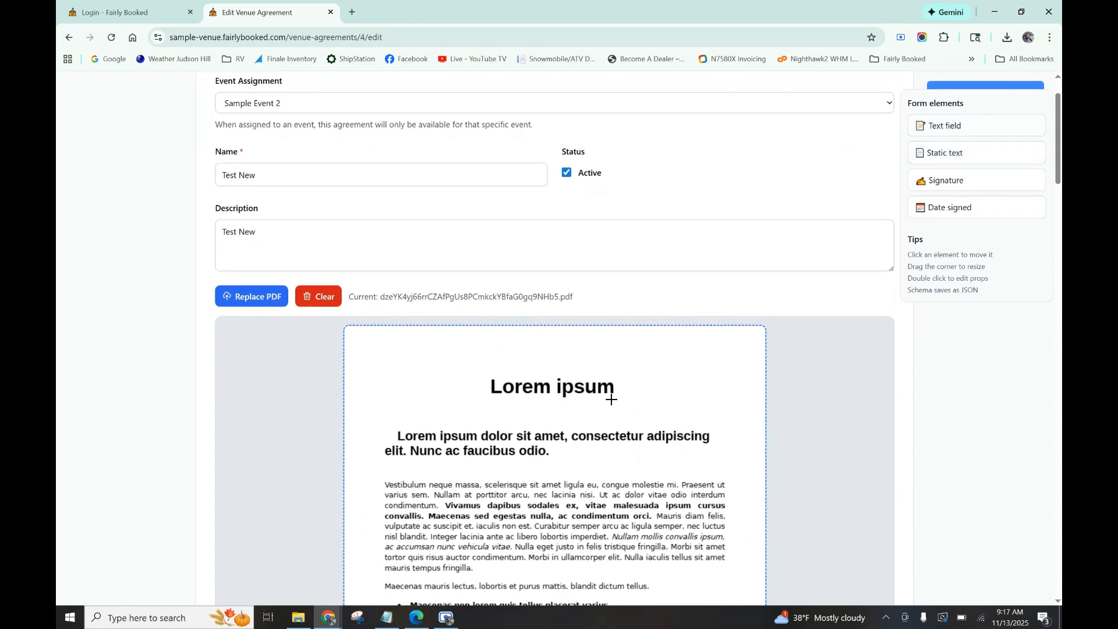
left_click(635, 347)
left_click(948, 180)
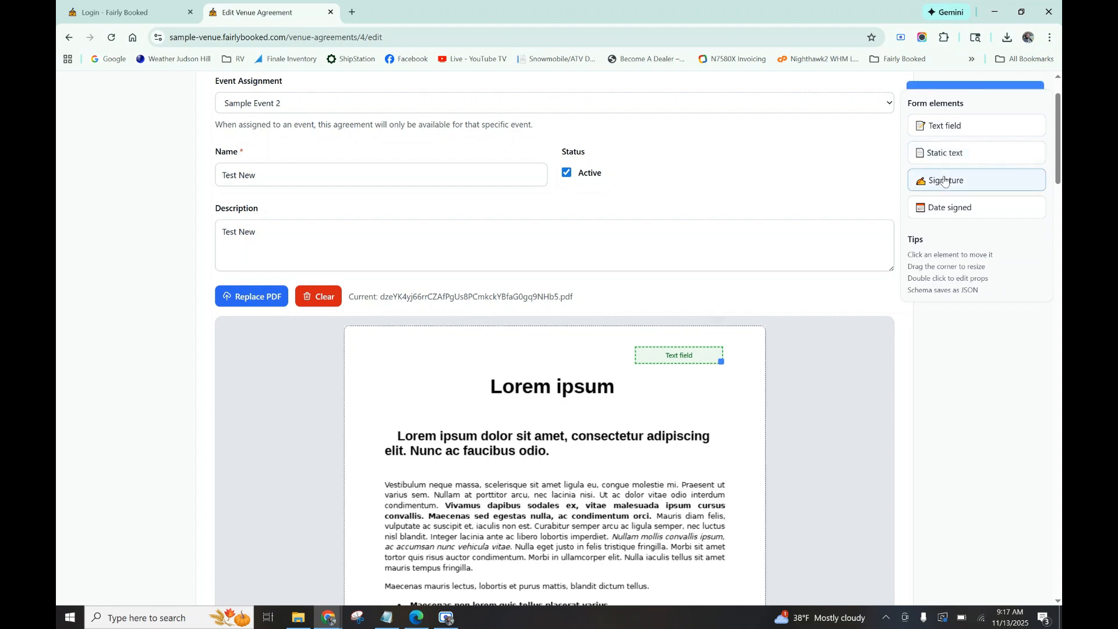
left_click(644, 388)
scroll(826, 442, "down", 1)
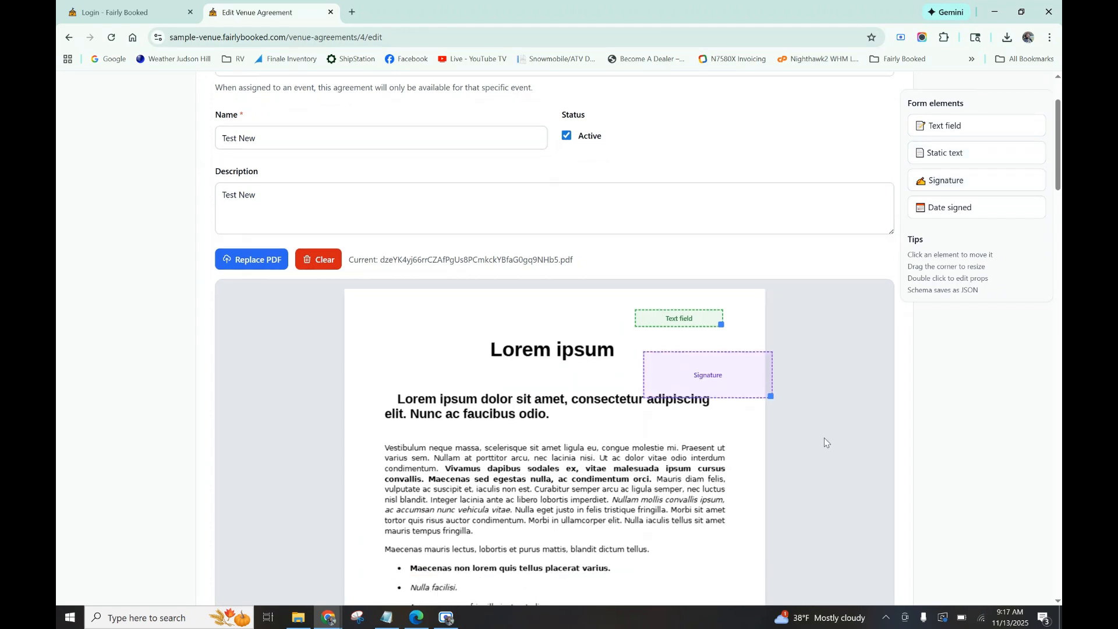
- Try associating the text field with the Dimensions vendor field, cancel its properties, and return to the venue agreements list
double_click(669, 293)
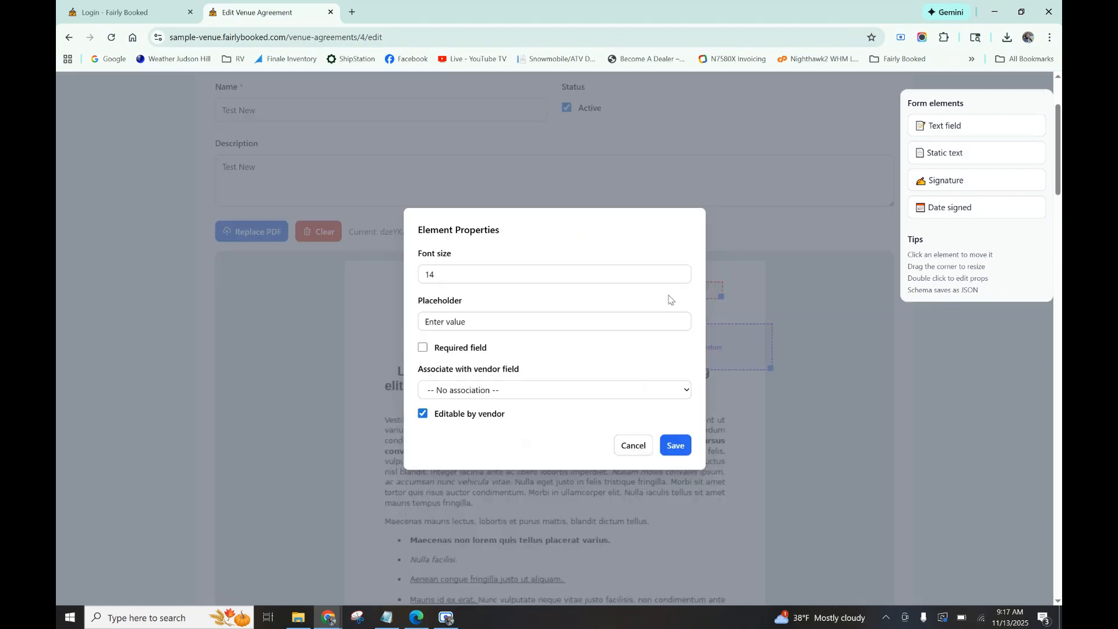
left_click(539, 390)
left_click(511, 296)
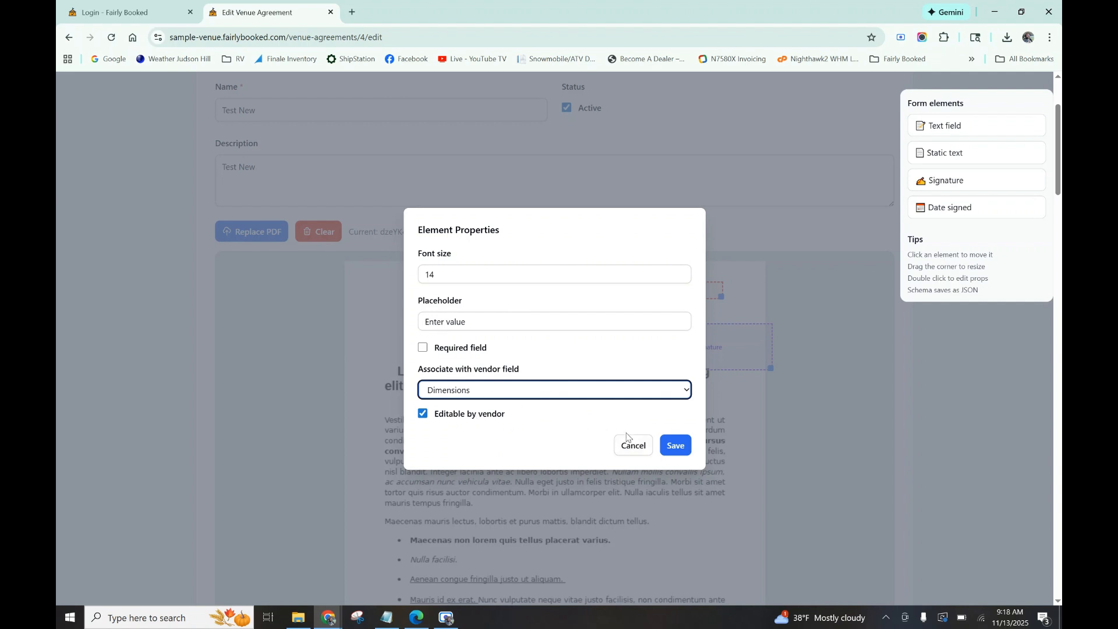
left_click(642, 446)
scroll(578, 344, "up", 2)
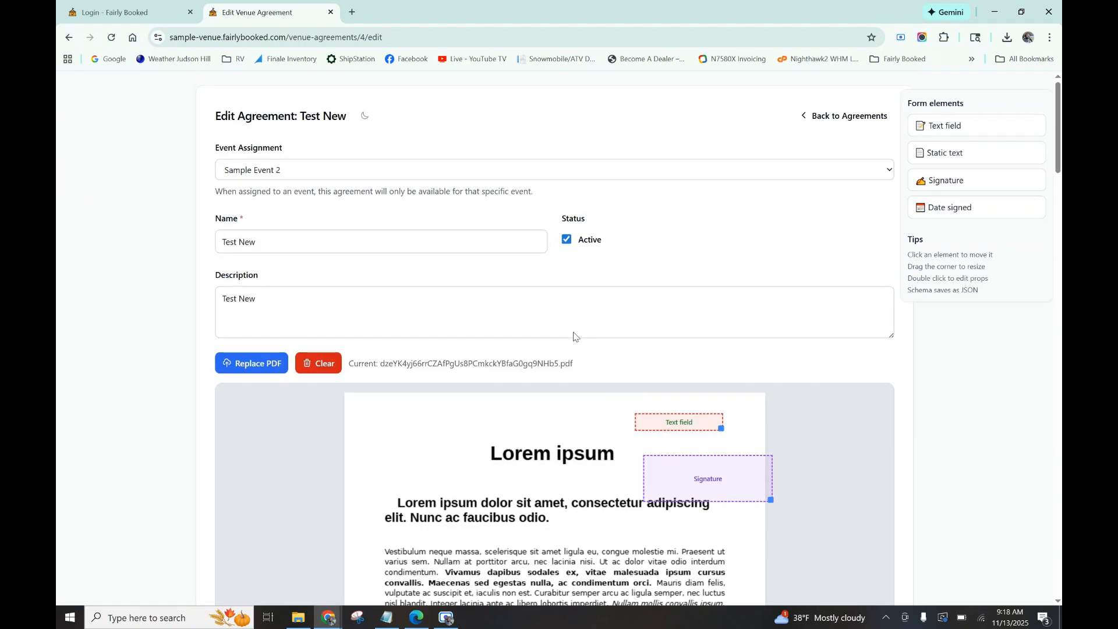
left_click(68, 38)
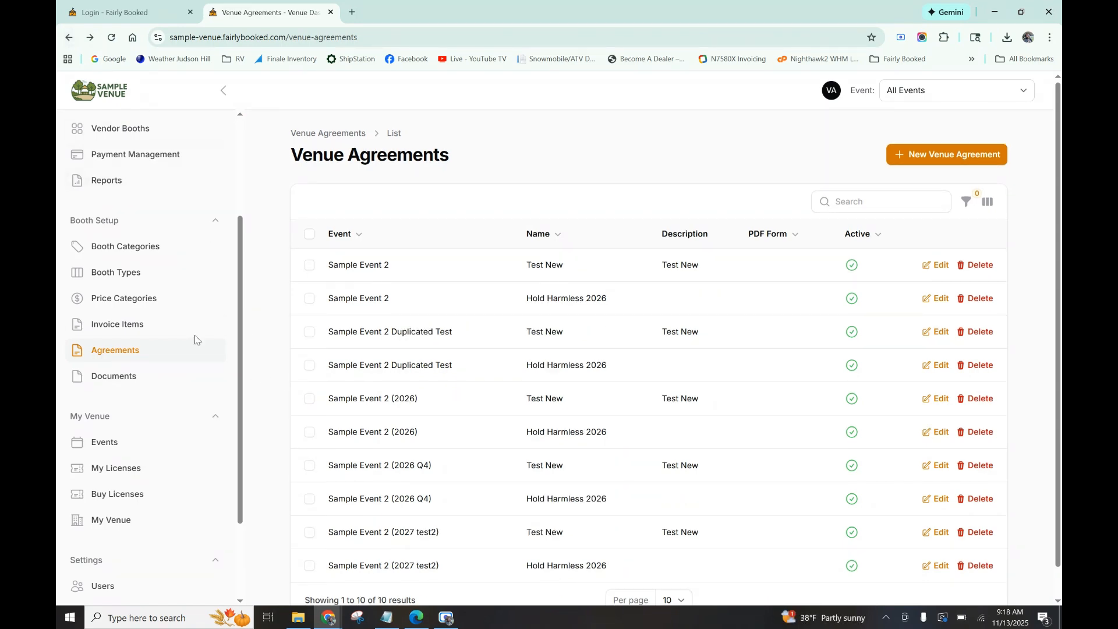
- View the venue's users and its list of roles and permissions
scroll(187, 325, "up", 2)
scroll(189, 327, "down", 4)
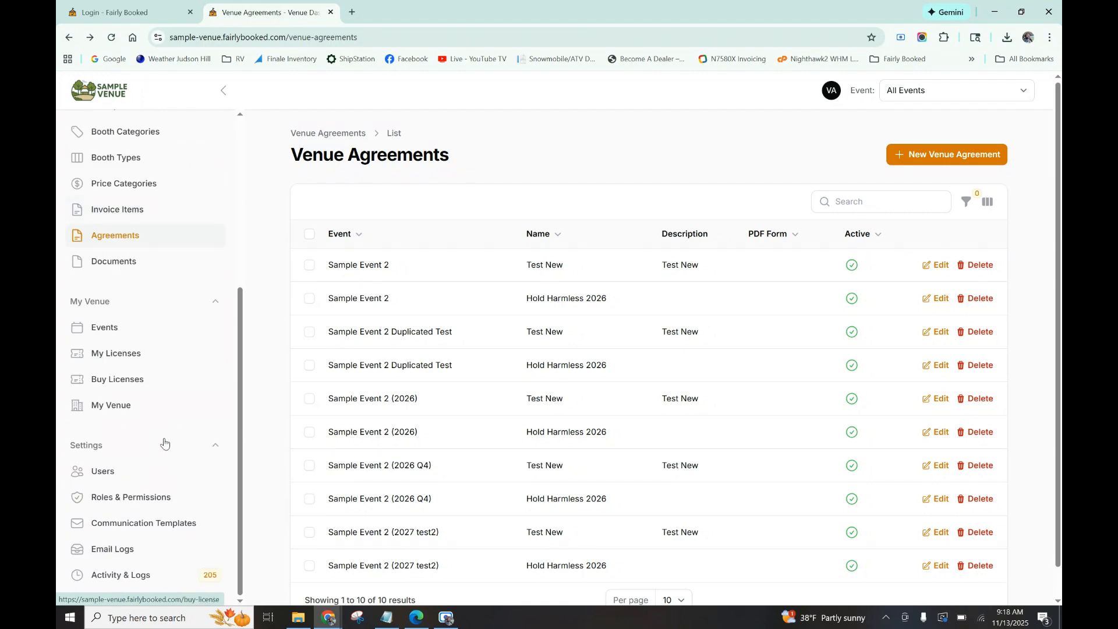
left_click(134, 480)
left_click(137, 498)
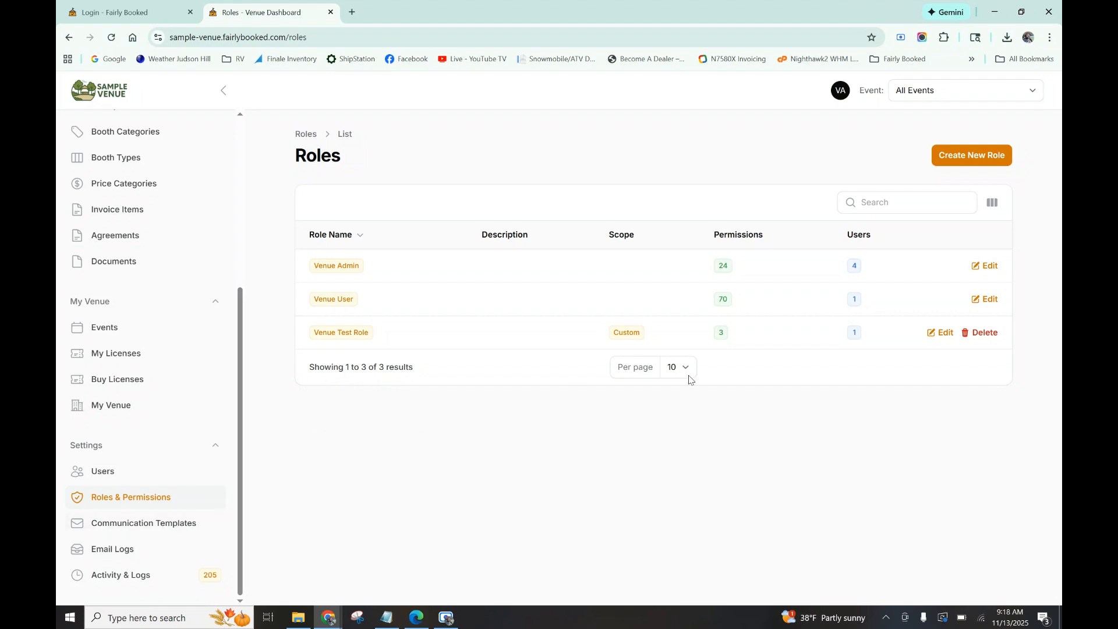
- Open the Venue User role and review which permissions are granted to it
left_click(527, 304)
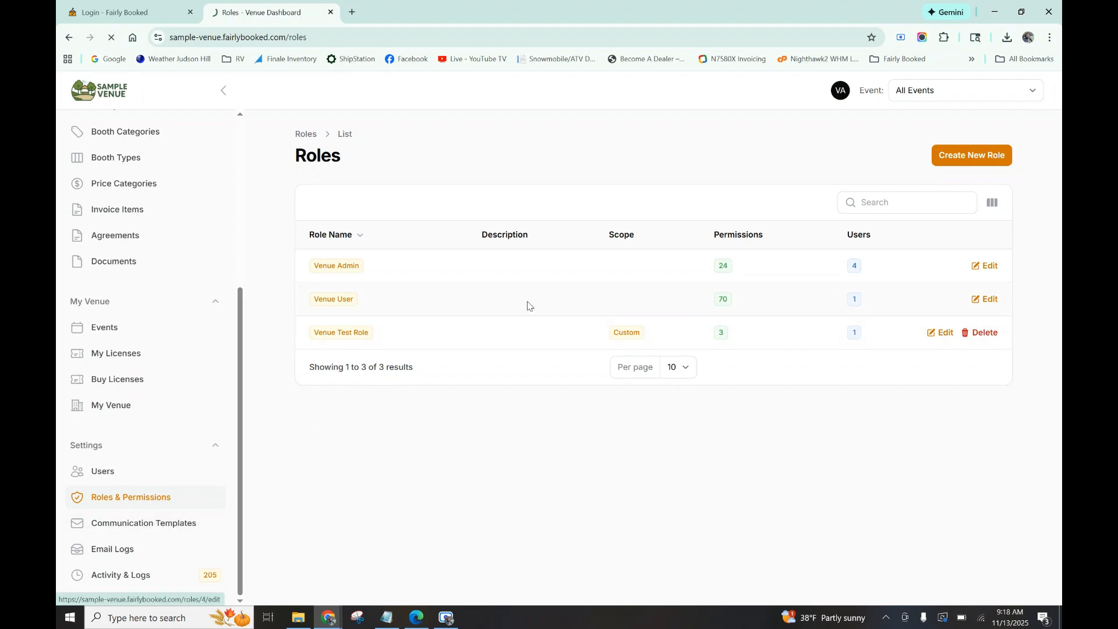
scroll(527, 304, "down", 9)
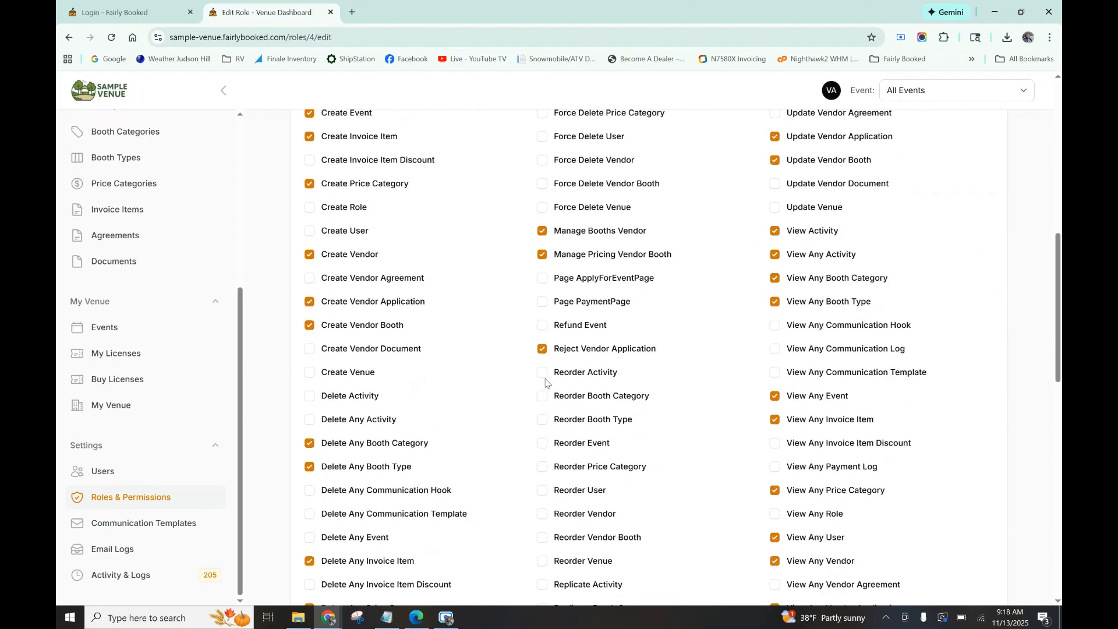
scroll(633, 413, "down", 12)
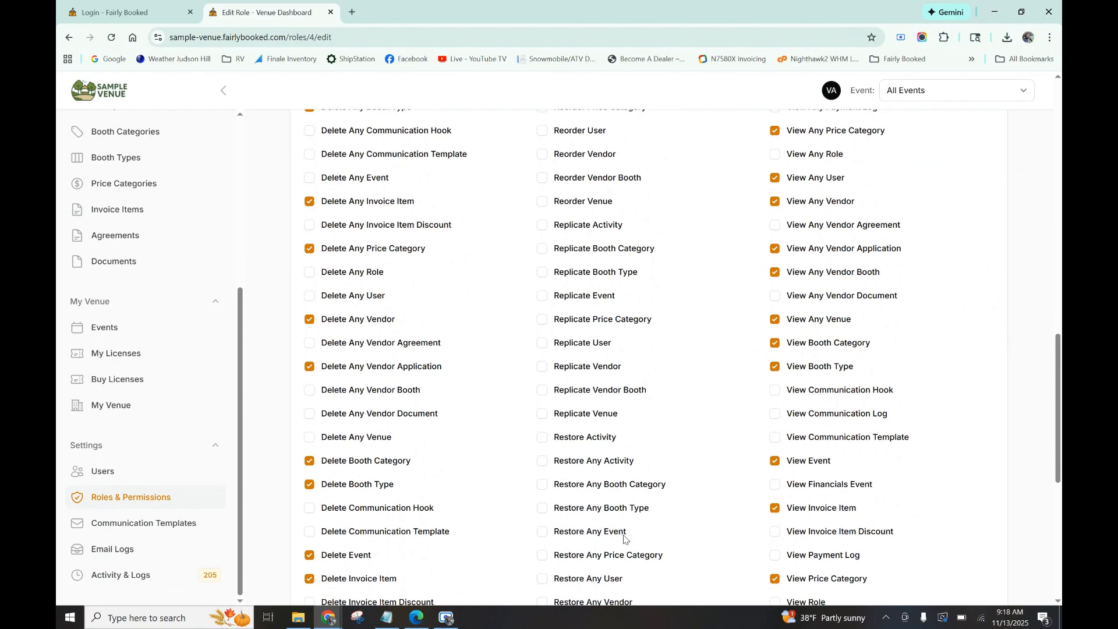
scroll(624, 539, "up", 9)
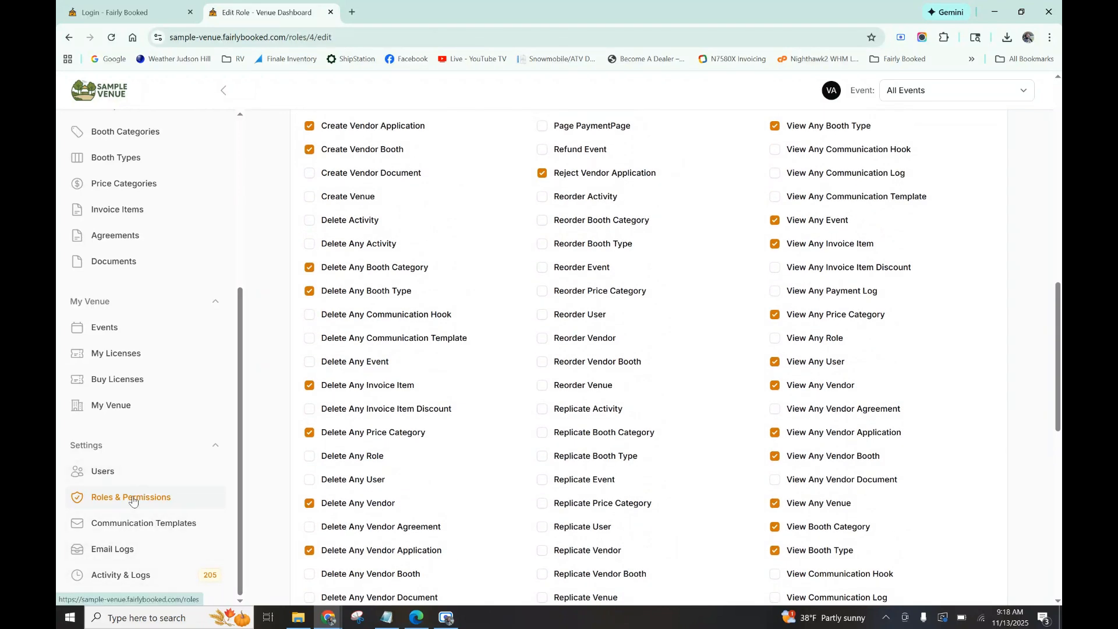
- Open the Vendor Application Approved communication template and review its information, channel and email content
left_click(161, 528)
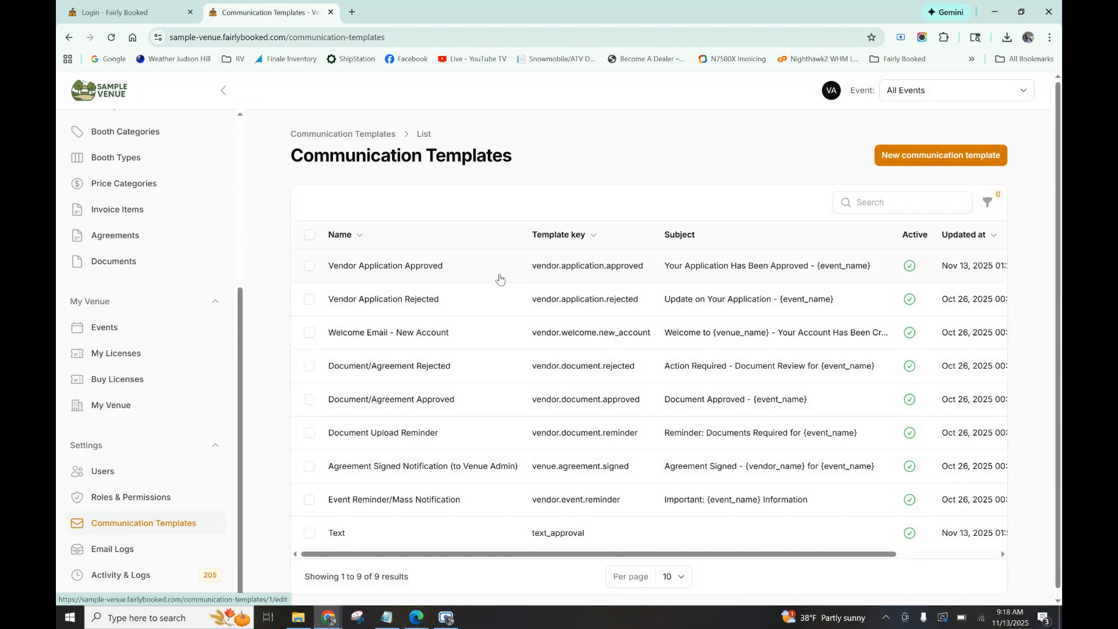
left_click(492, 269)
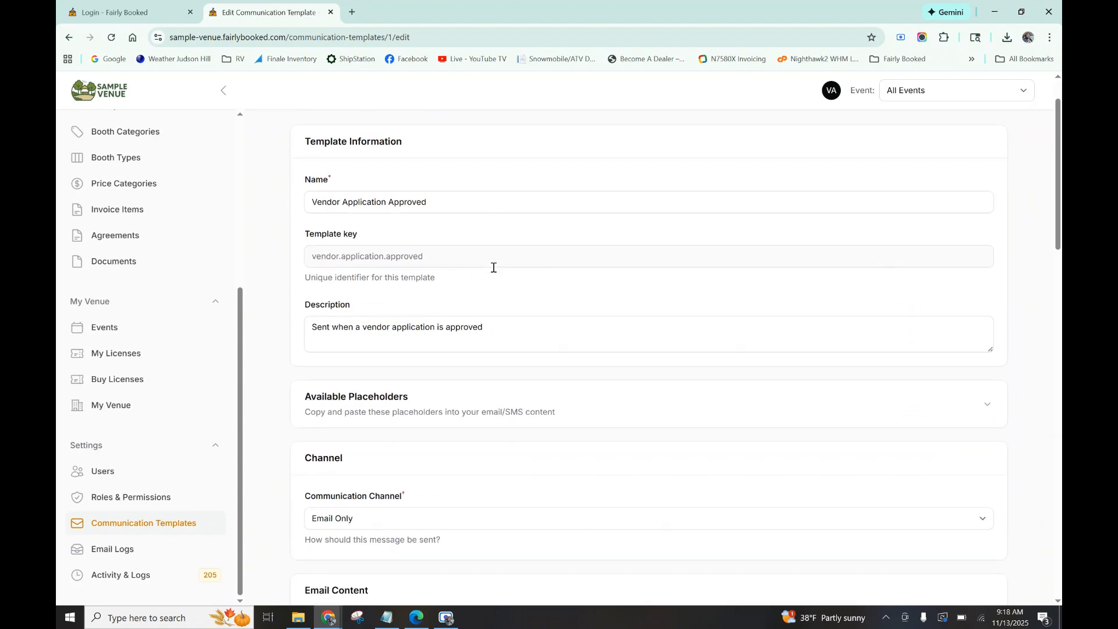
scroll(493, 268, "down", 1)
scroll(494, 362, "down", 4)
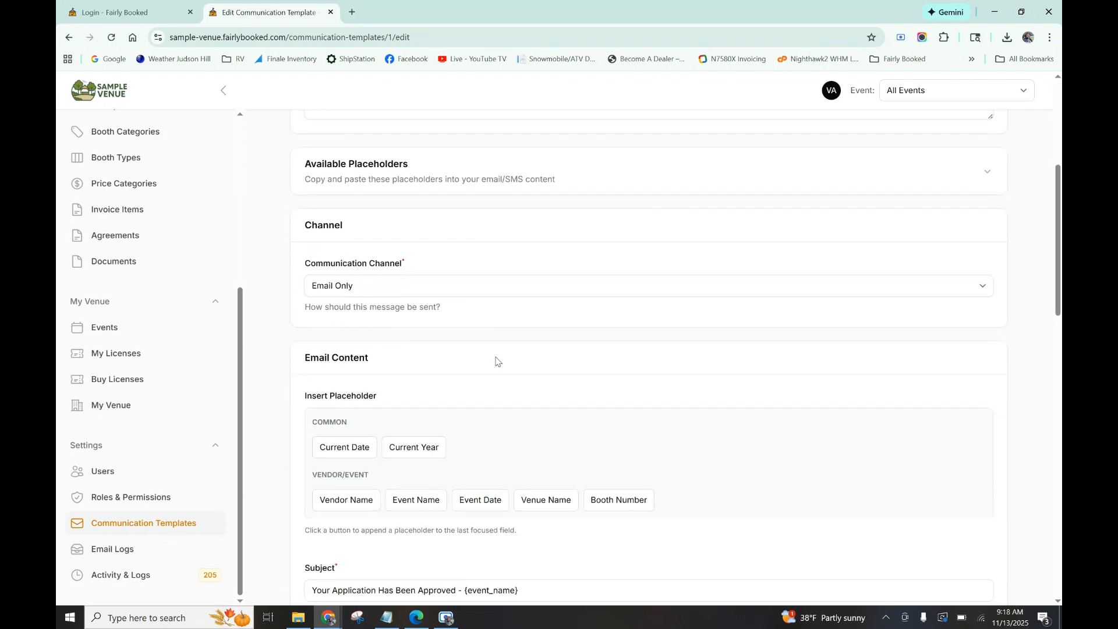
scroll(494, 362, "up", 3)
scroll(495, 361, "down", 8)
scroll(495, 361, "down", 5)
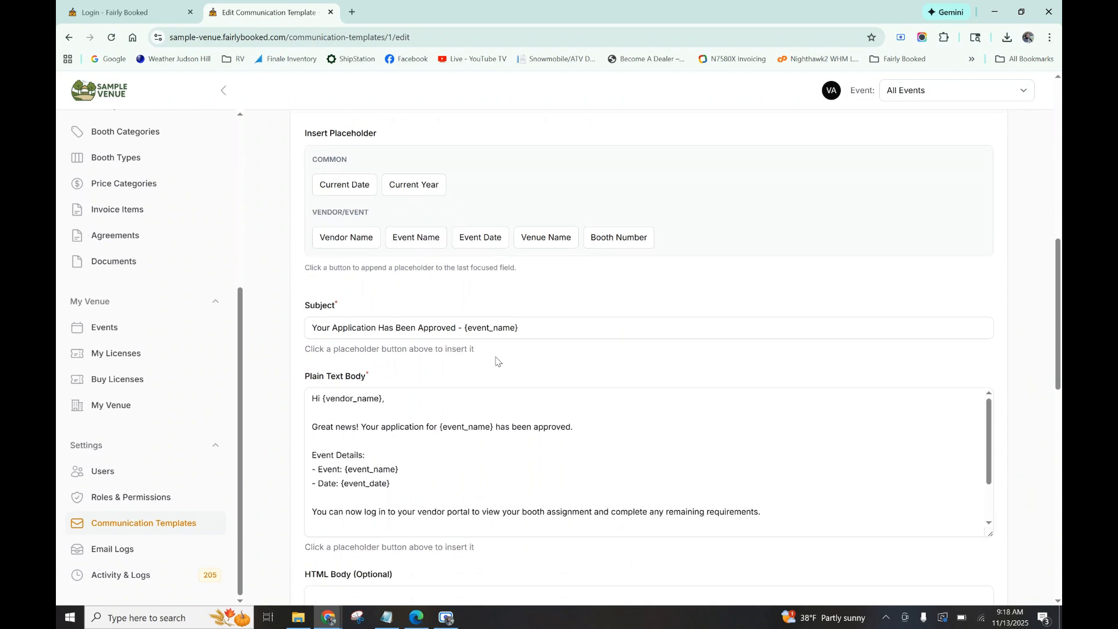
scroll(516, 329, "up", 2)
scroll(516, 330, "up", 8)
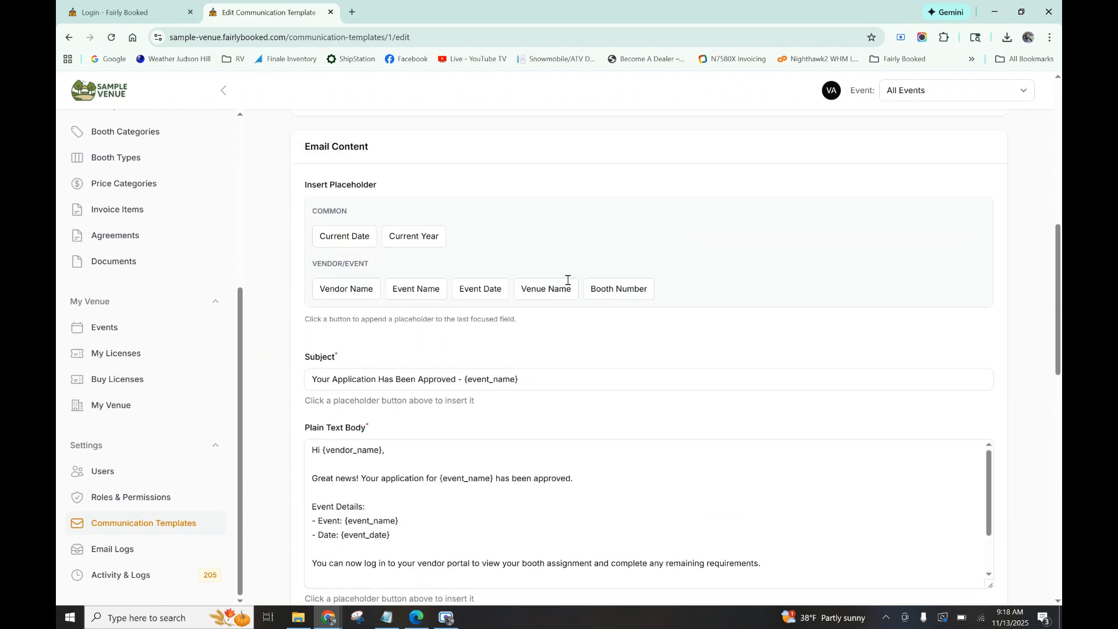
scroll(458, 349, "up", 2)
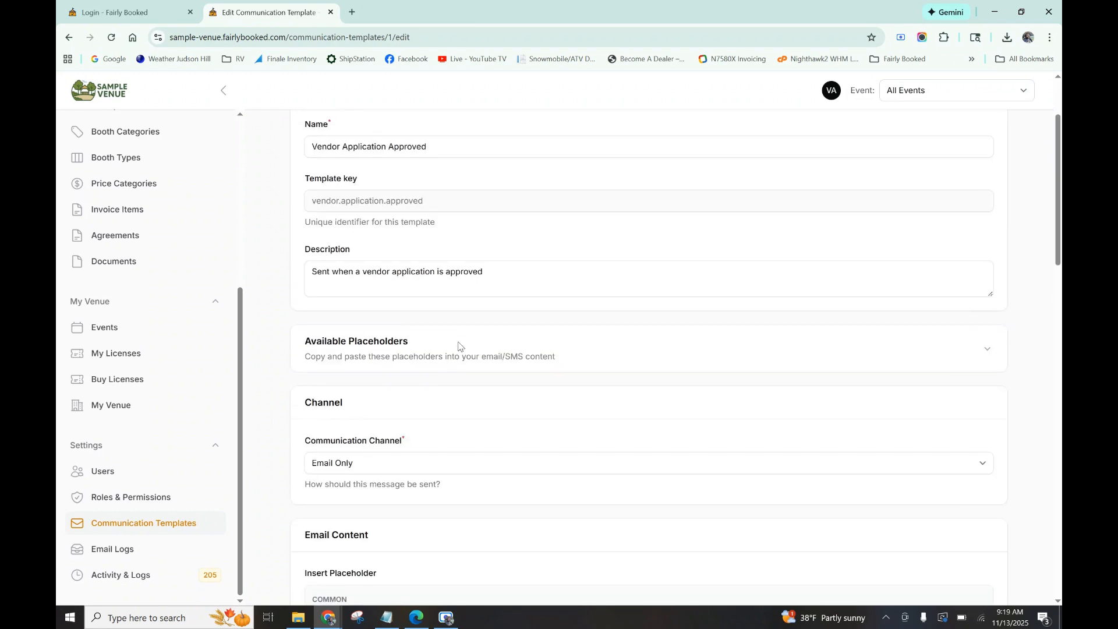
- Expand the template's Available Placeholders section and look over the common and vendor application variables
left_click(453, 350)
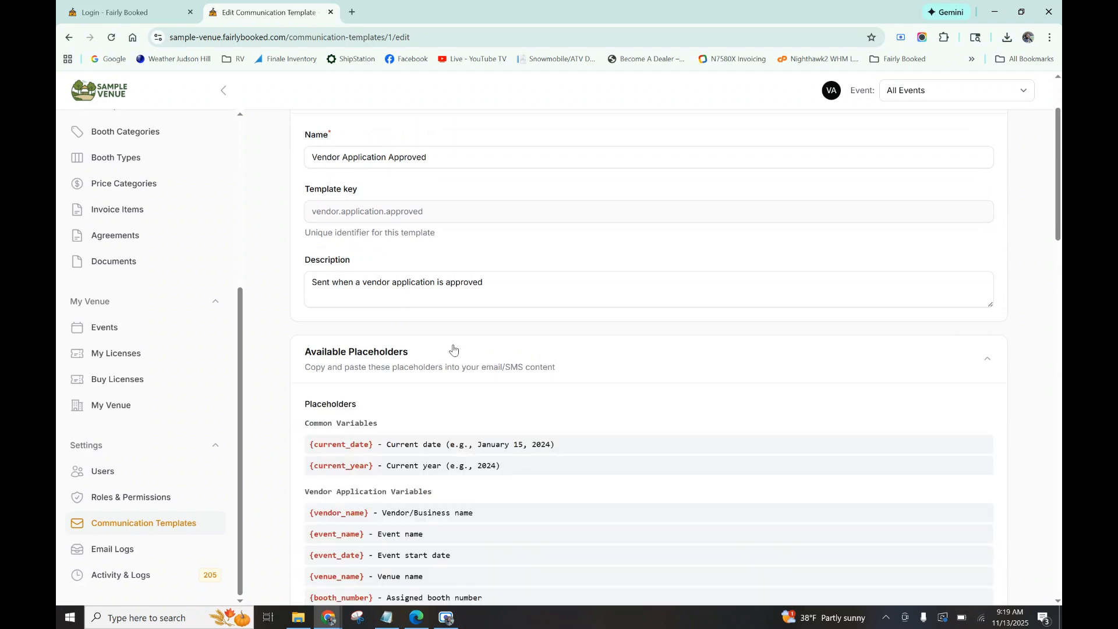
scroll(453, 350, "up", 2)
scroll(454, 350, "down", 4)
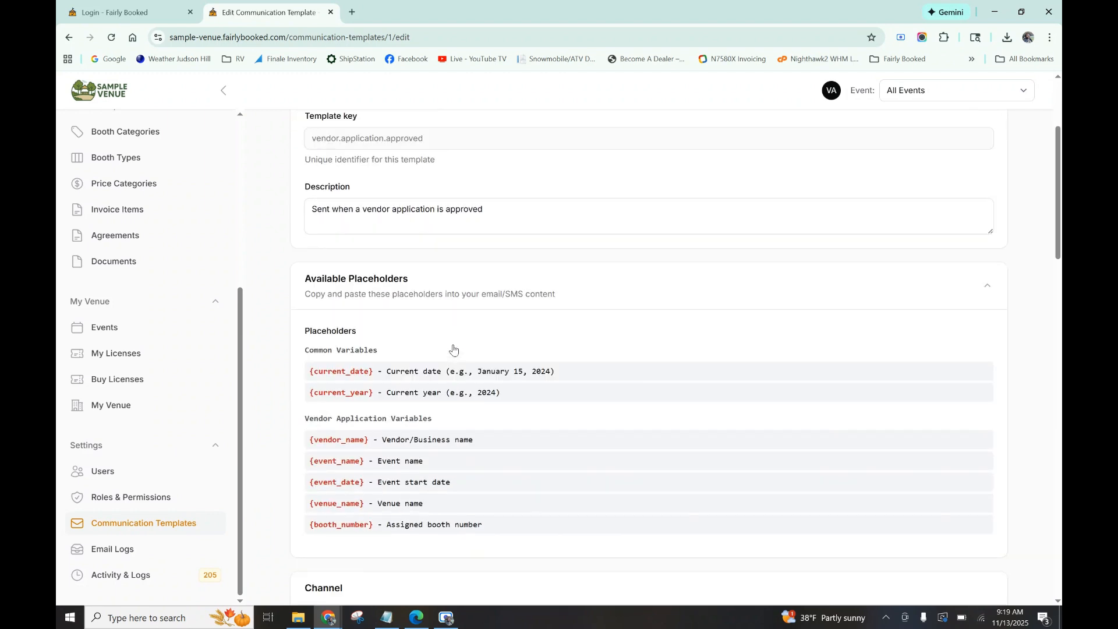
scroll(453, 349, "down", 3)
scroll(453, 350, "up", 2)
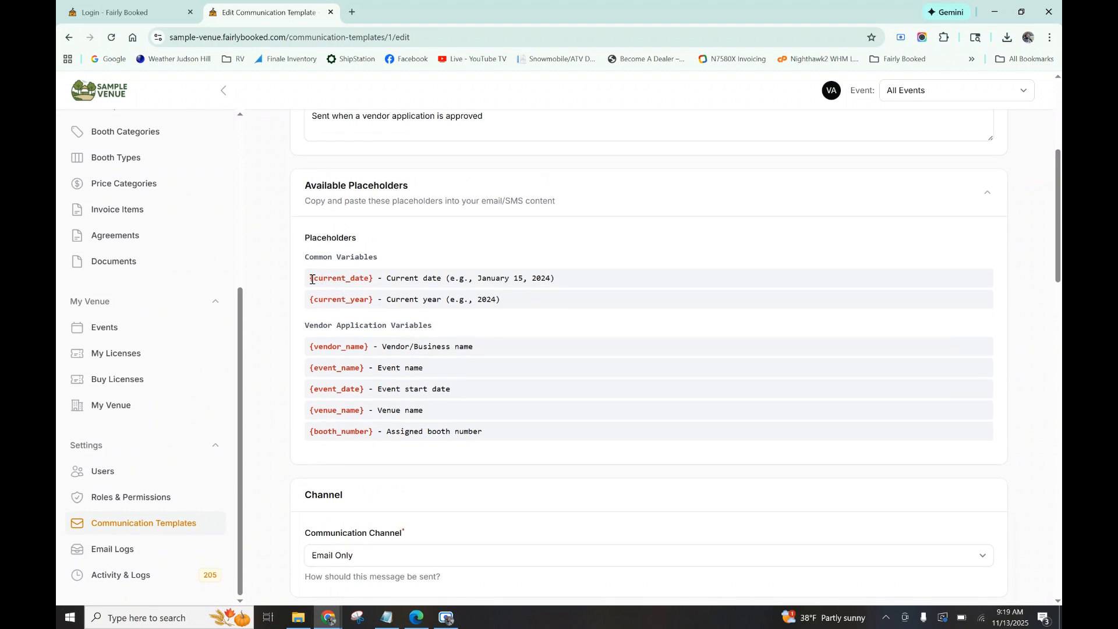
left_click_drag(312, 279, 372, 279)
- Append the Event Name placeholder after {venue_name} at the end of the plain text body
scroll(384, 379, "down", 6)
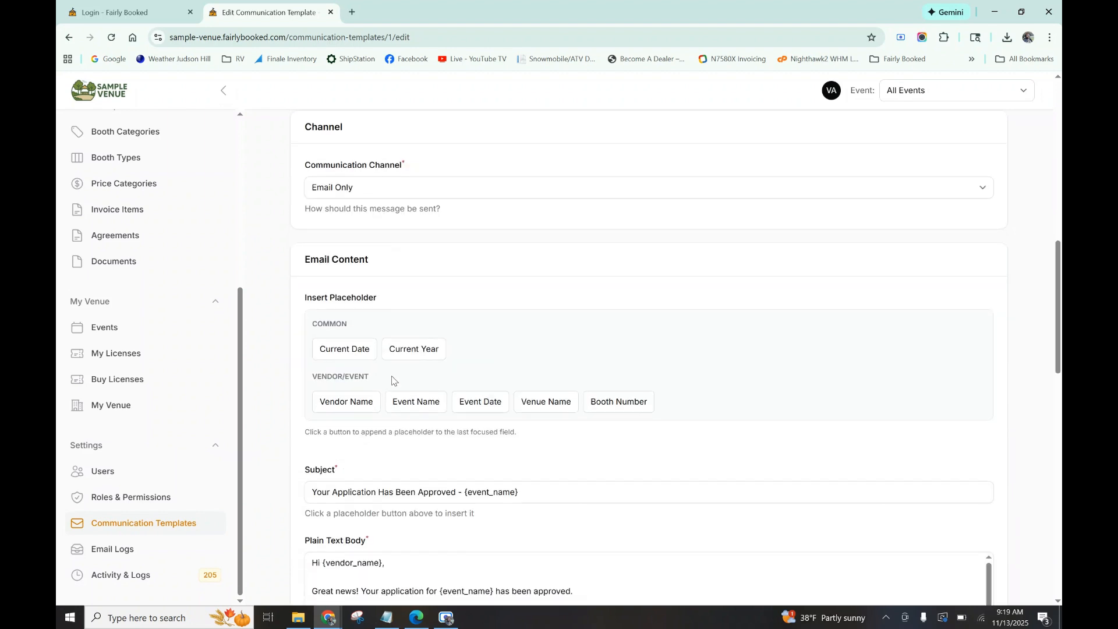
scroll(408, 443, "down", 5)
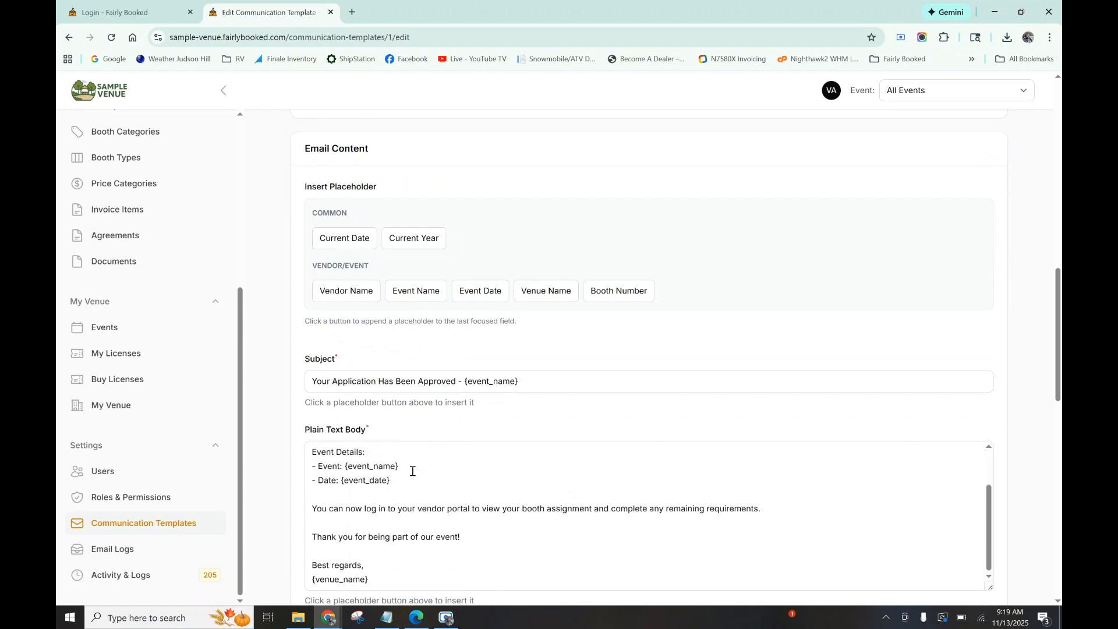
scroll(424, 515, "down", 1)
left_click(388, 546)
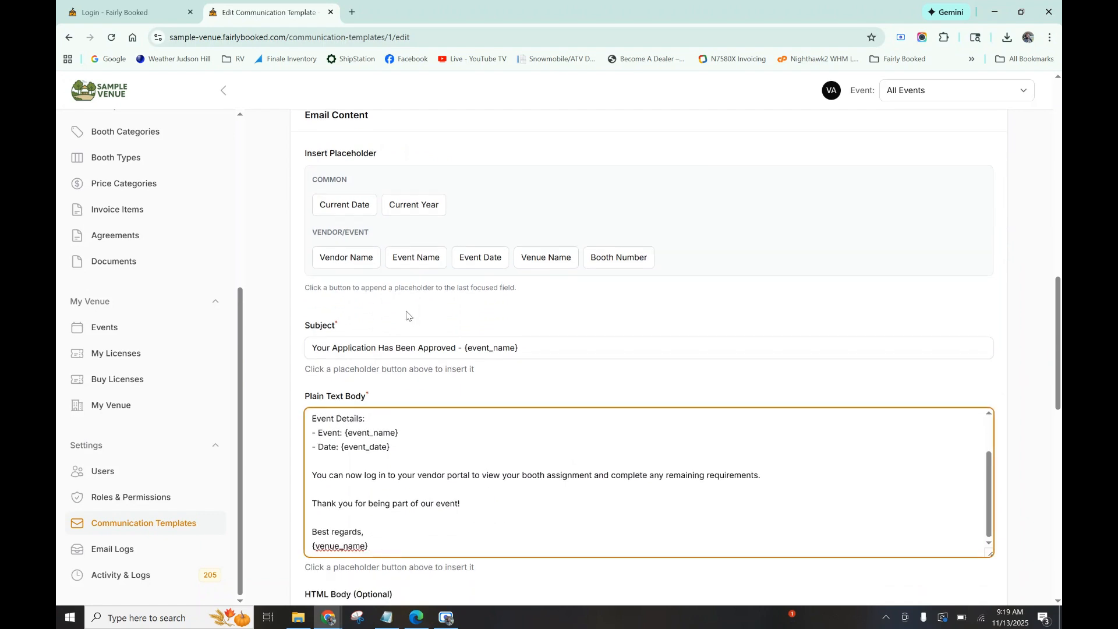
left_click(412, 257)
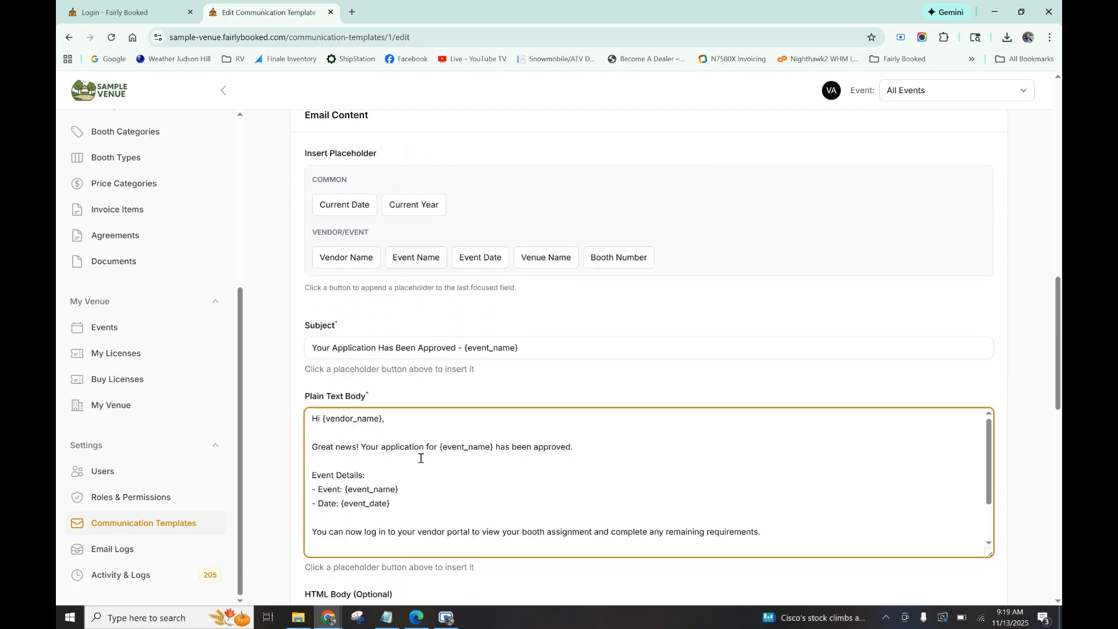
scroll(425, 461, "down", 2)
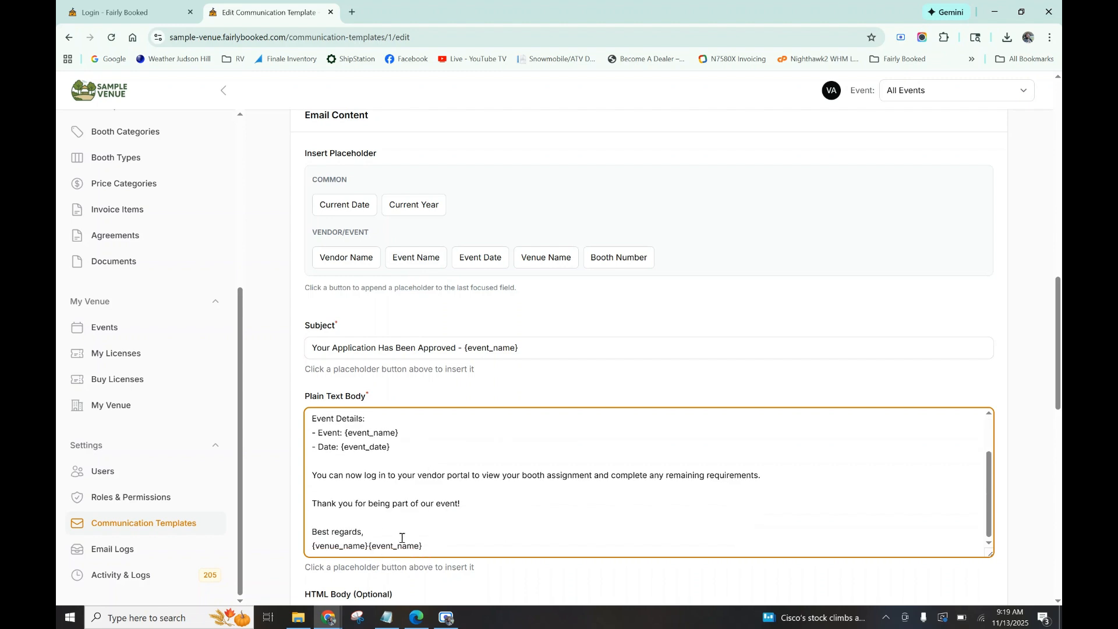
- Check the available communication channel options and look through the template's subject, body and trigger sections
scroll(494, 434, "up", 5)
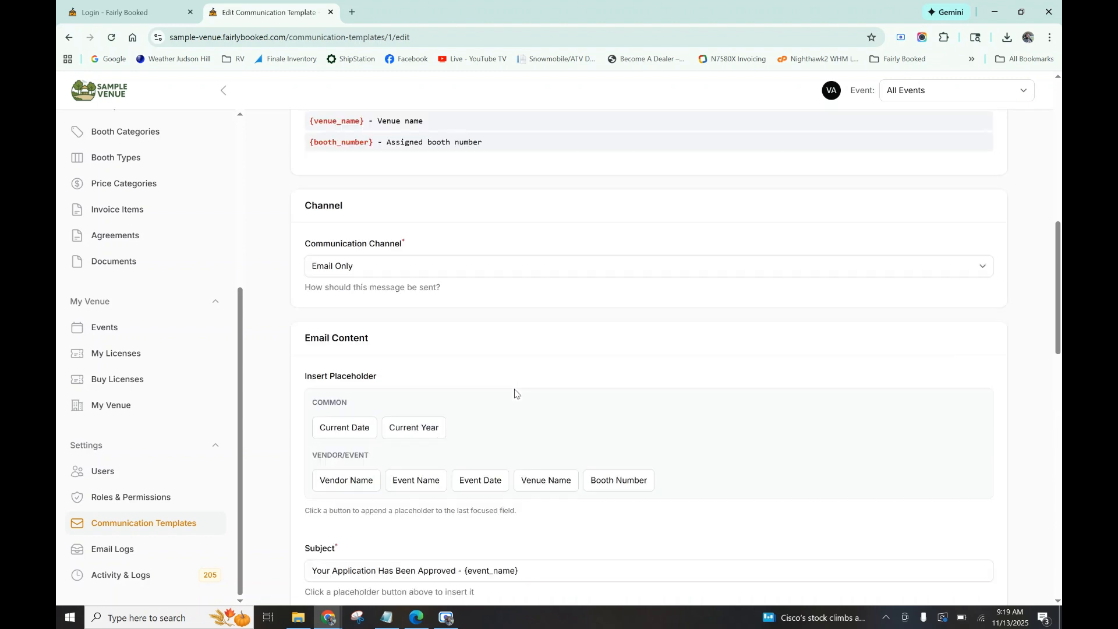
left_click(433, 274)
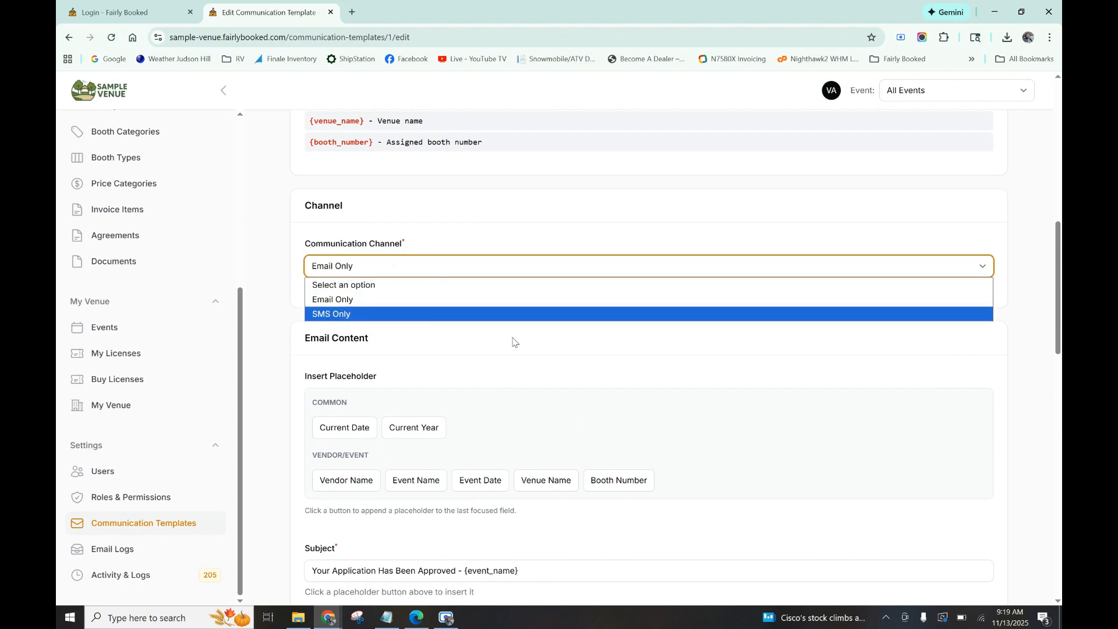
scroll(512, 342, "down", 3)
left_click(420, 392)
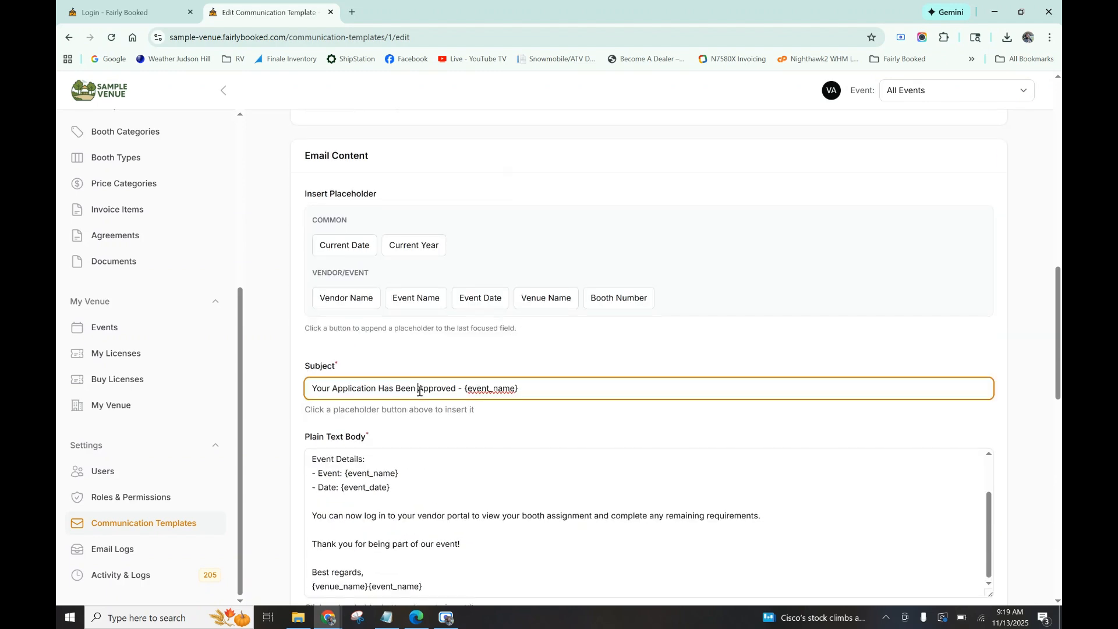
scroll(419, 391, "down", 3)
scroll(420, 391, "down", 1)
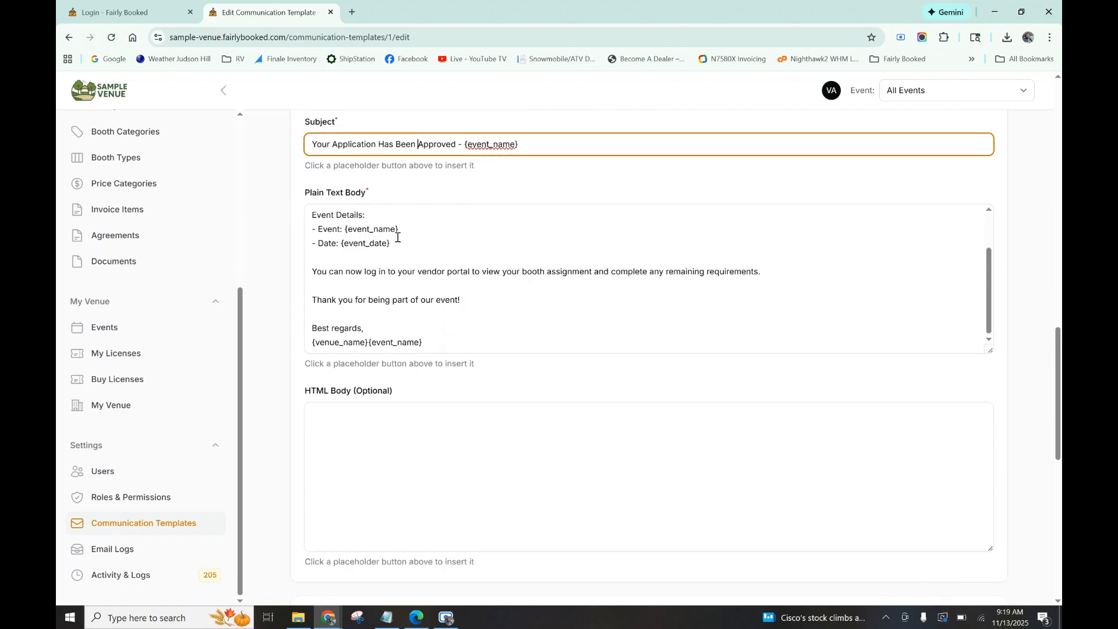
scroll(452, 431, "down", 5)
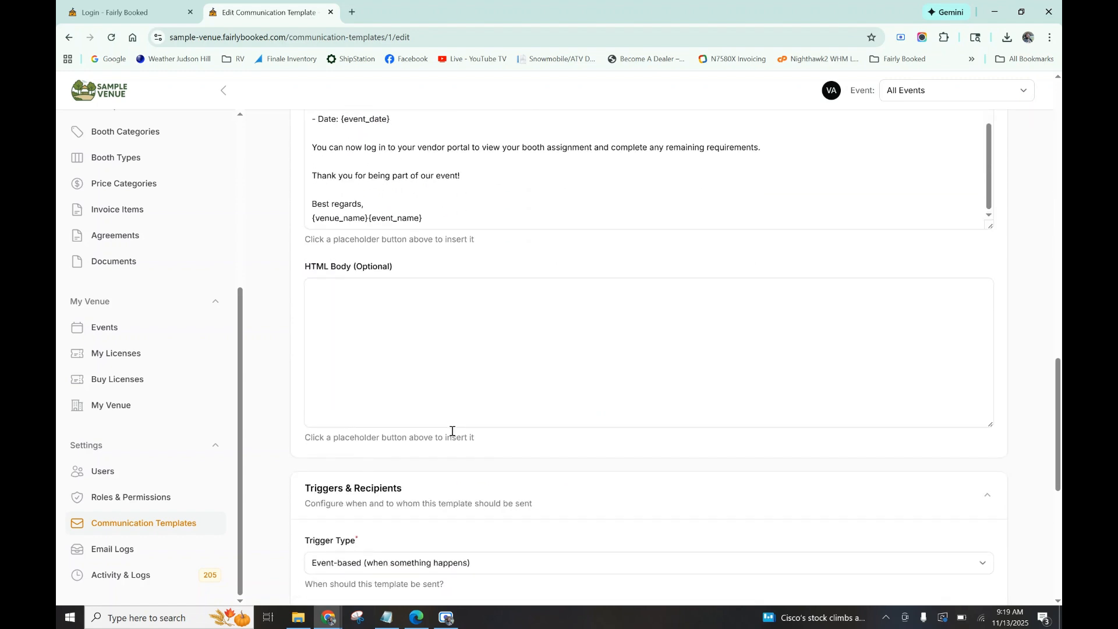
scroll(452, 435, "down", 5)
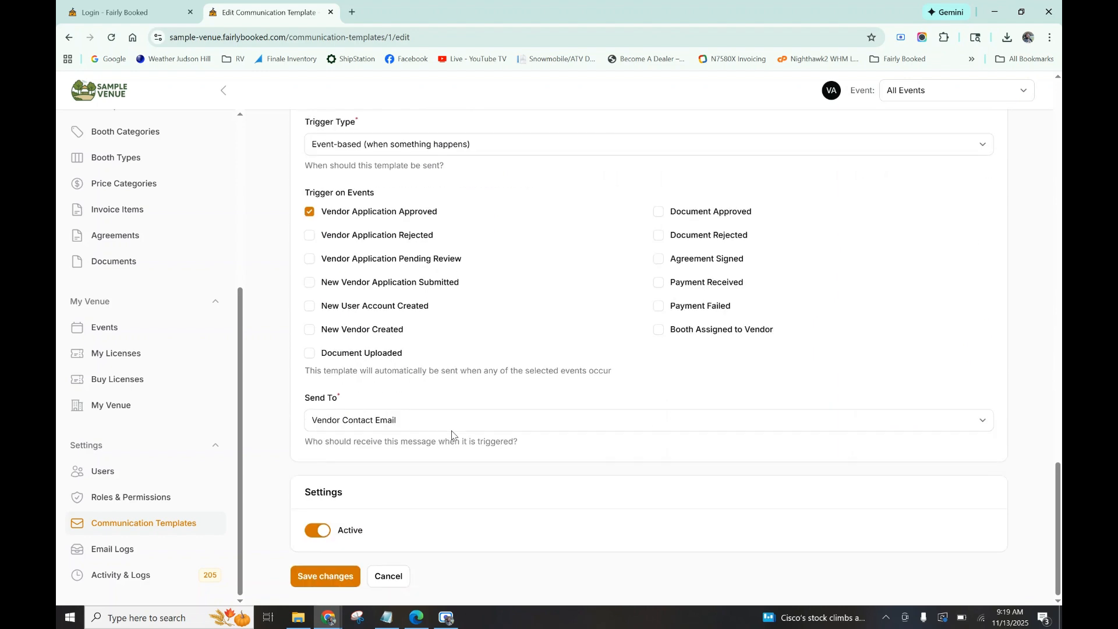
- Examine the trigger type options and event triggers, and reread the plain text message they send
scroll(470, 228, "up", 1)
left_click(470, 195)
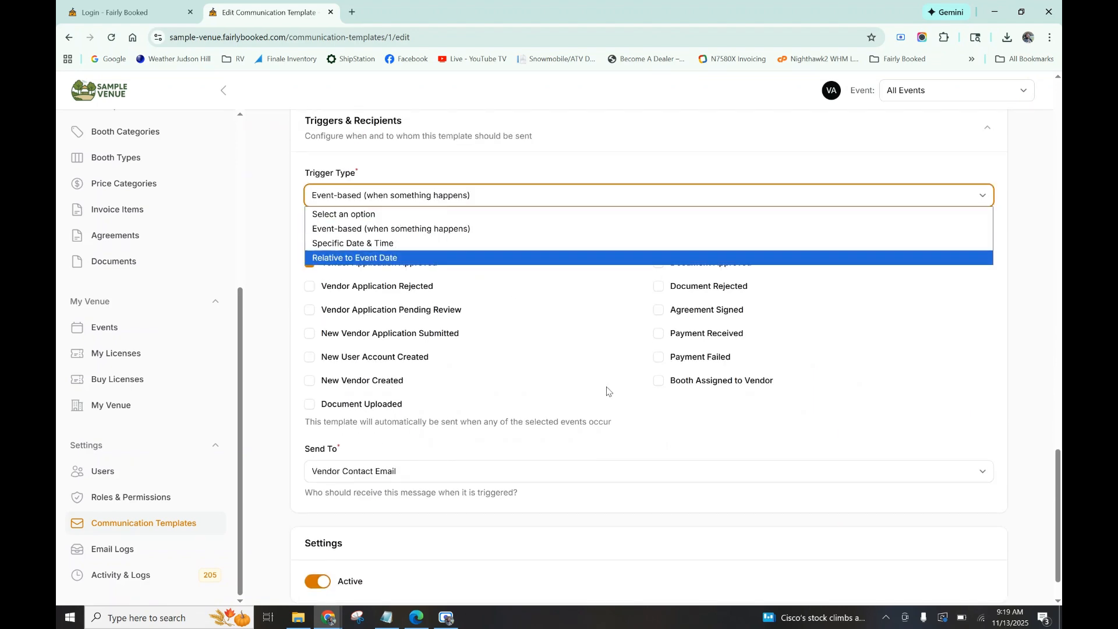
left_click(608, 358)
left_click(350, 362)
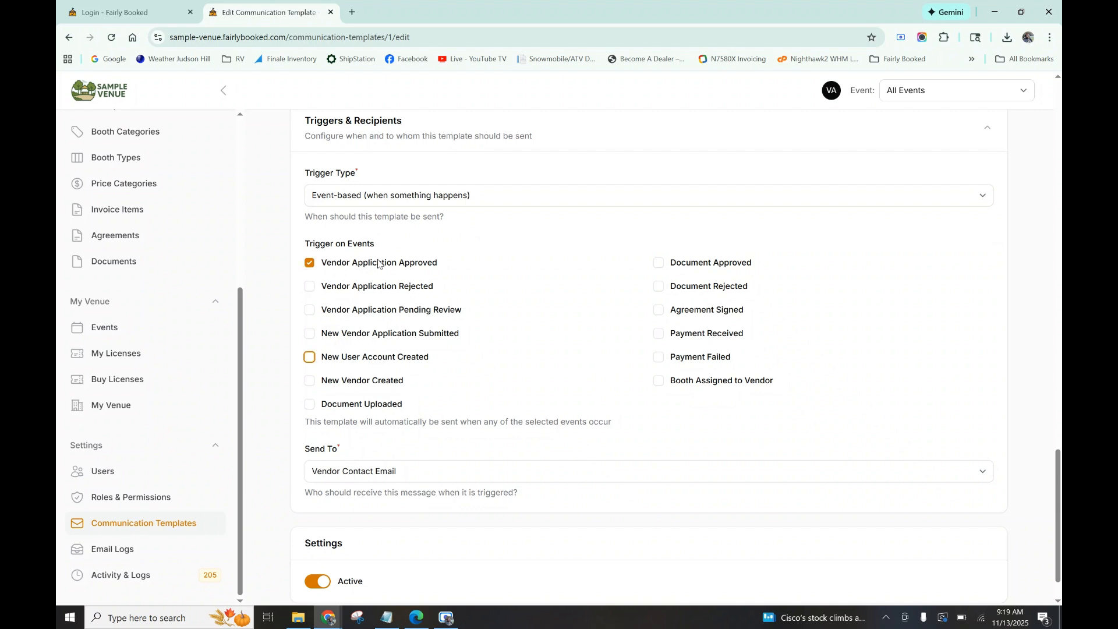
scroll(441, 378, "up", 8)
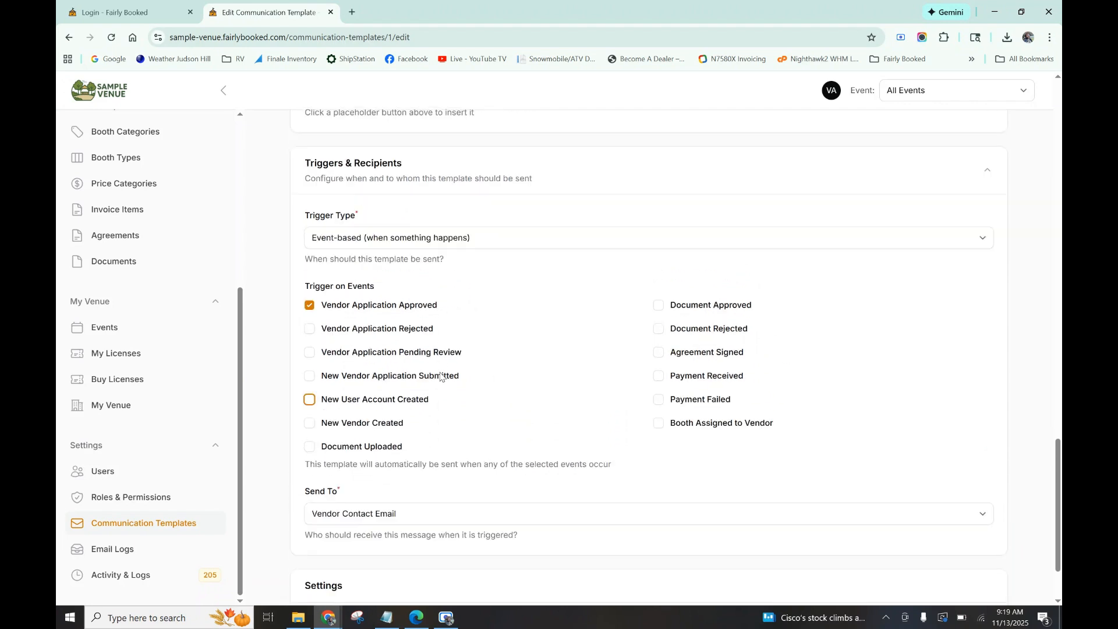
scroll(440, 375, "up", 1)
scroll(451, 321, "up", 1)
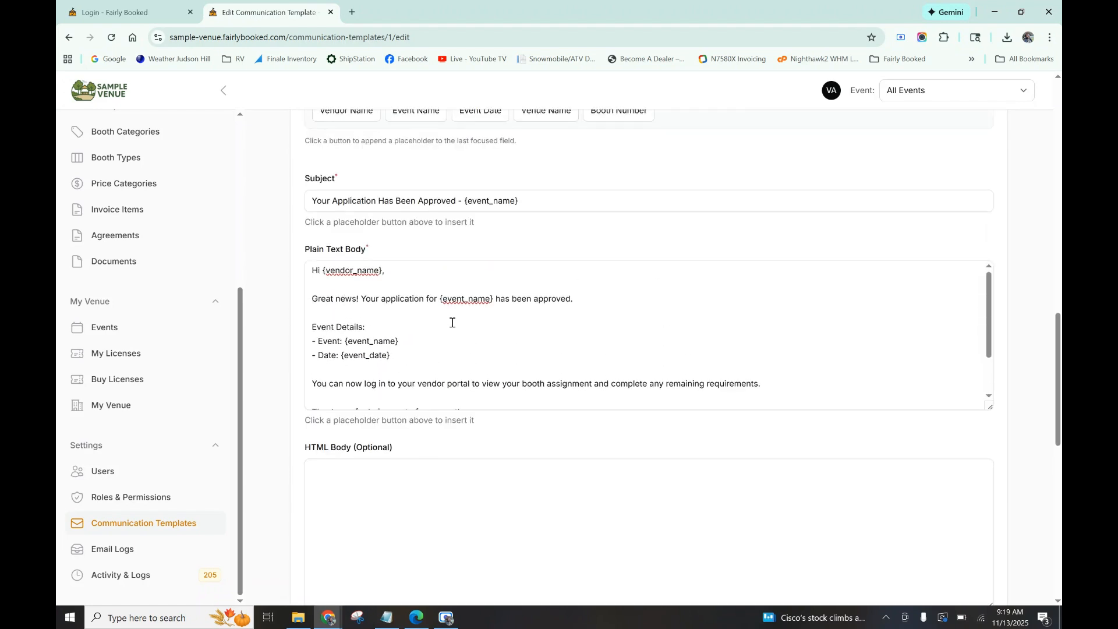
scroll(452, 322, "down", 1)
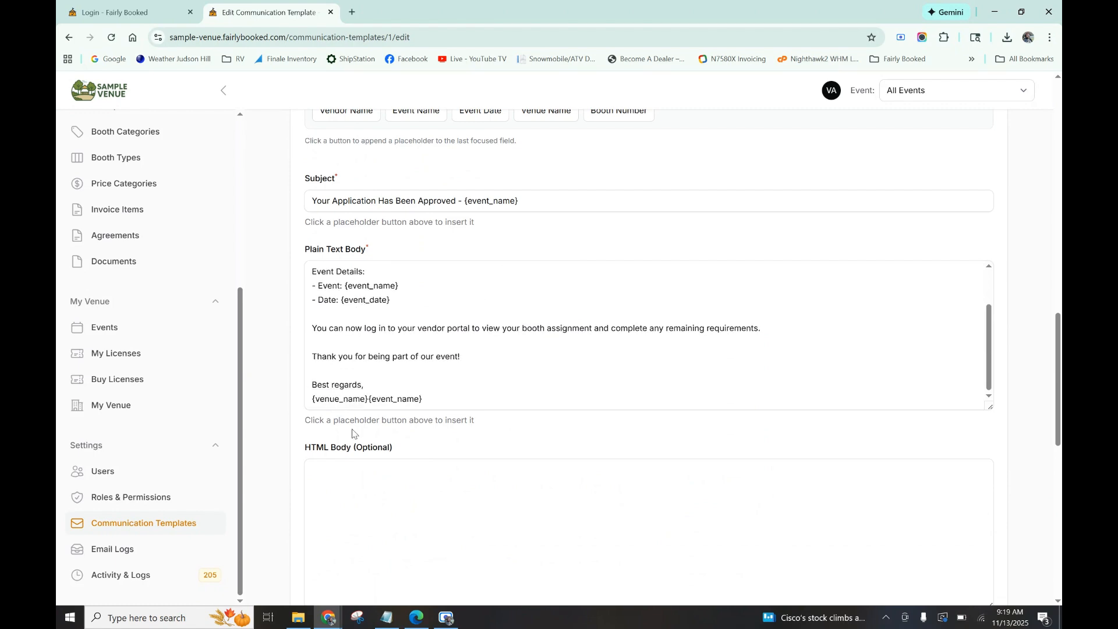
scroll(270, 469, "down", 6)
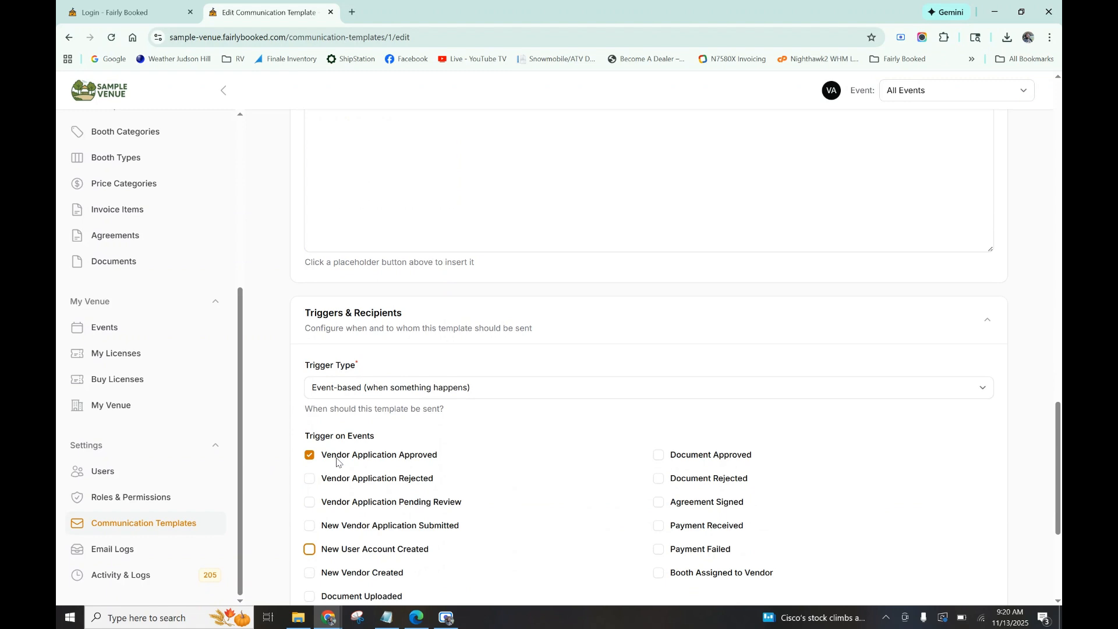
- Switch the template's trigger type to Specific Date & Time and try out its date and time field
scroll(337, 462, "down", 1)
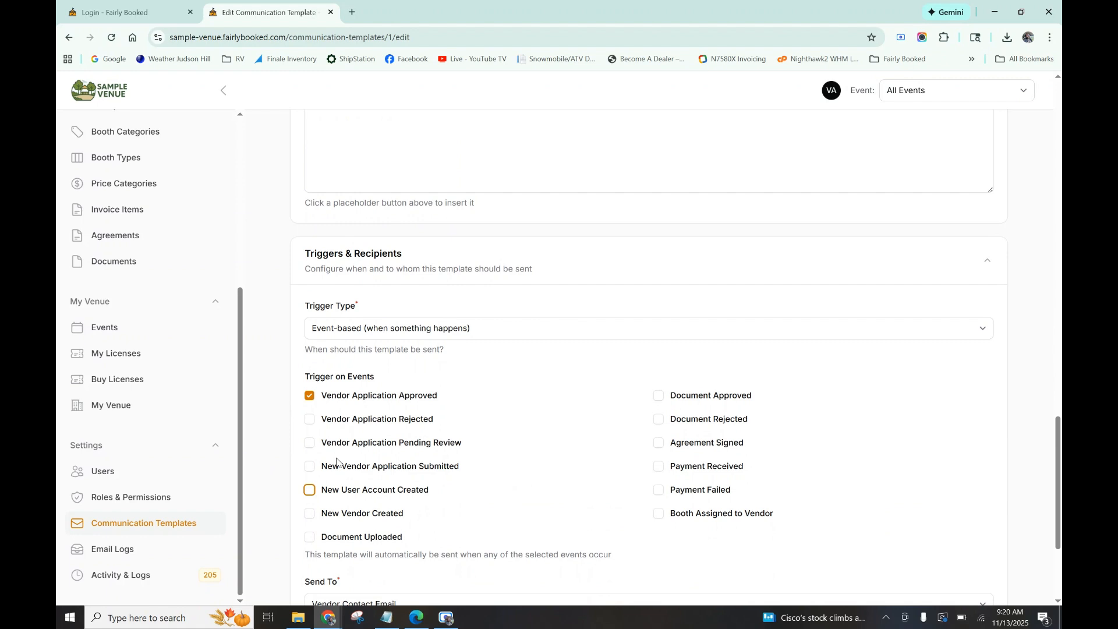
left_click(441, 334)
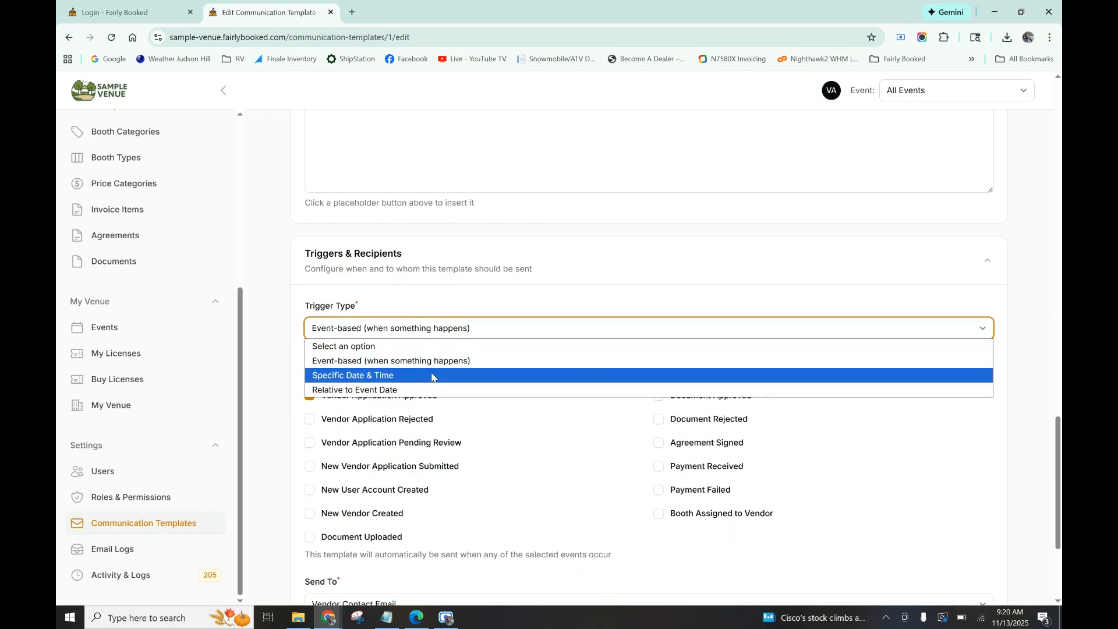
left_click(431, 376)
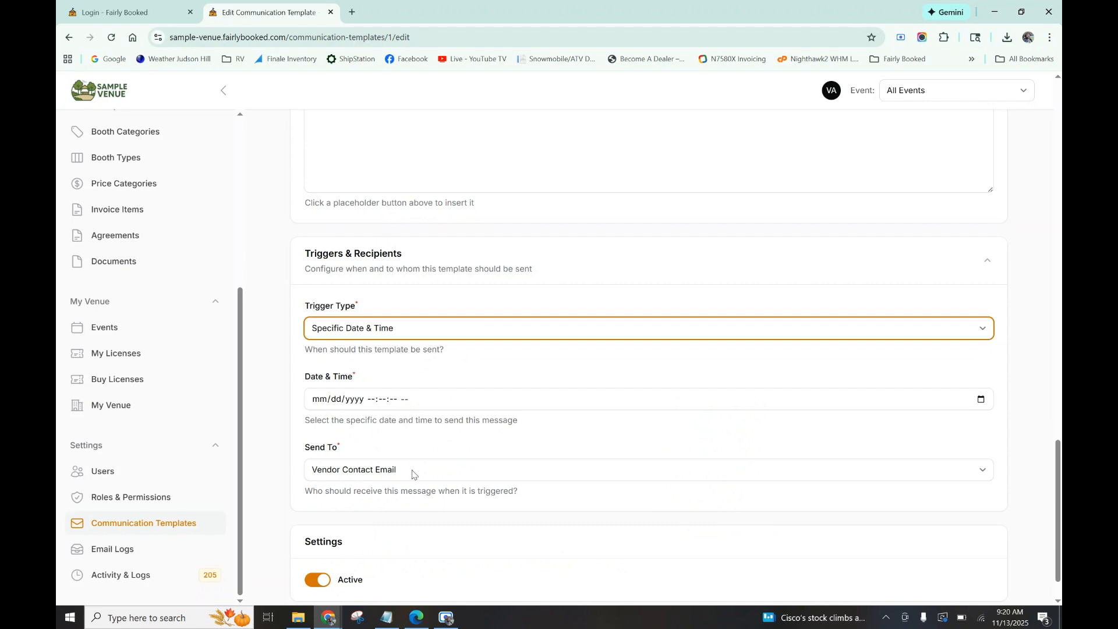
left_click(413, 406)
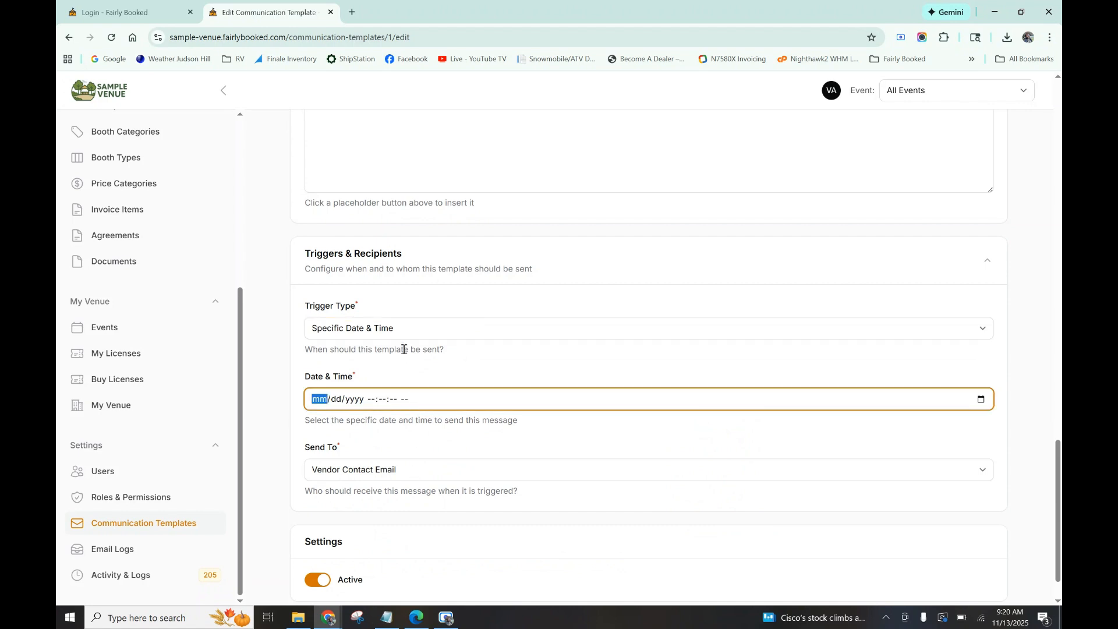
left_click(408, 330)
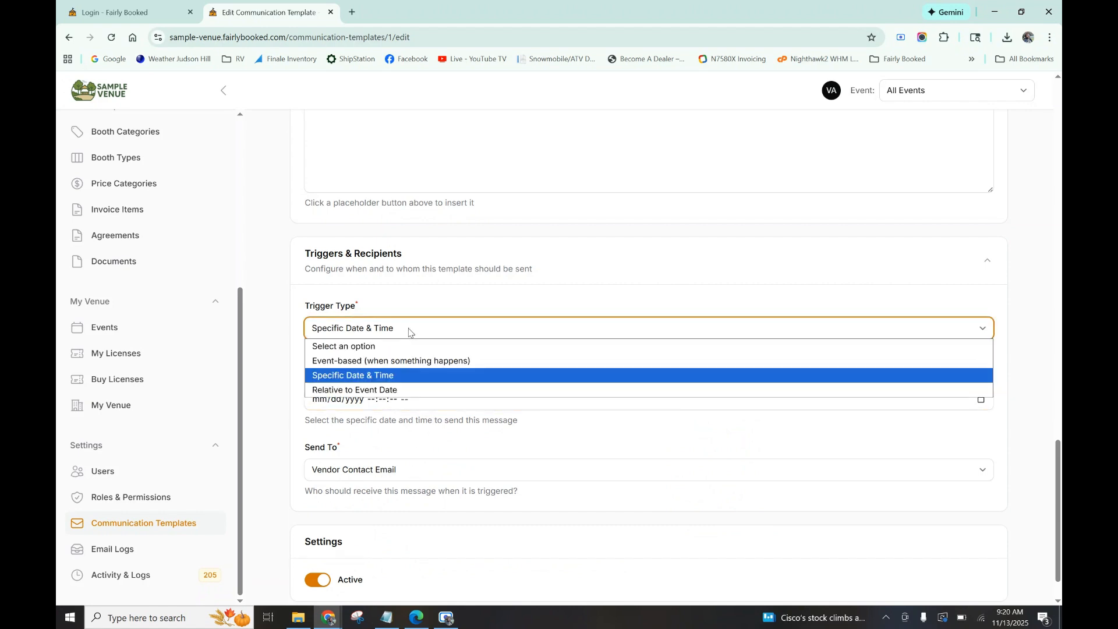
- Set the template's recipient to Custom Email Address and its trigger type to Relative to Event Date
left_click(388, 470)
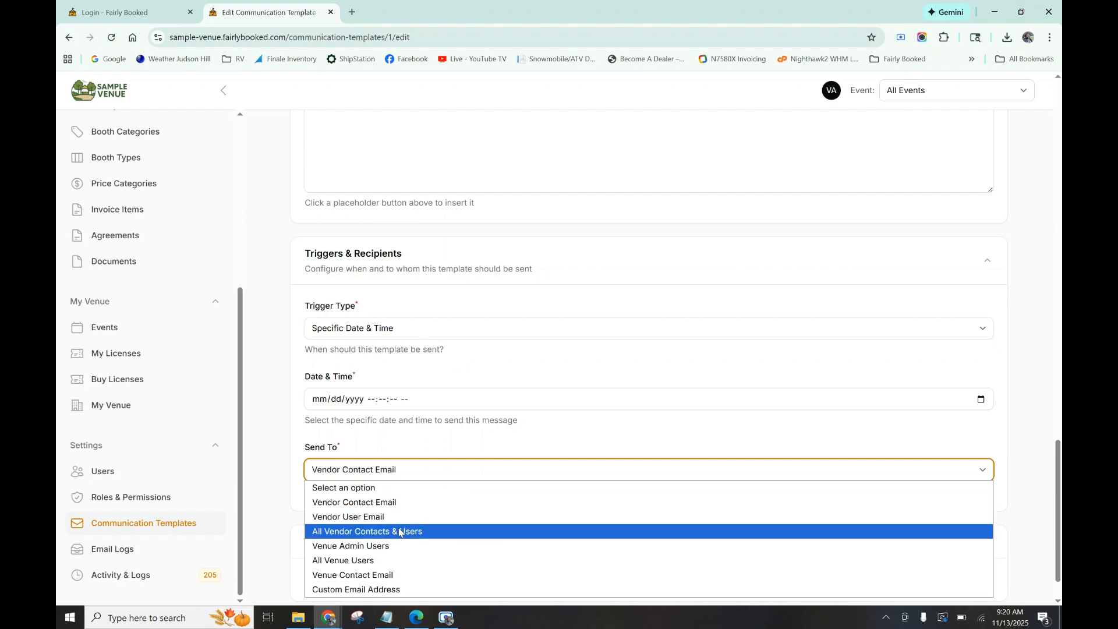
left_click(400, 590)
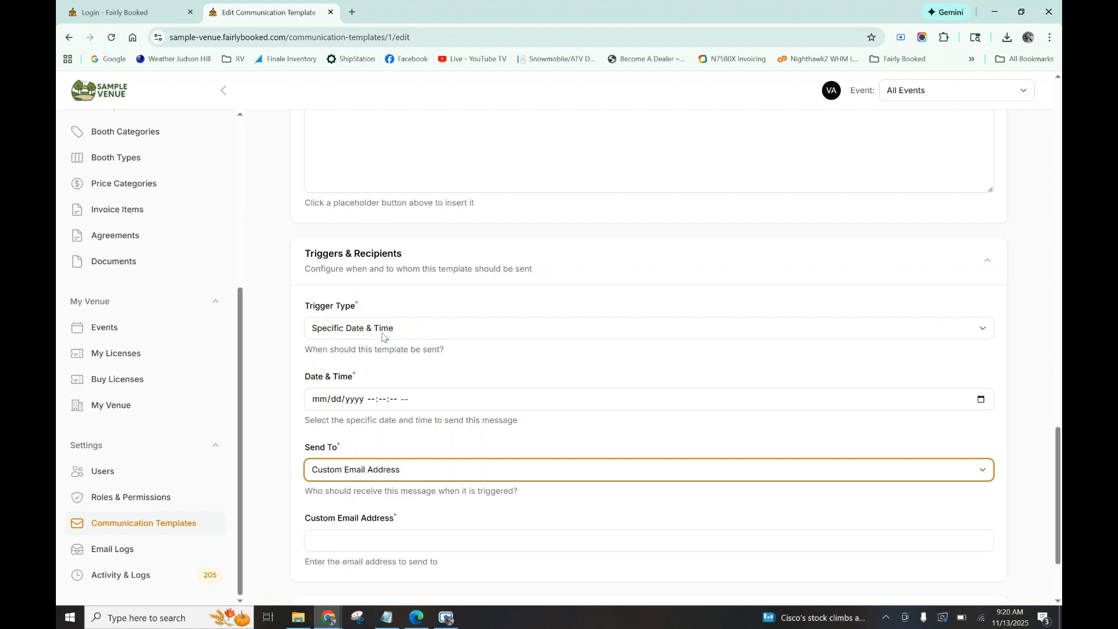
left_click(362, 329)
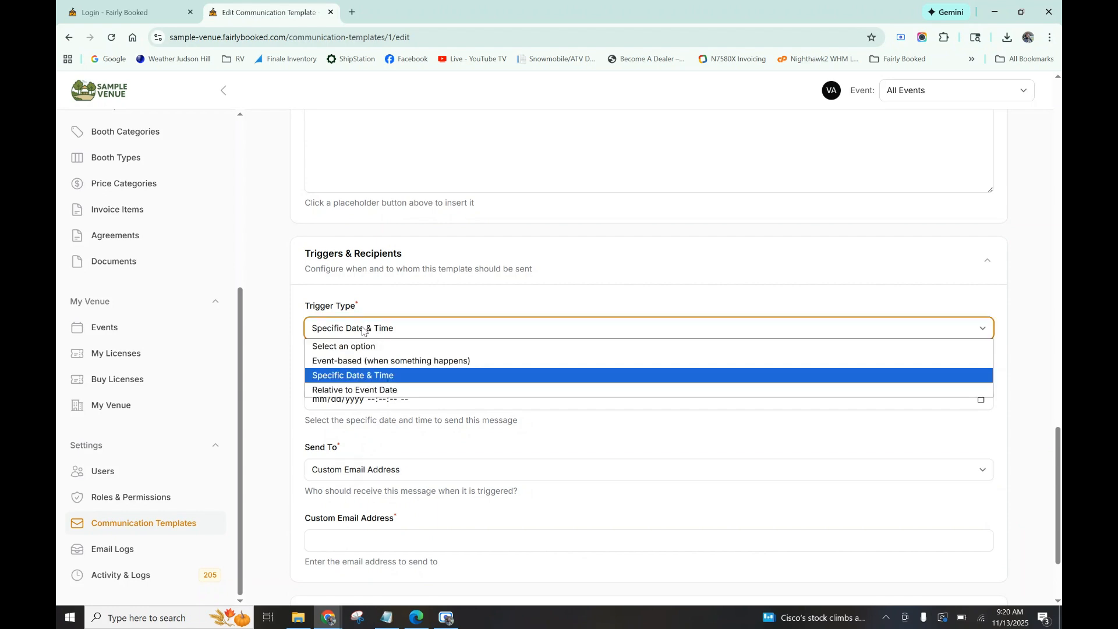
left_click(379, 391)
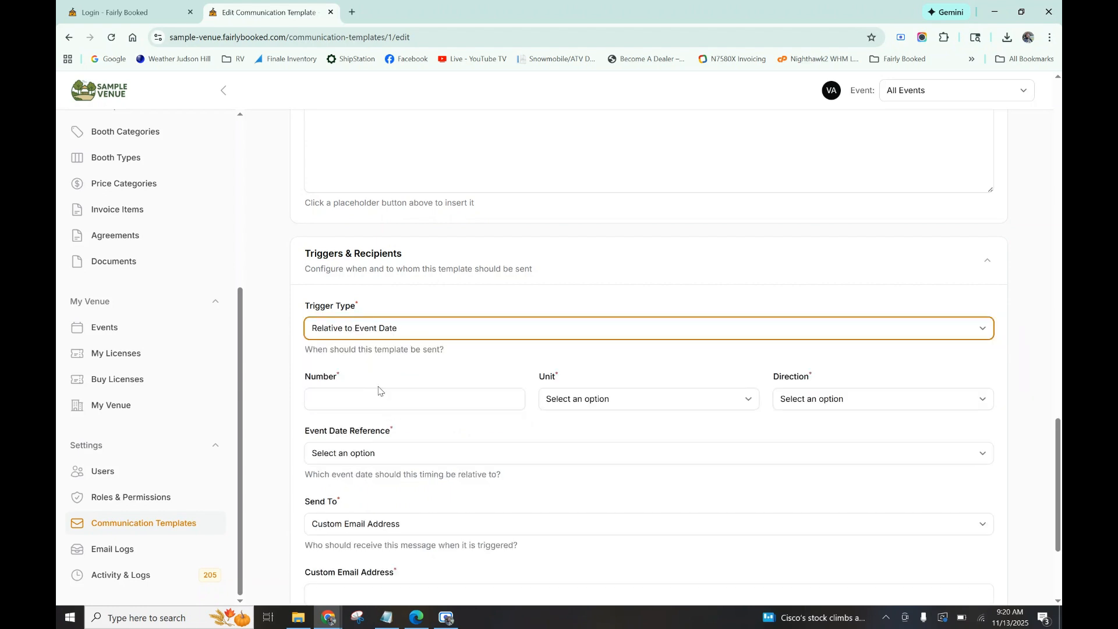
- Set the template's trigger timing to 6 hours before the Event Start Date
left_click(603, 403)
left_click(604, 429)
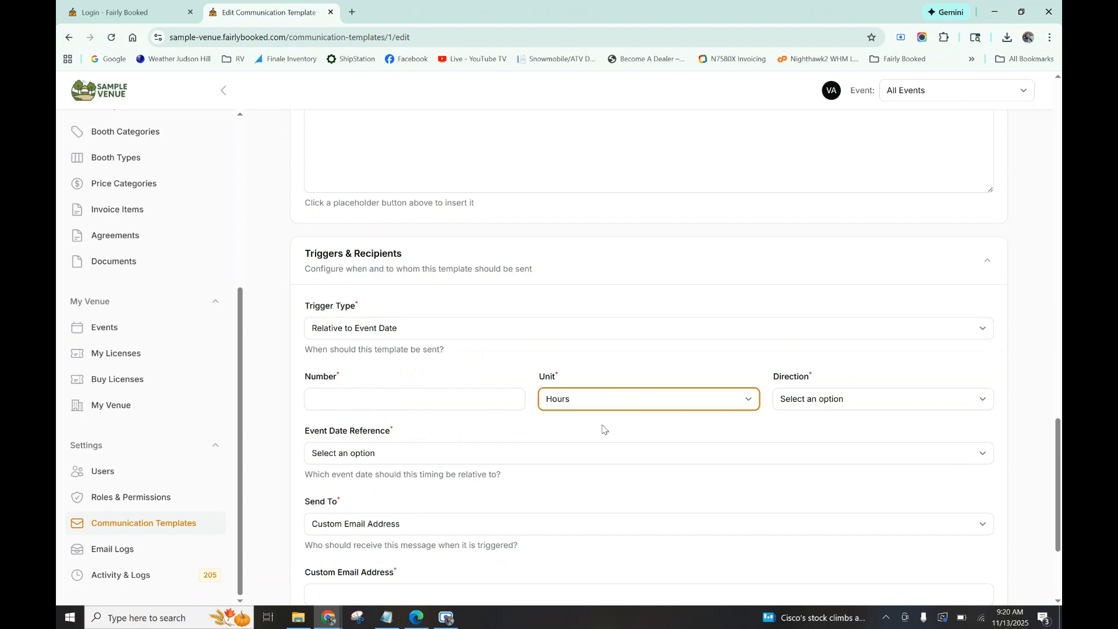
left_click(451, 395)
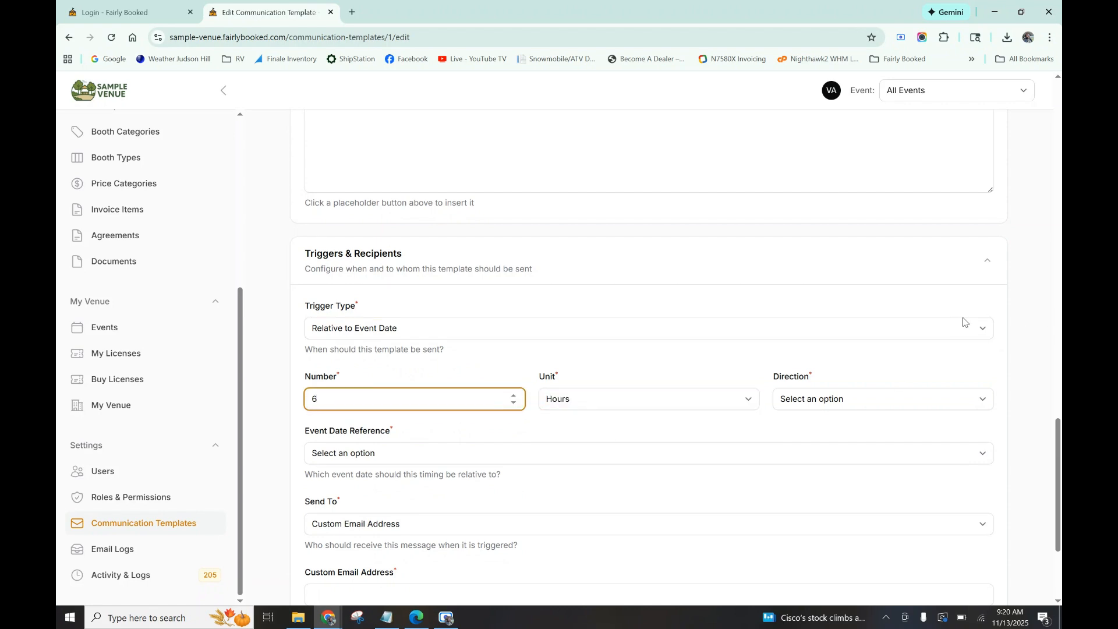
left_click(882, 399)
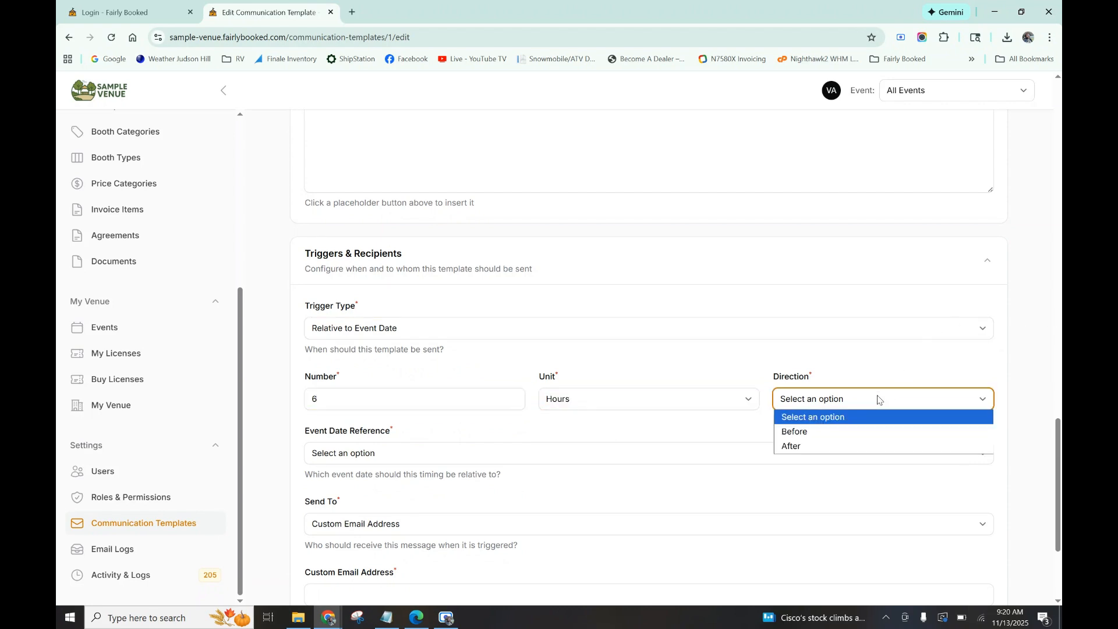
left_click(831, 440)
left_click(526, 452)
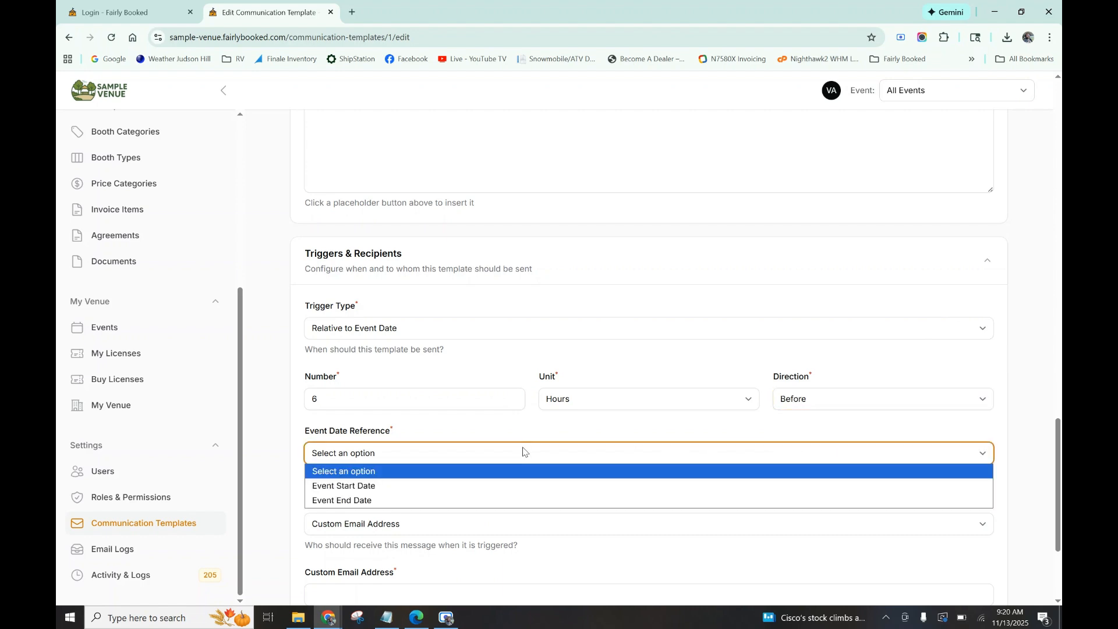
left_click(482, 486)
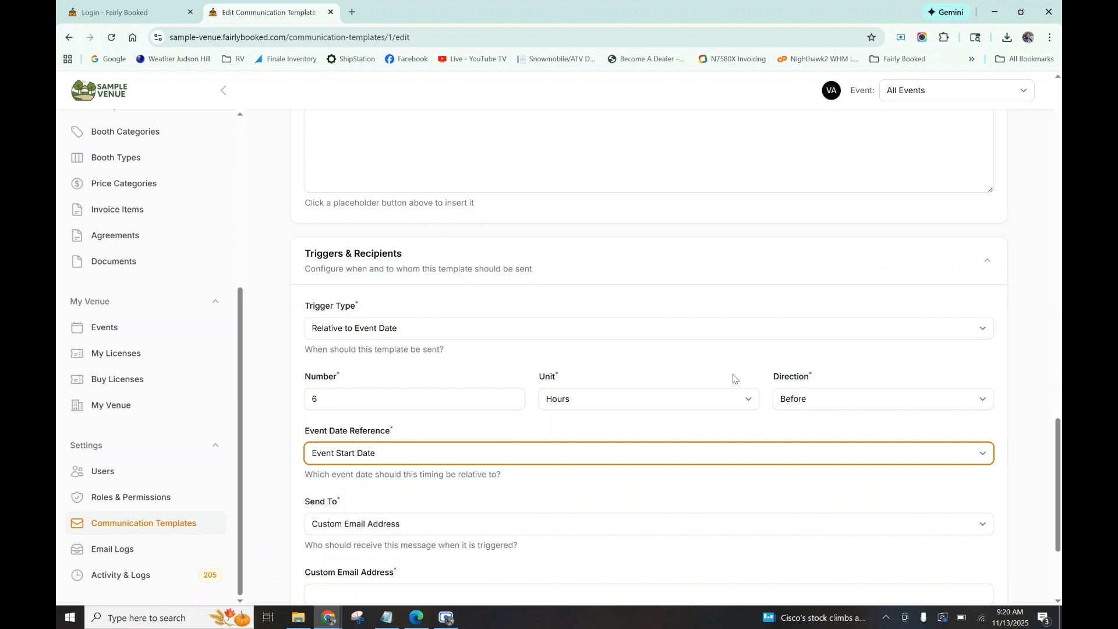
- Set the template's recipient to All Vendor Contacts & Users
scroll(734, 378, "down", 2)
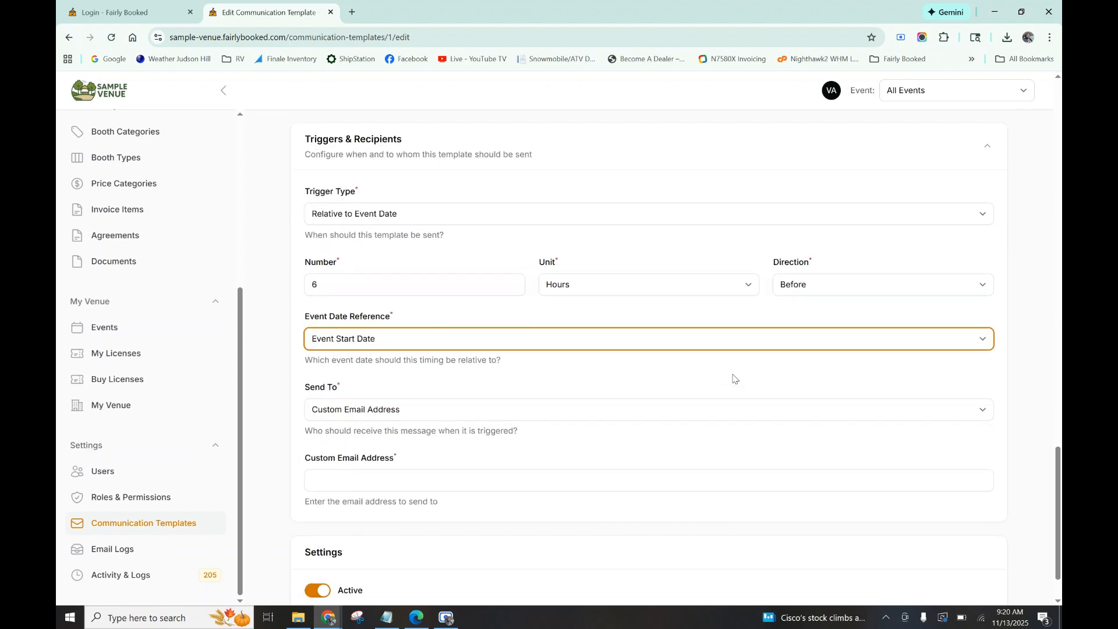
left_click(617, 419)
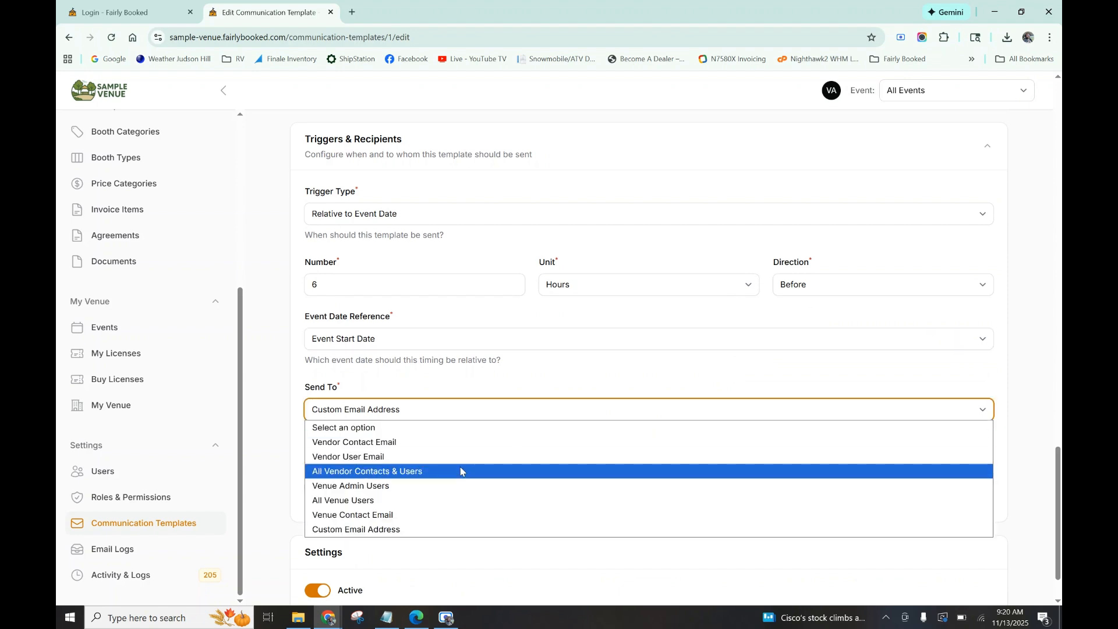
left_click(452, 468)
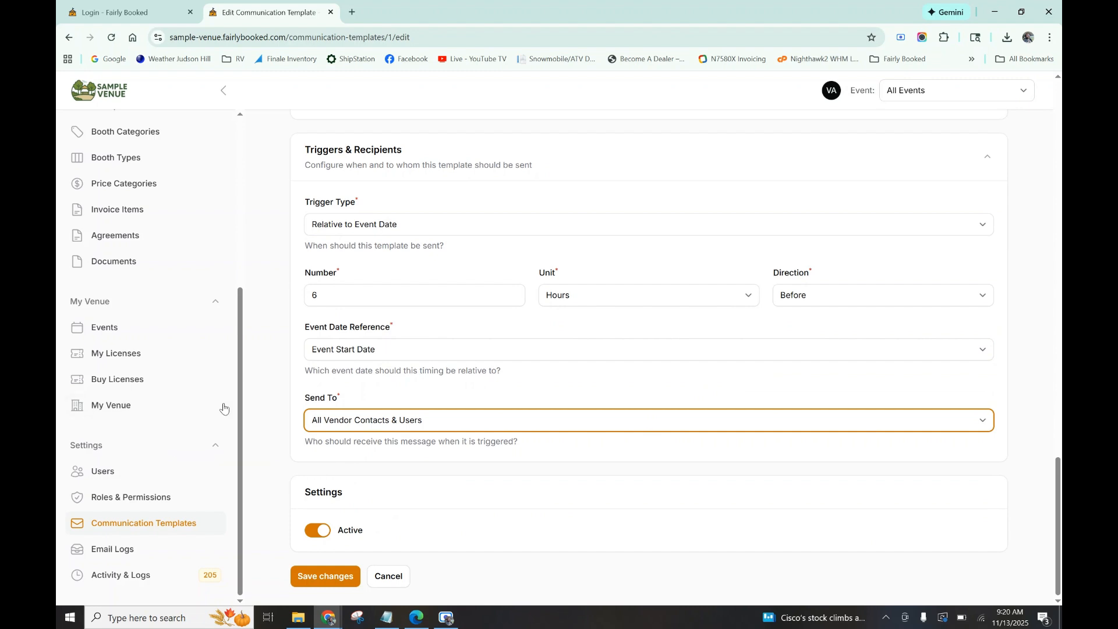
- Open the Test Exists vendor application and look through its business details, event requirements, supporting documents, address and invoice sections
scroll(174, 396, "up", 5)
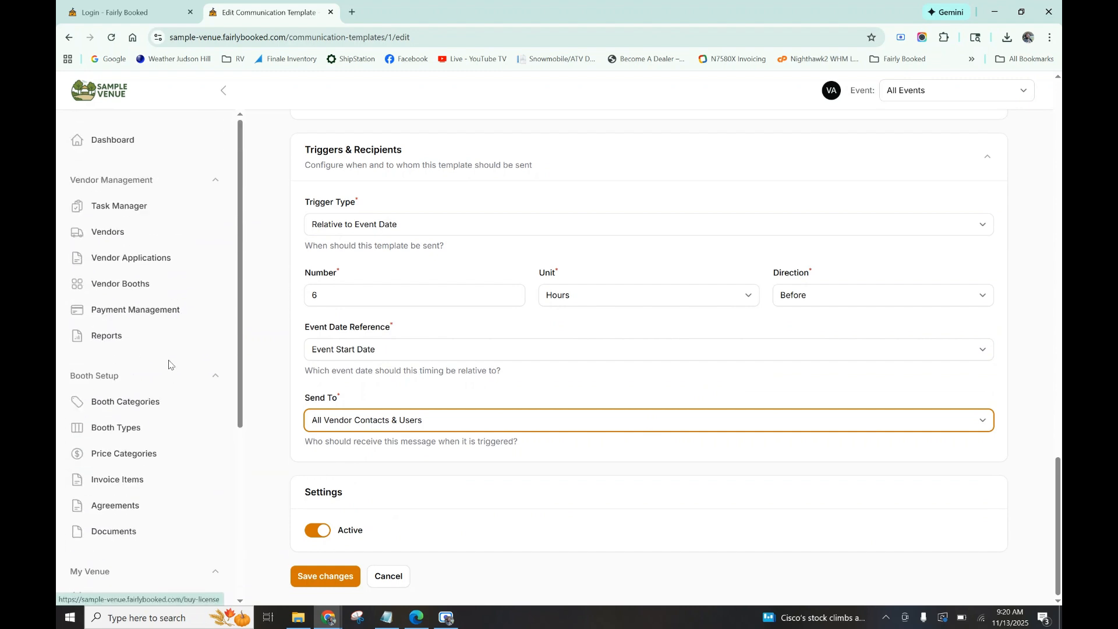
scroll(170, 377, "up", 1)
left_click(119, 261)
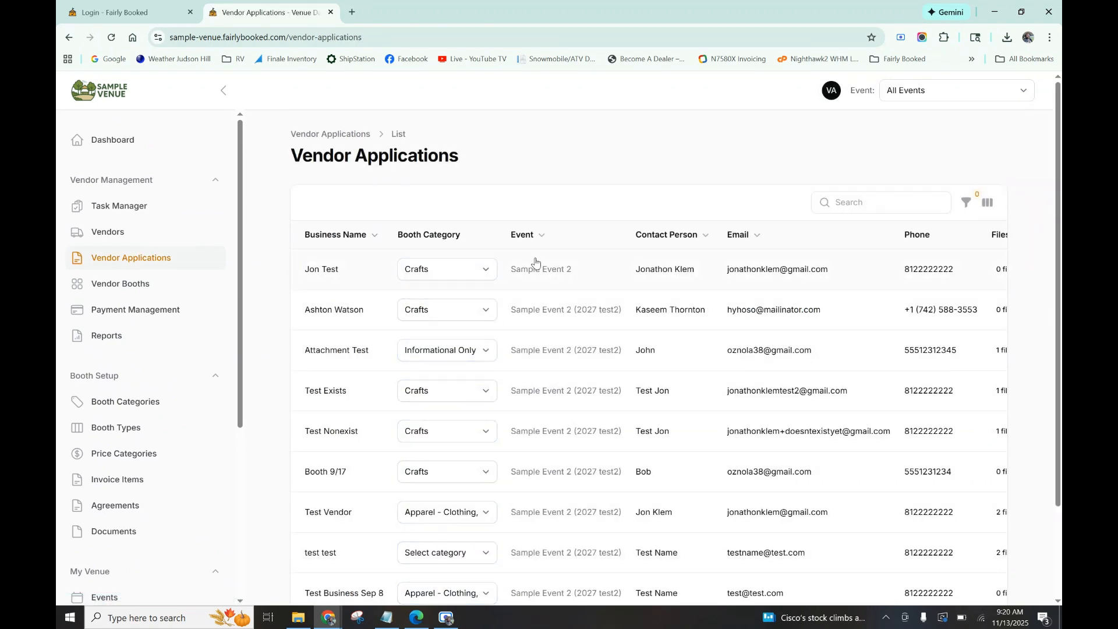
left_click(552, 394)
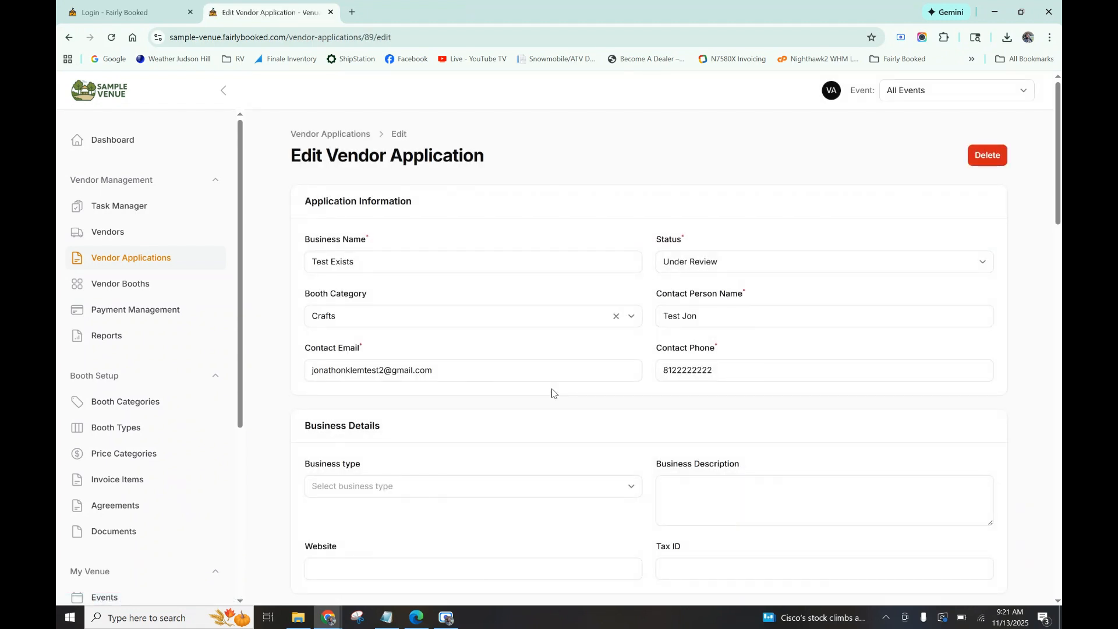
scroll(552, 394, "down", 4)
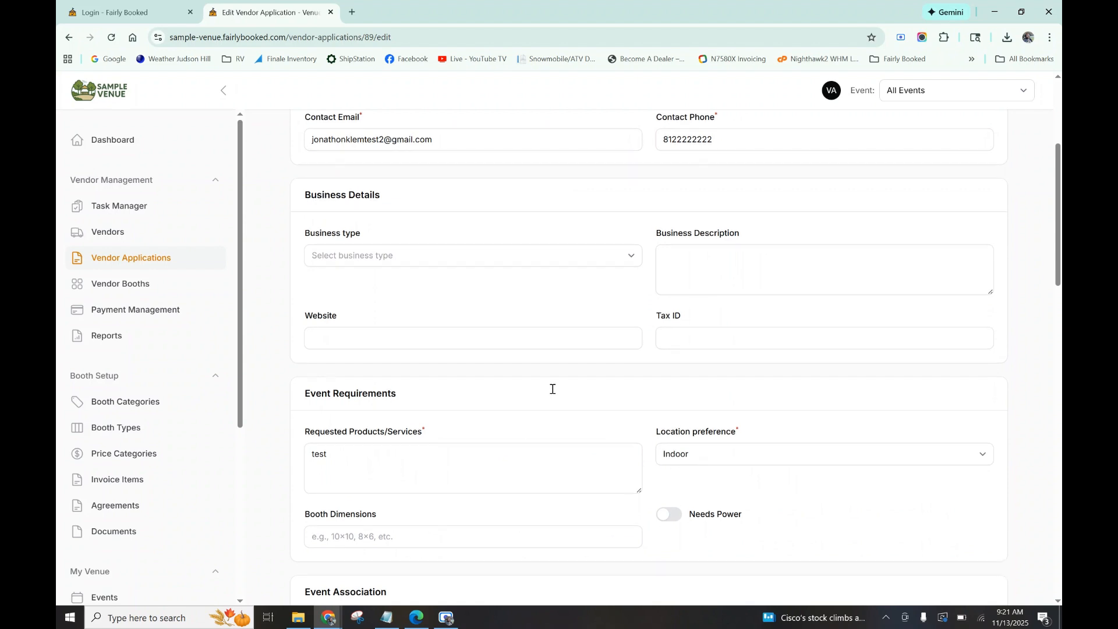
scroll(553, 389, "down", 6)
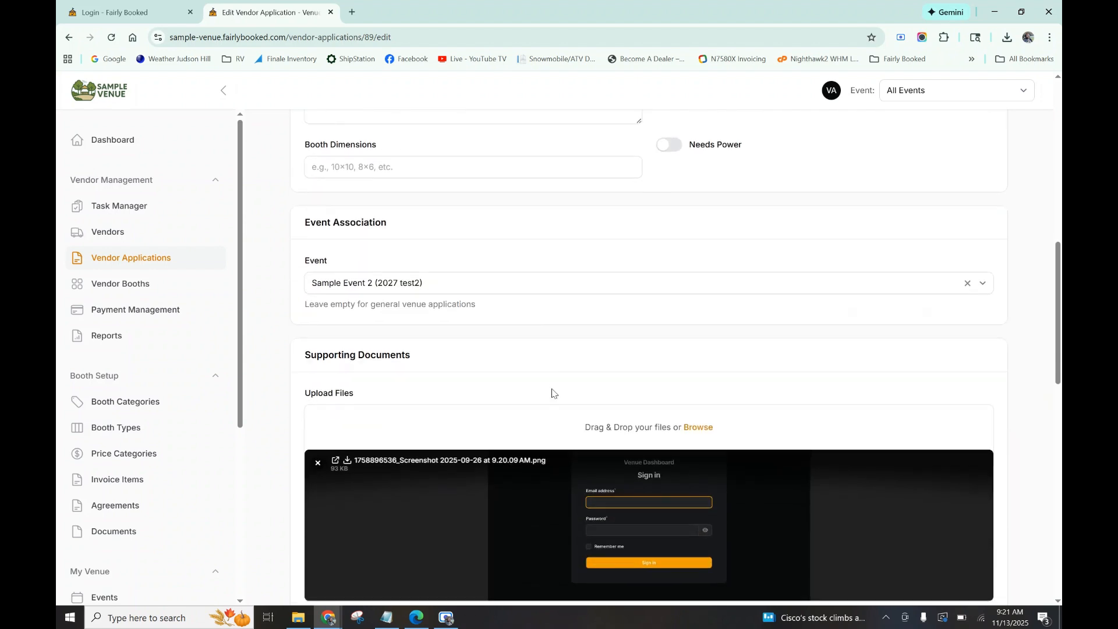
scroll(552, 393, "down", 2)
scroll(553, 389, "down", 7)
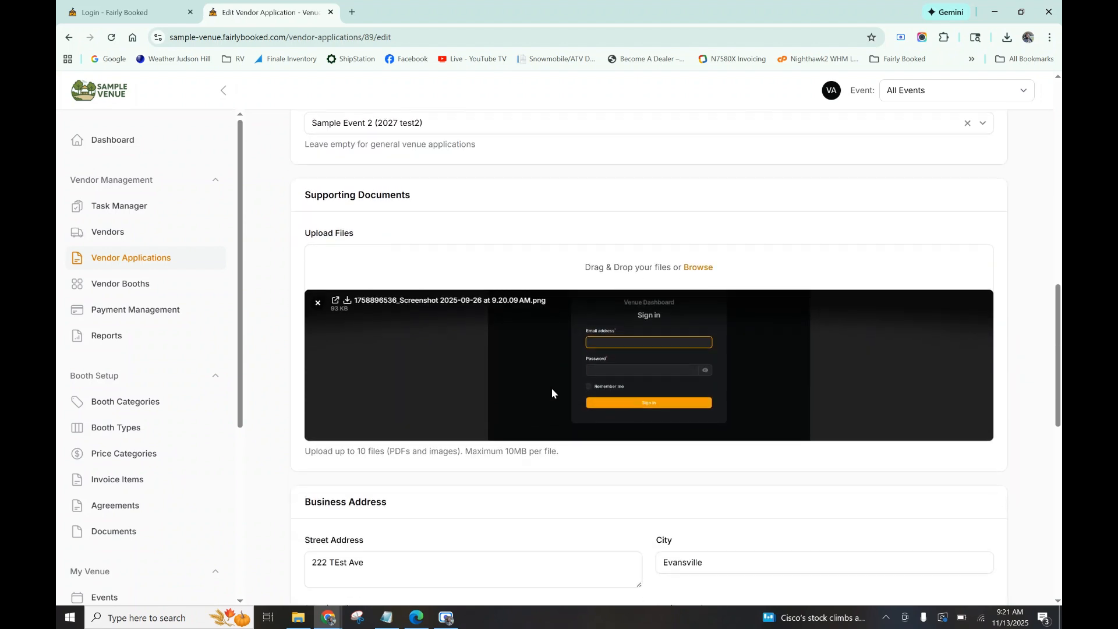
scroll(552, 393, "down", 5)
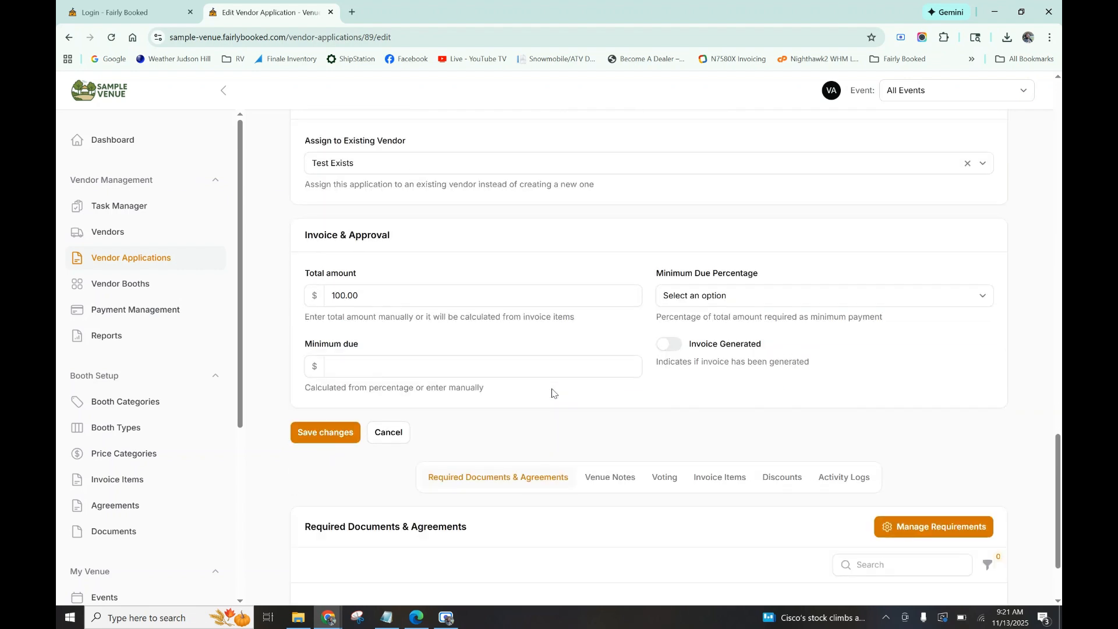
scroll(553, 393, "down", 1)
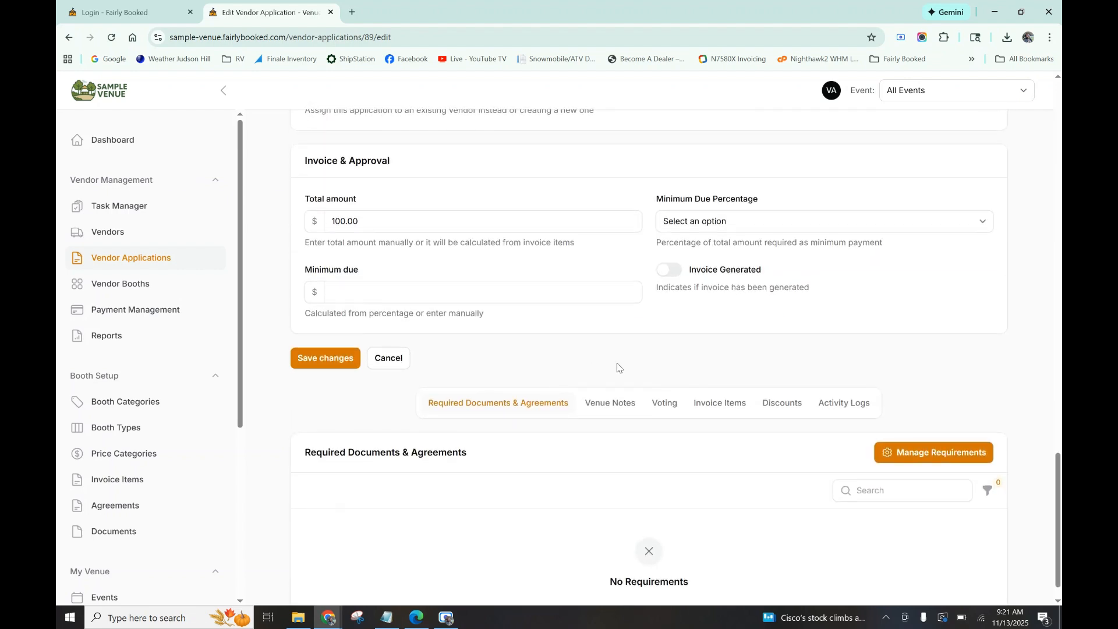
- Cast a Reject (X) vote on the vendor application with the comment "Have too many"
left_click(663, 407)
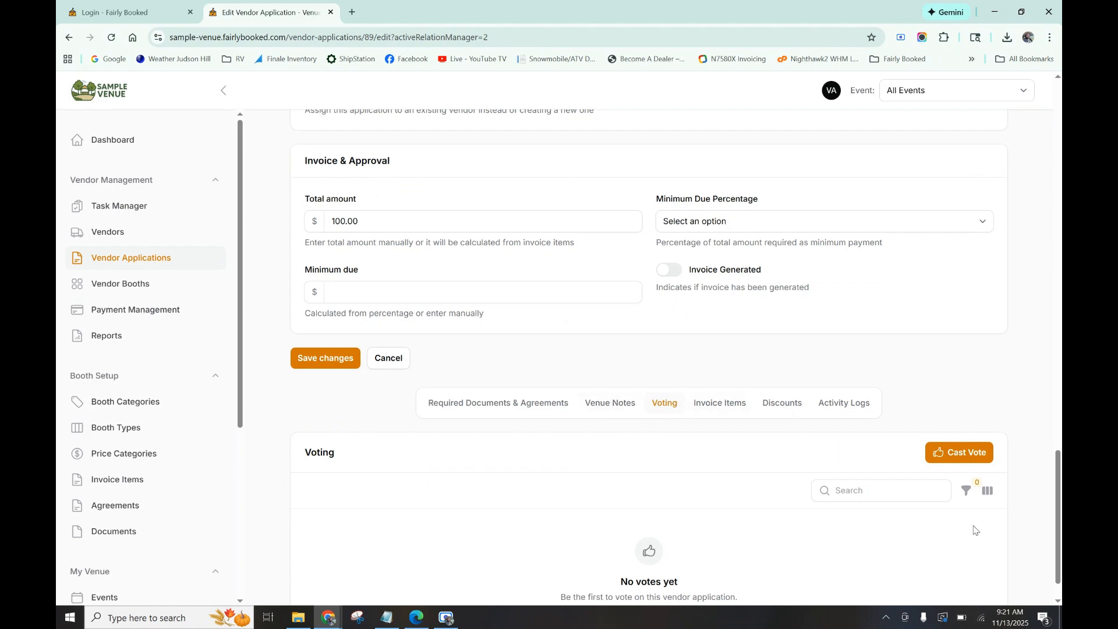
left_click(957, 452)
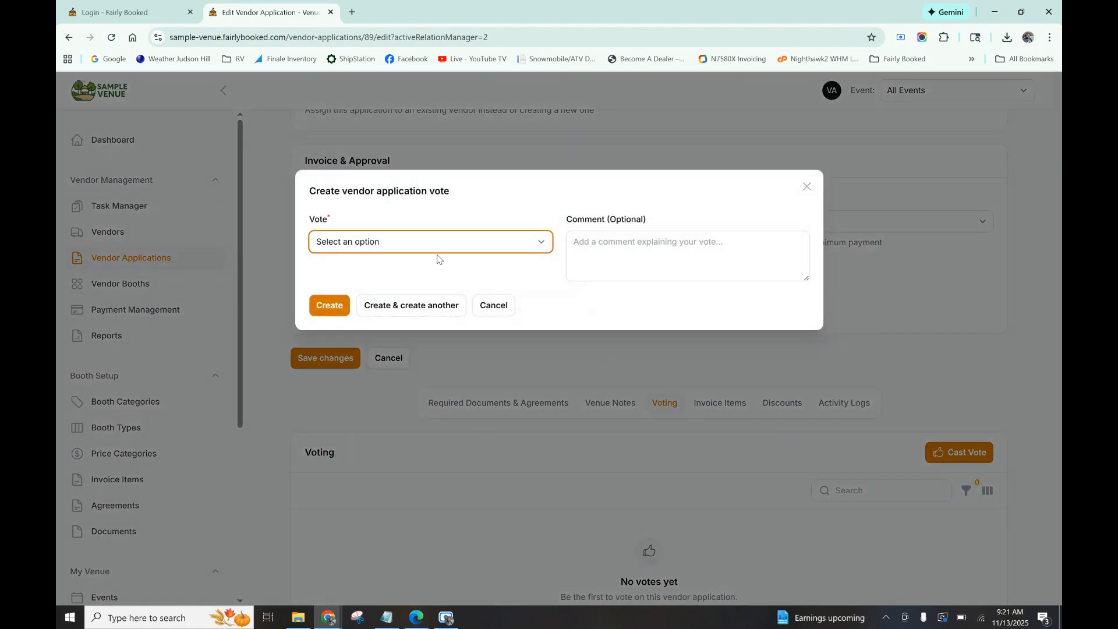
left_click(414, 243)
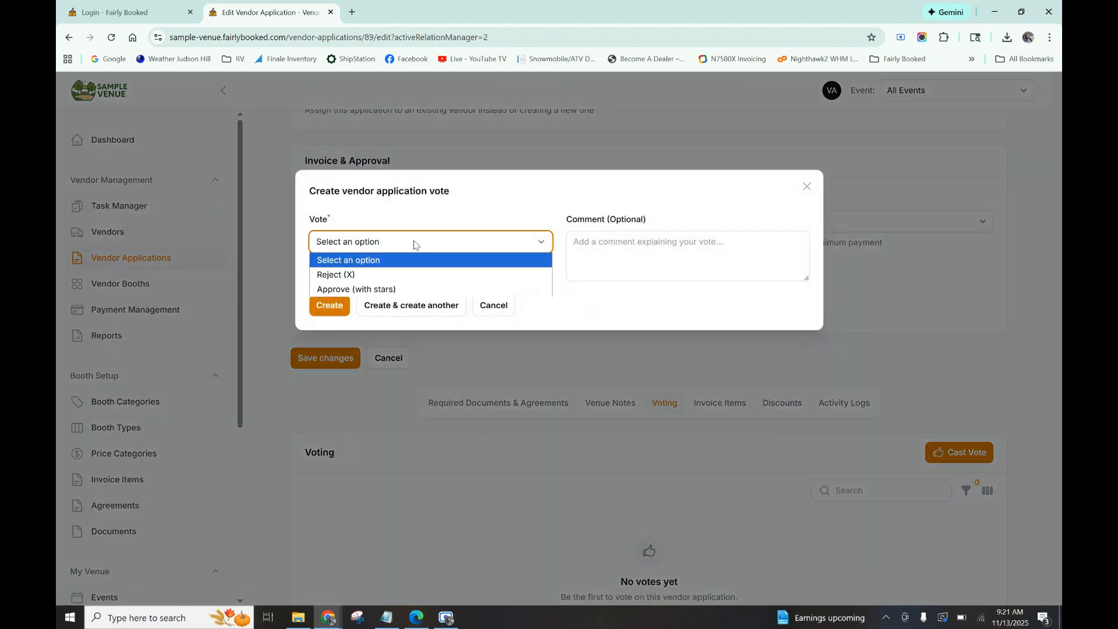
left_click(403, 280)
left_click(648, 243)
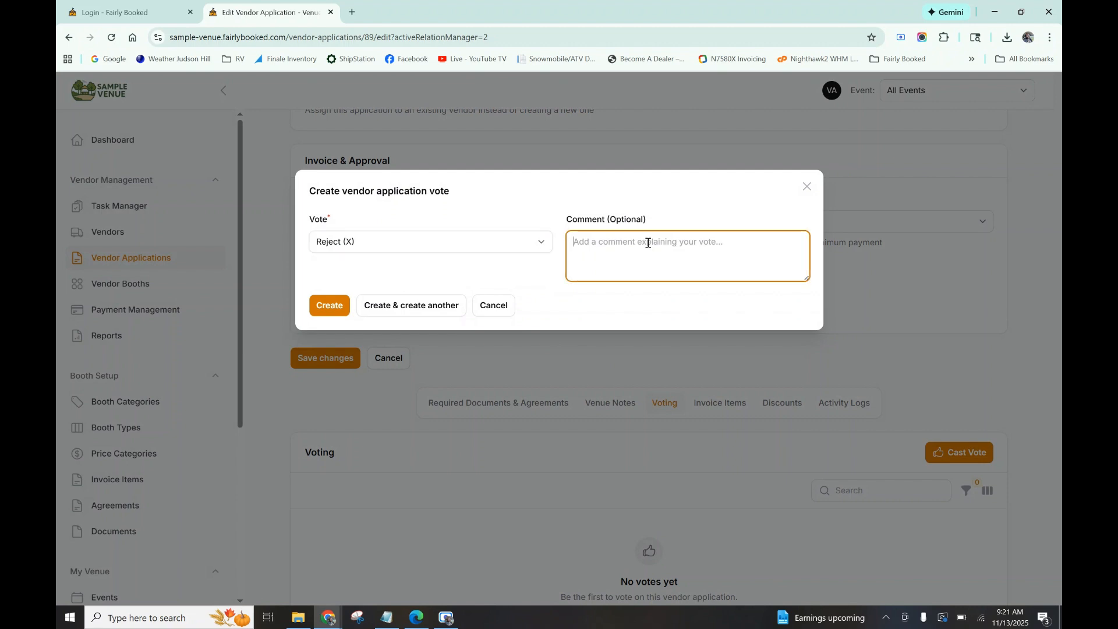
type("Have too many")
left_click(322, 307)
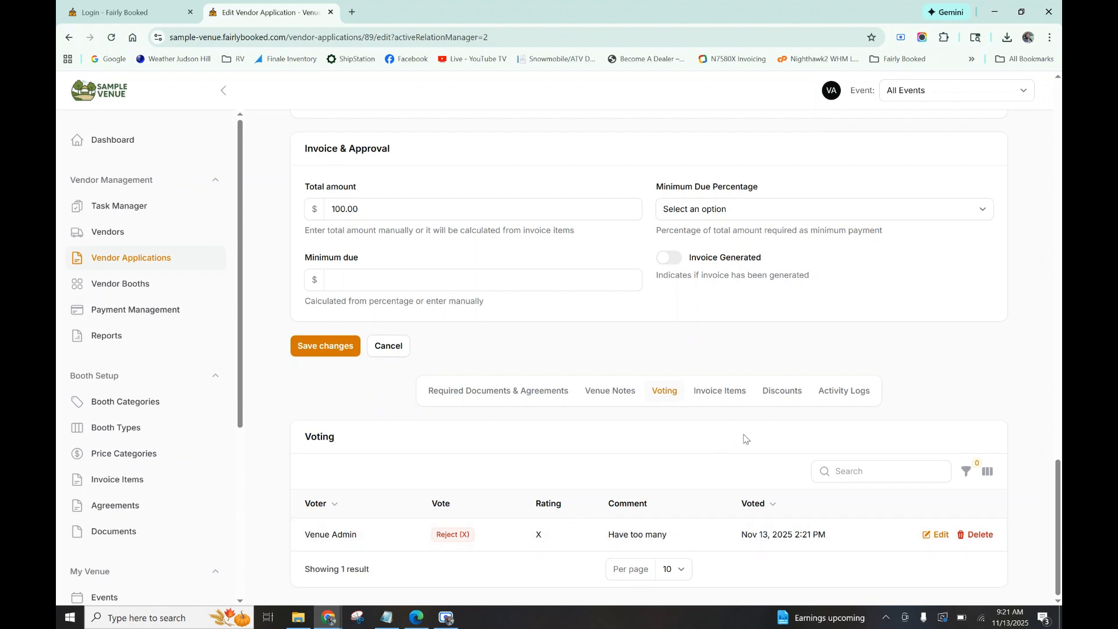
- Review the application's invoice items and examine the Add Item form with Booth Type as the item type
left_click(705, 402)
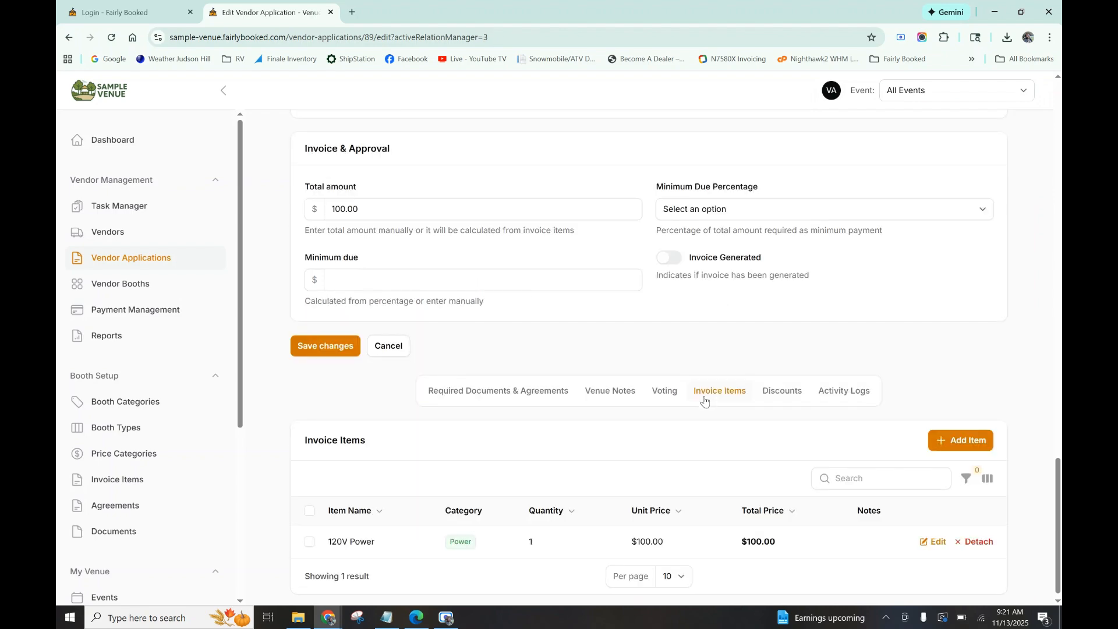
scroll(630, 324, "up", 10)
scroll(631, 324, "down", 7)
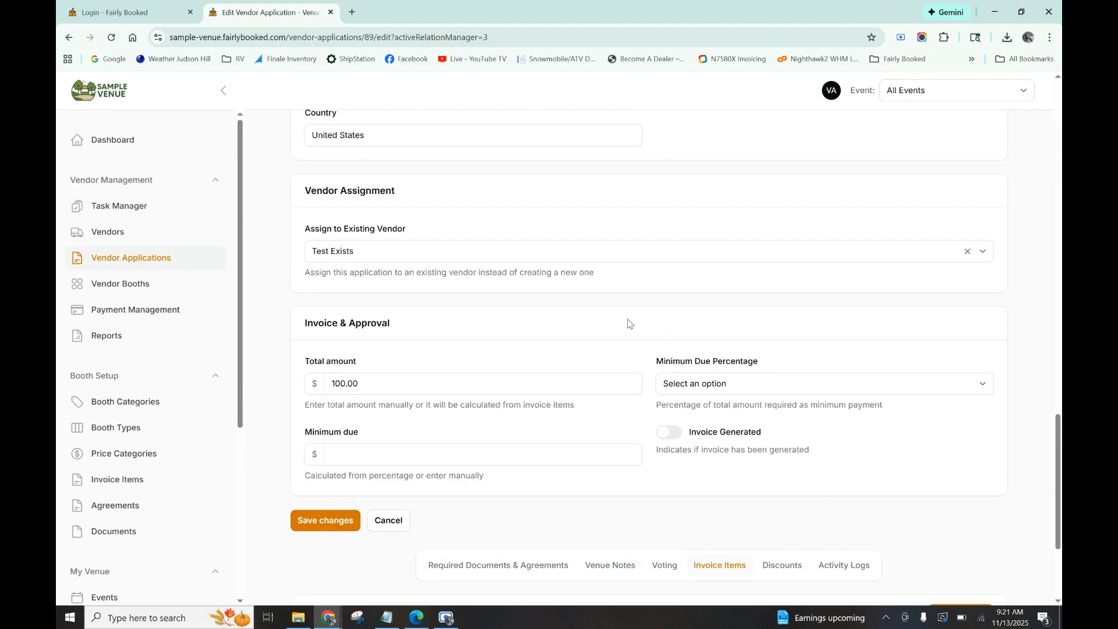
scroll(628, 323, "down", 3)
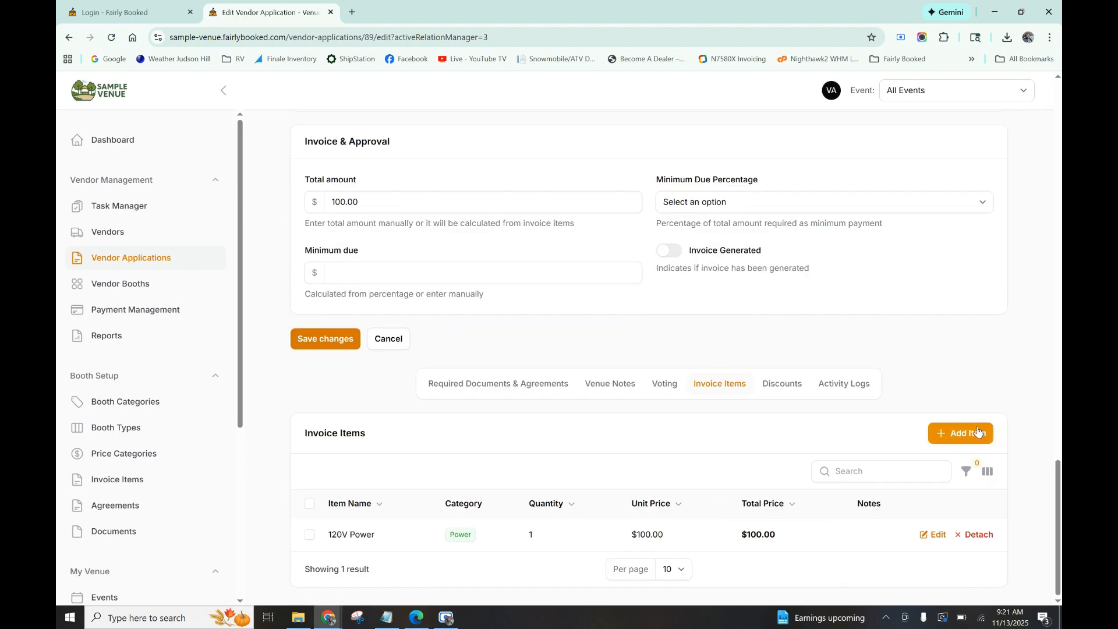
left_click(978, 431)
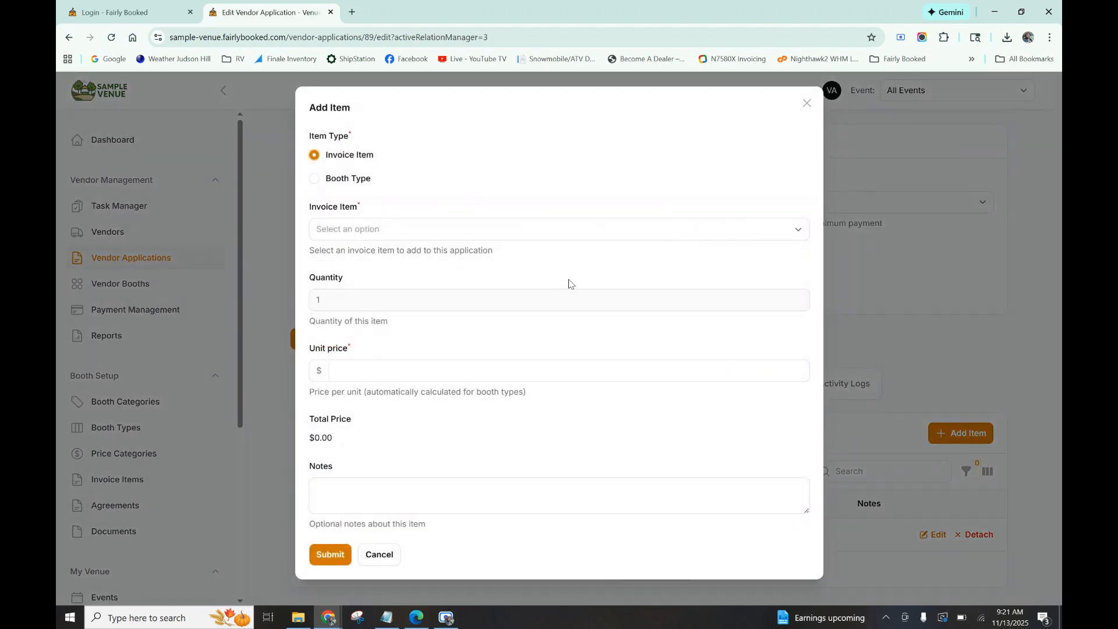
left_click(339, 178)
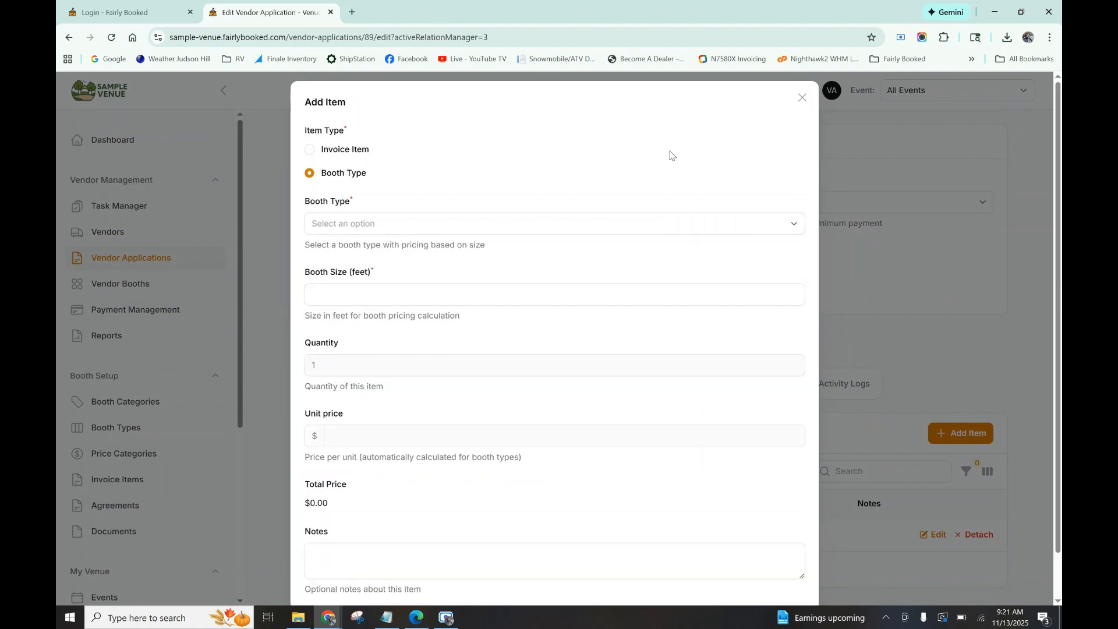
left_click(802, 98)
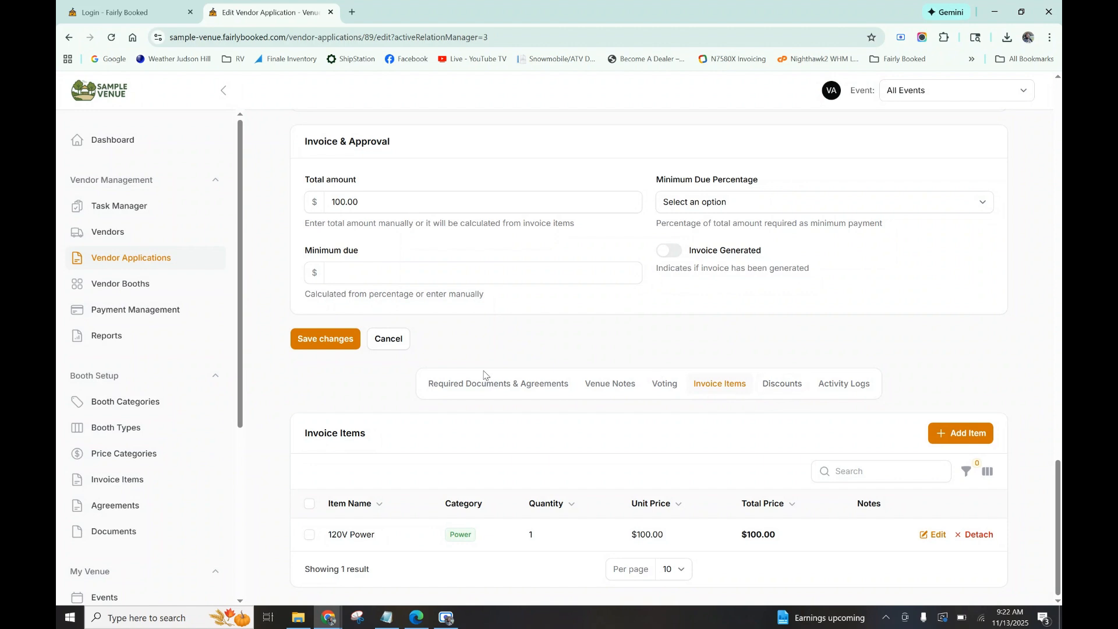
- Look over the vendors list and open the Verify Hold Harmless 2026 task pending approval from the task manager
left_click(113, 232)
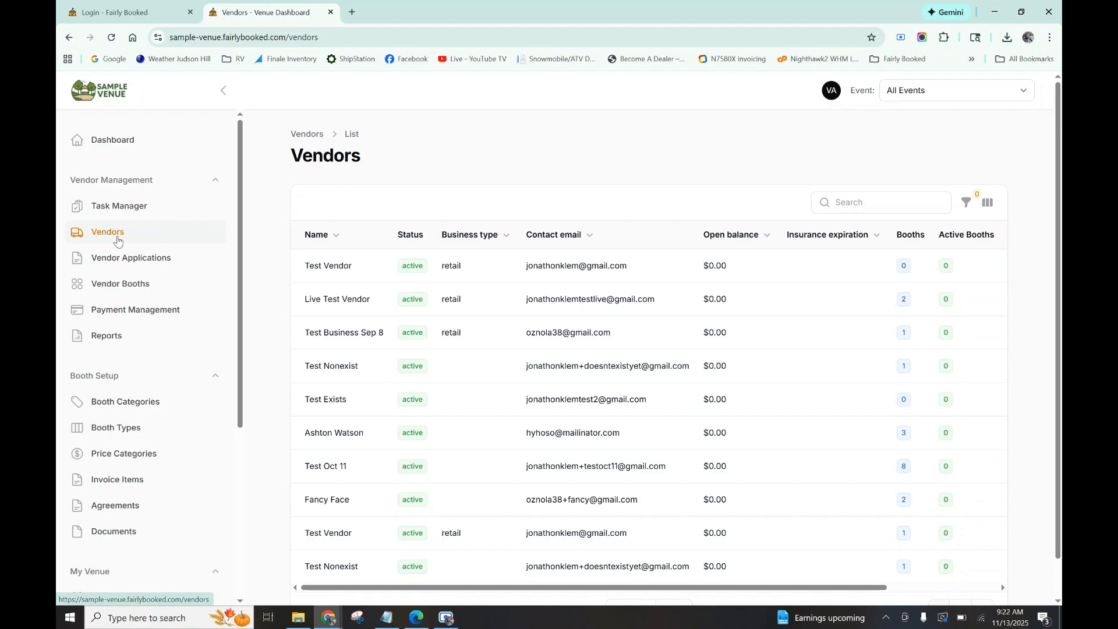
left_click(155, 211)
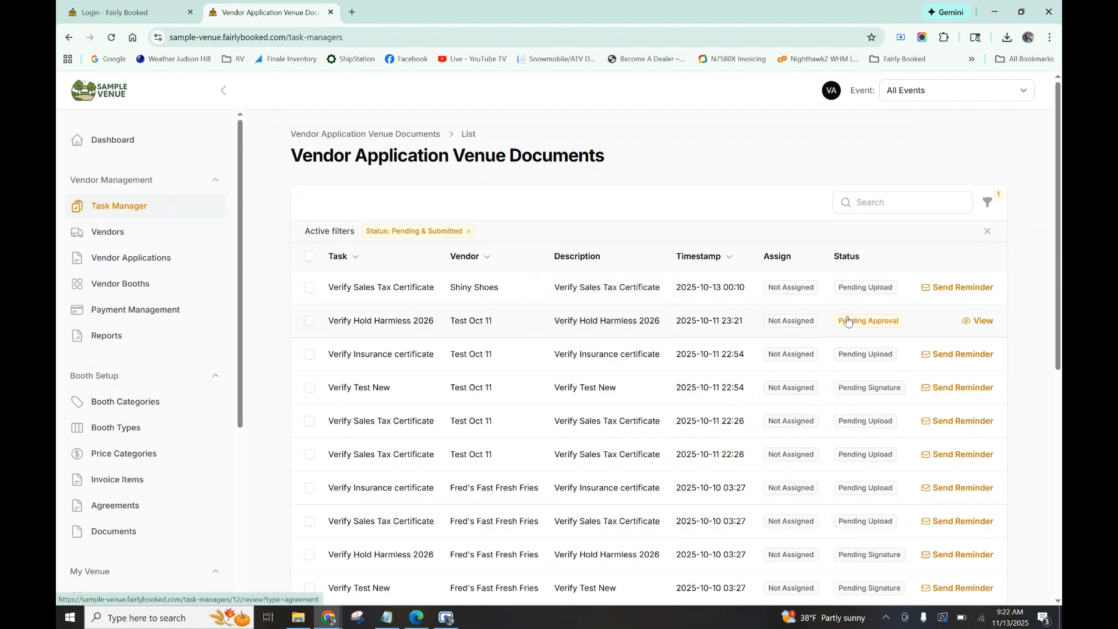
left_click(976, 321)
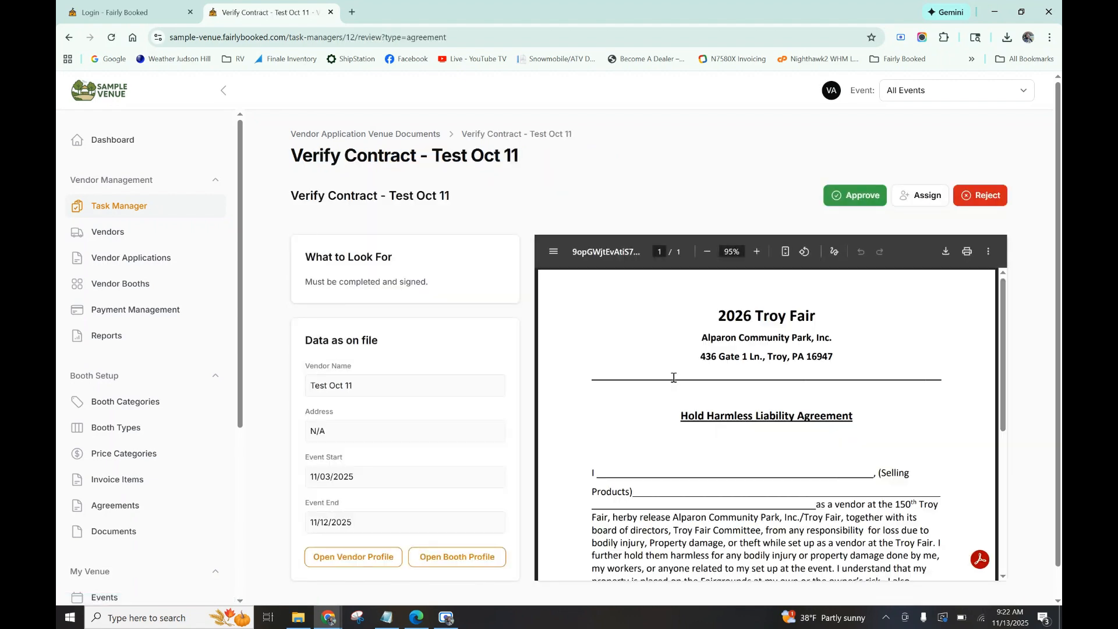
- Read through the submitted Hold Harmless Liability Agreement and check the form for assigning its review task to a user
scroll(673, 377, "down", 5)
scroll(674, 377, "up", 4)
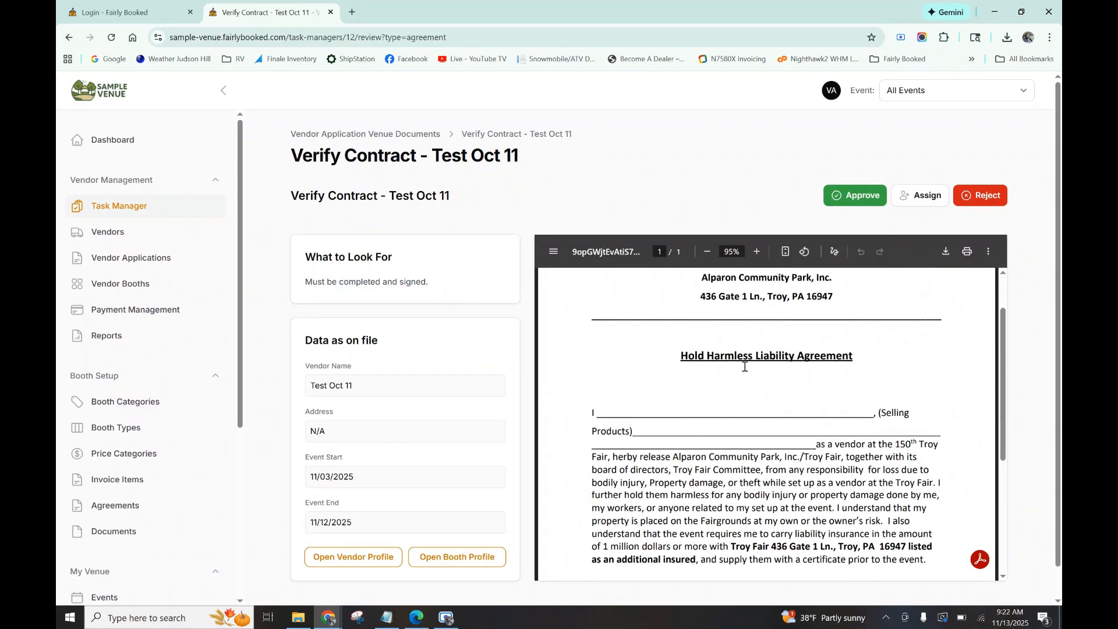
scroll(744, 367, "up", 1)
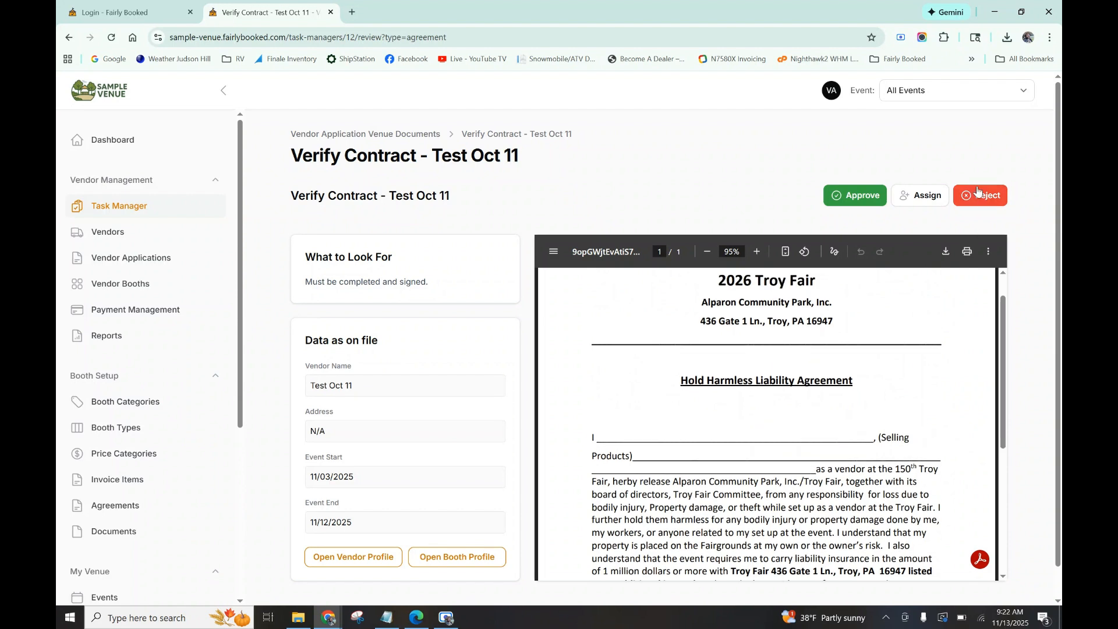
scroll(782, 444, "down", 1)
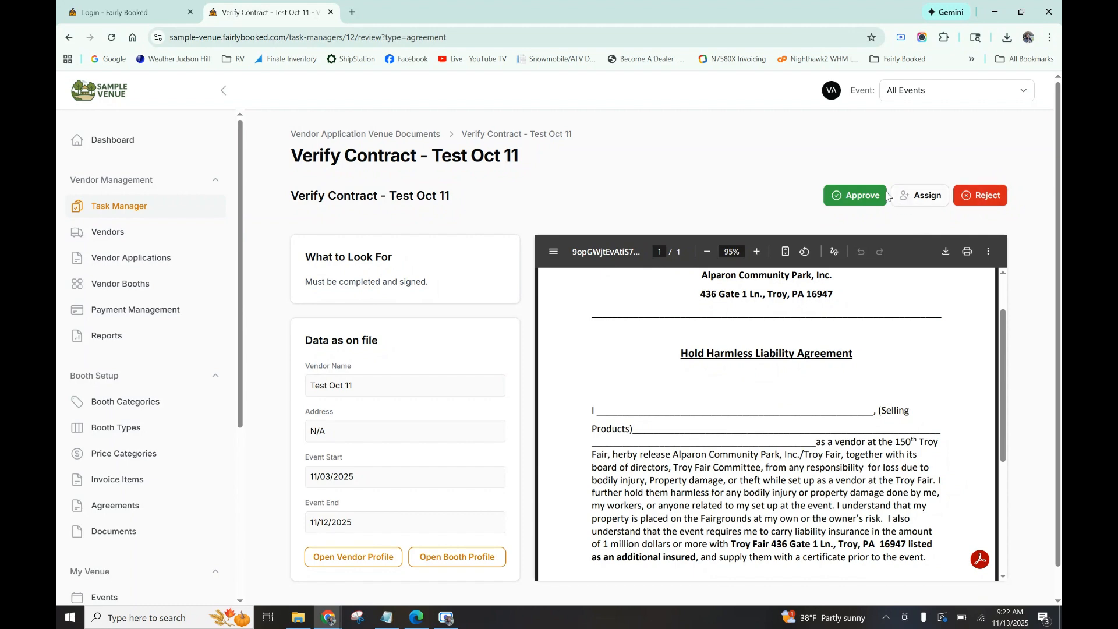
left_click(935, 200)
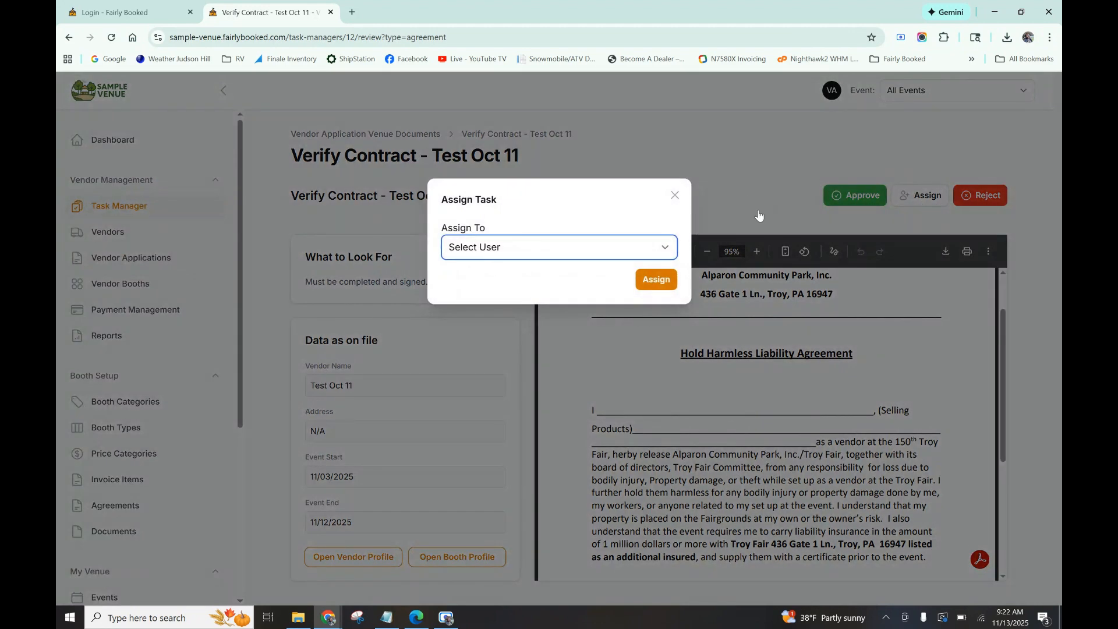
left_click(676, 195)
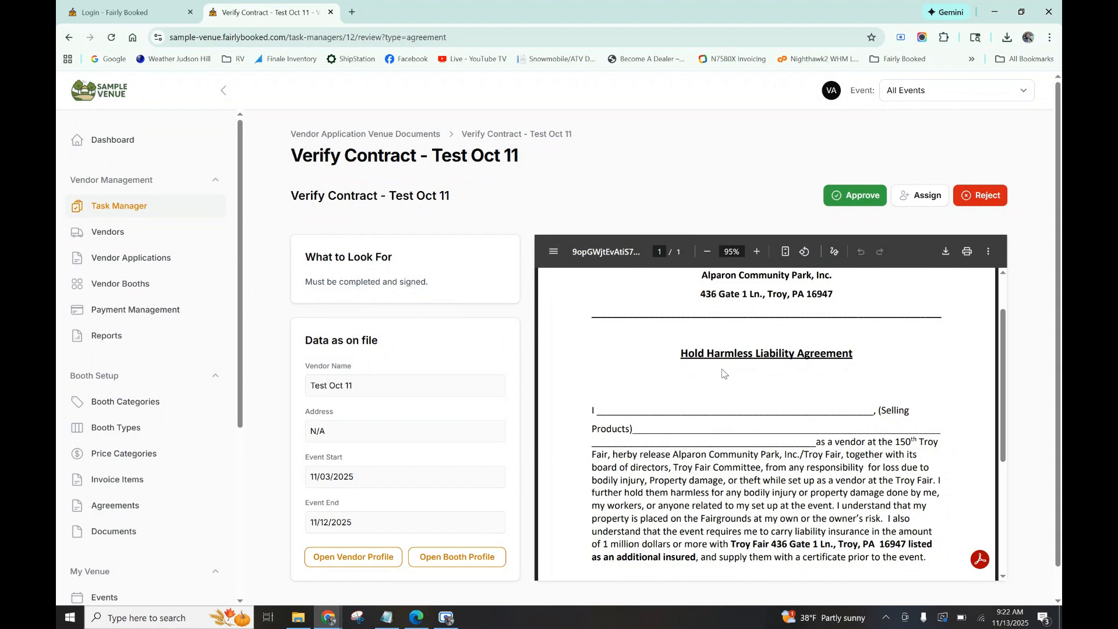
- Read through the Test Oct 11 Hold Harmless Liability Agreement down to the signature and date lines
scroll(716, 363, "down", 1)
scroll(647, 362, "down", 3)
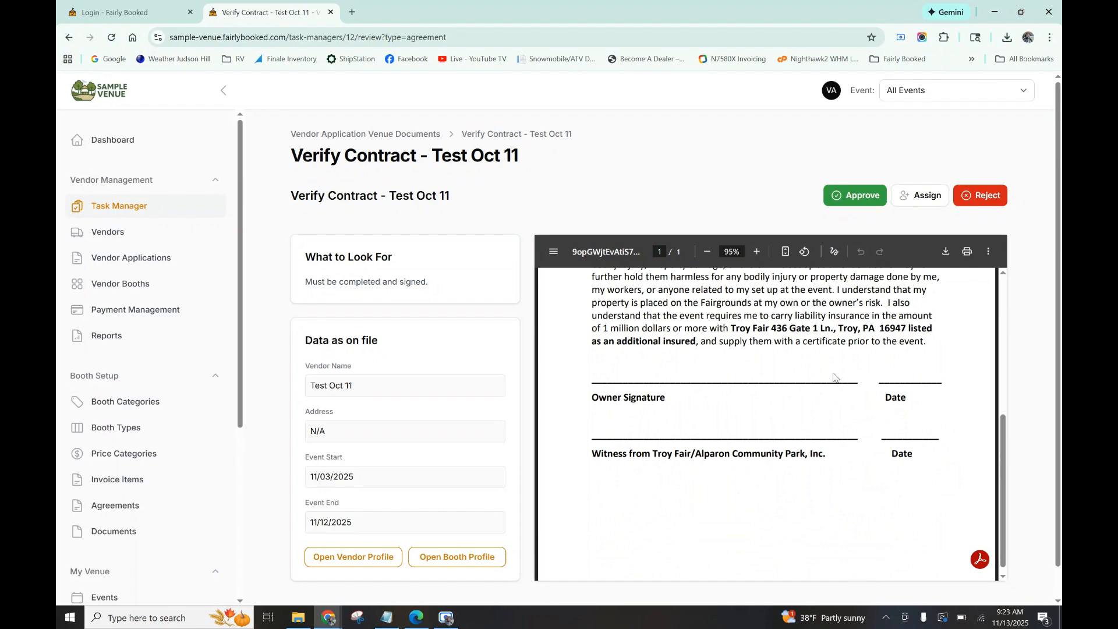
scroll(798, 379, "up", 5)
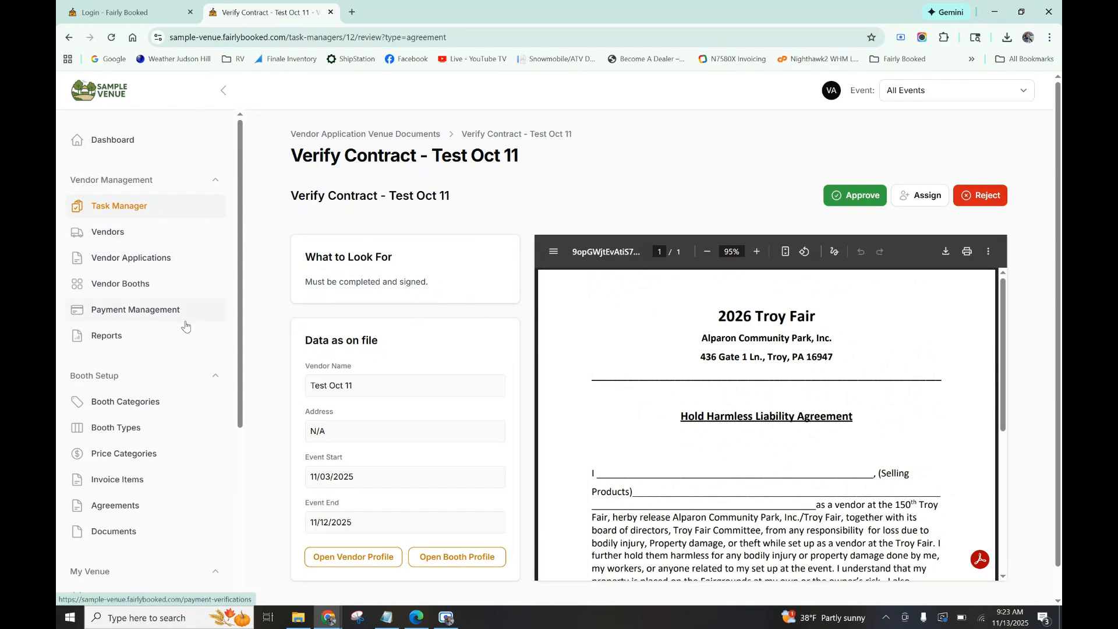
- Look over the vendor payments listed in Payment Management
left_click(161, 321)
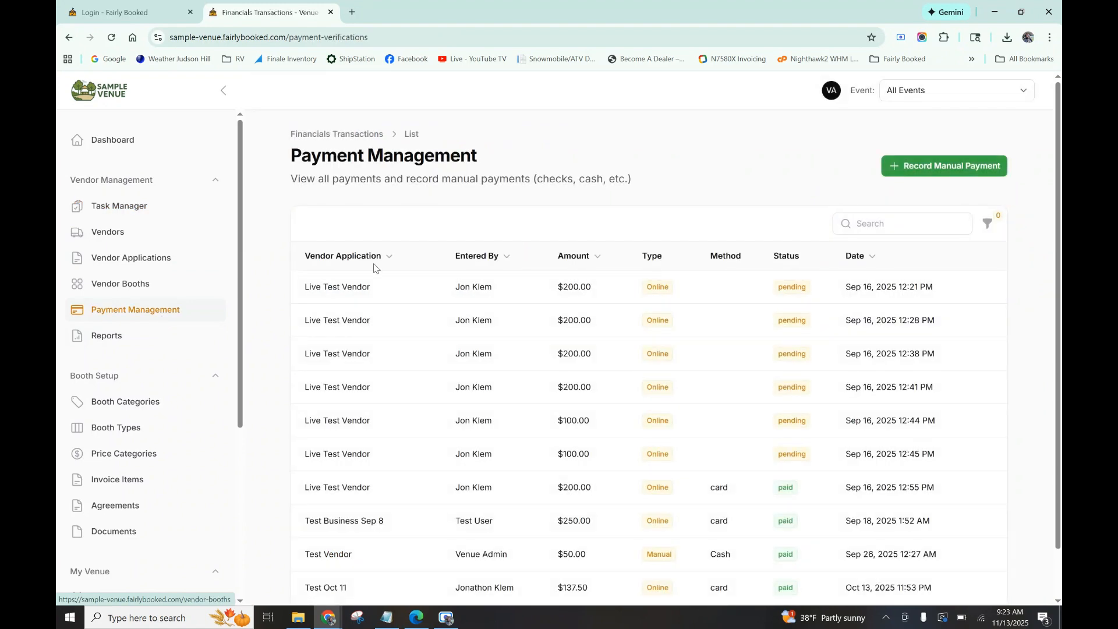
scroll(360, 414, "down", 1)
scroll(361, 415, "up", 1)
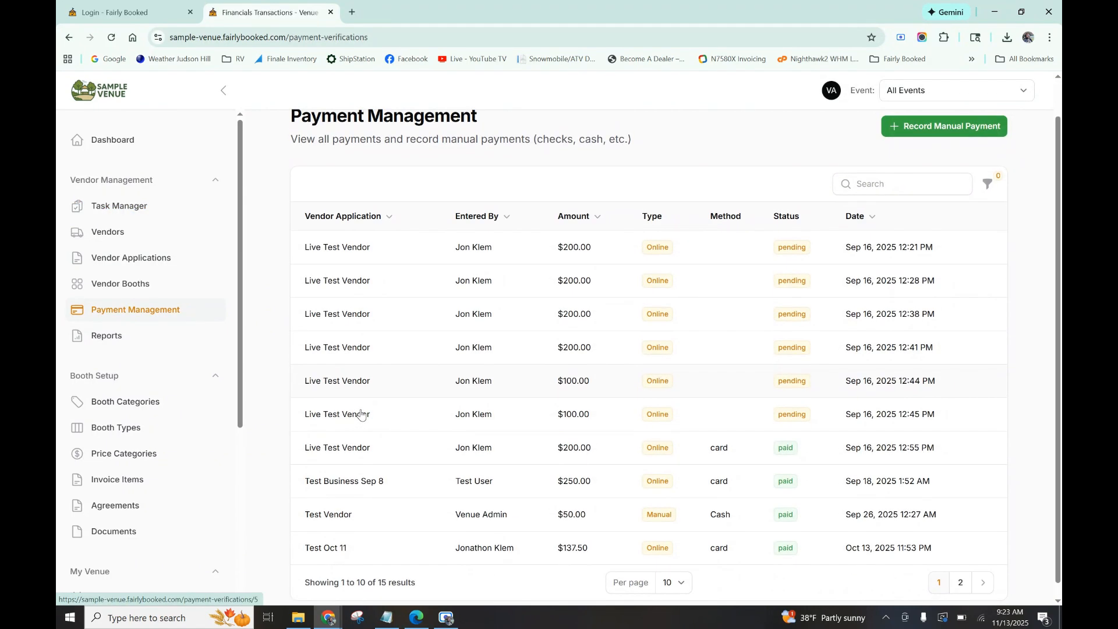
- Generate a Vendor Booth Report for Sample Event 2 (2027 test2) with the payment filter at All Vendors
left_click(124, 338)
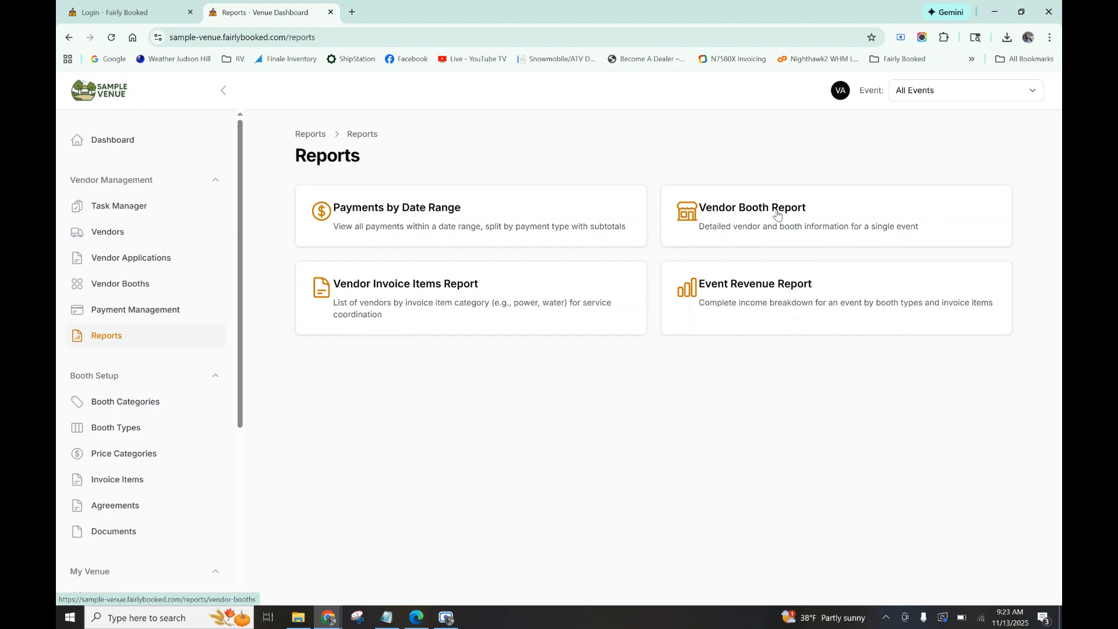
left_click(741, 208)
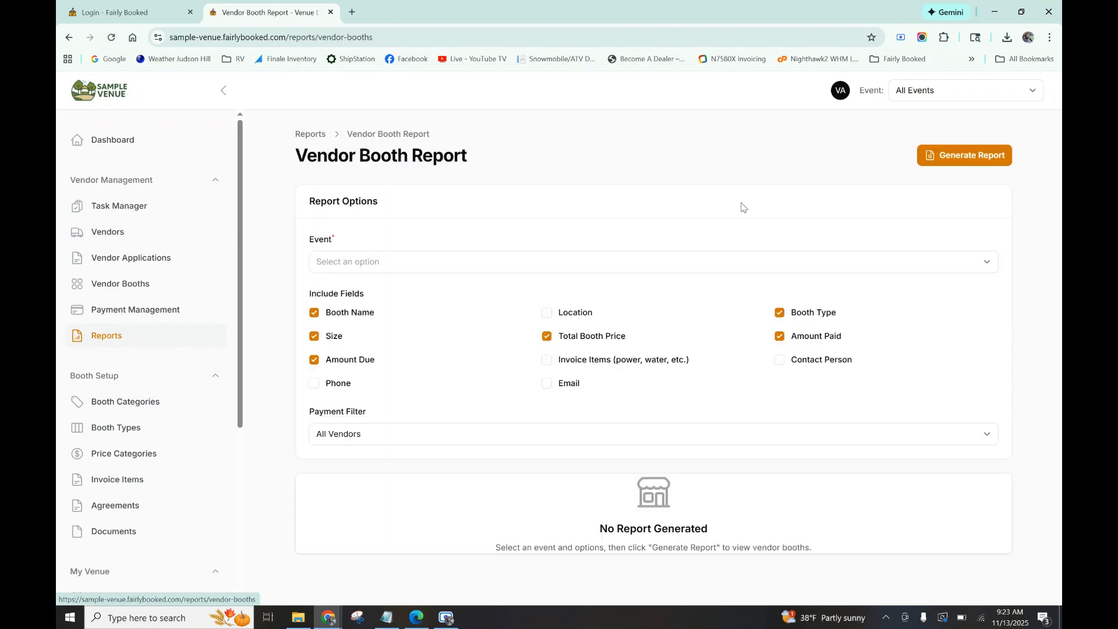
left_click(523, 274)
scroll(481, 412, "down", 3)
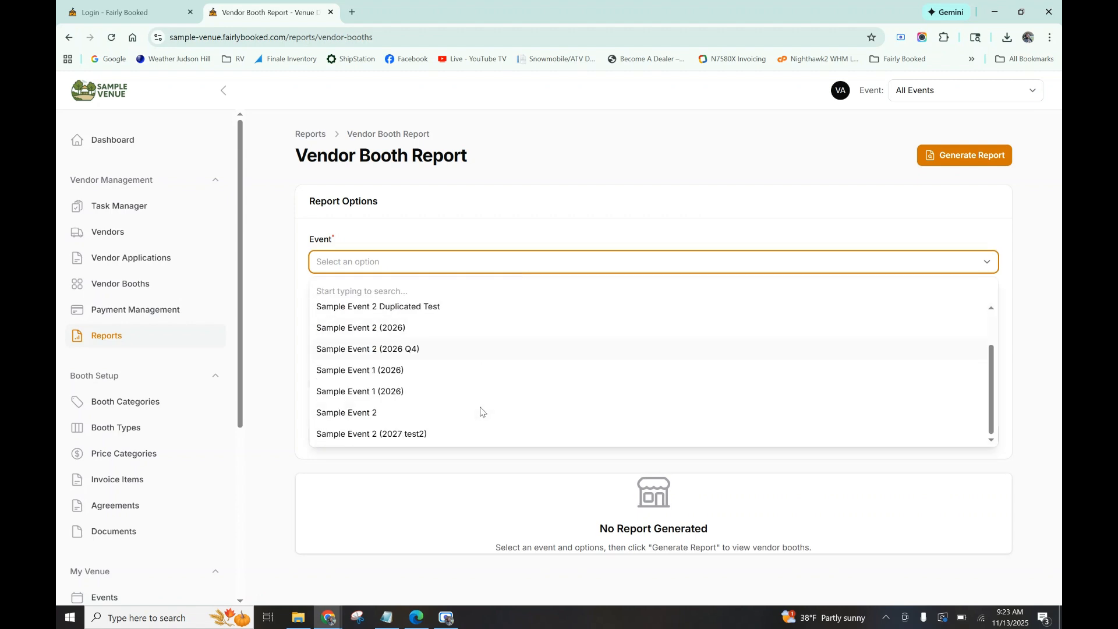
left_click(466, 435)
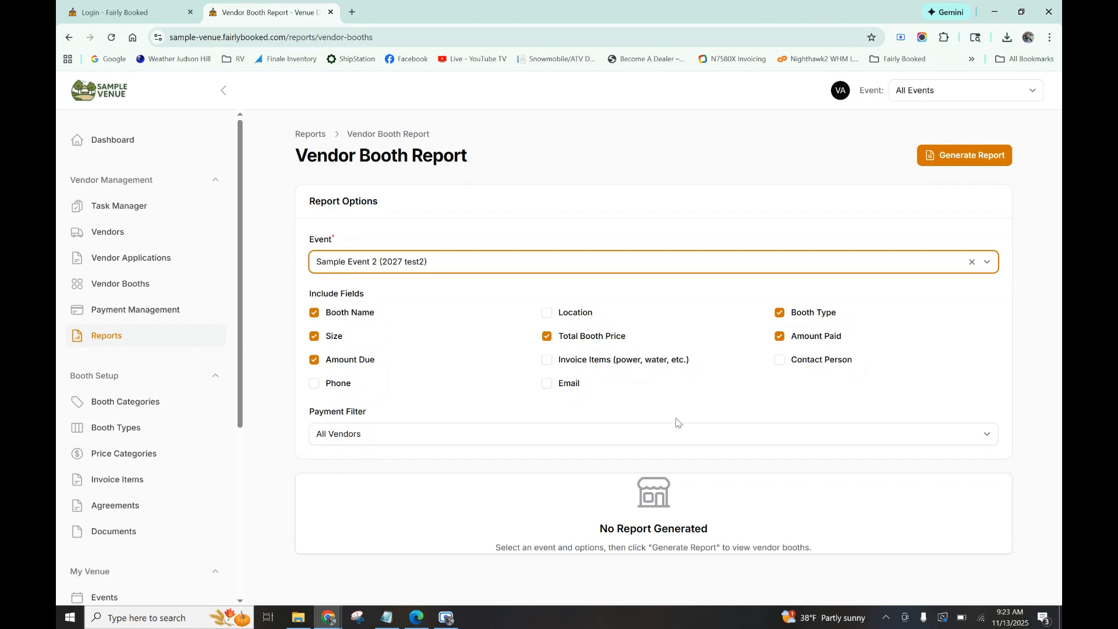
left_click(566, 437)
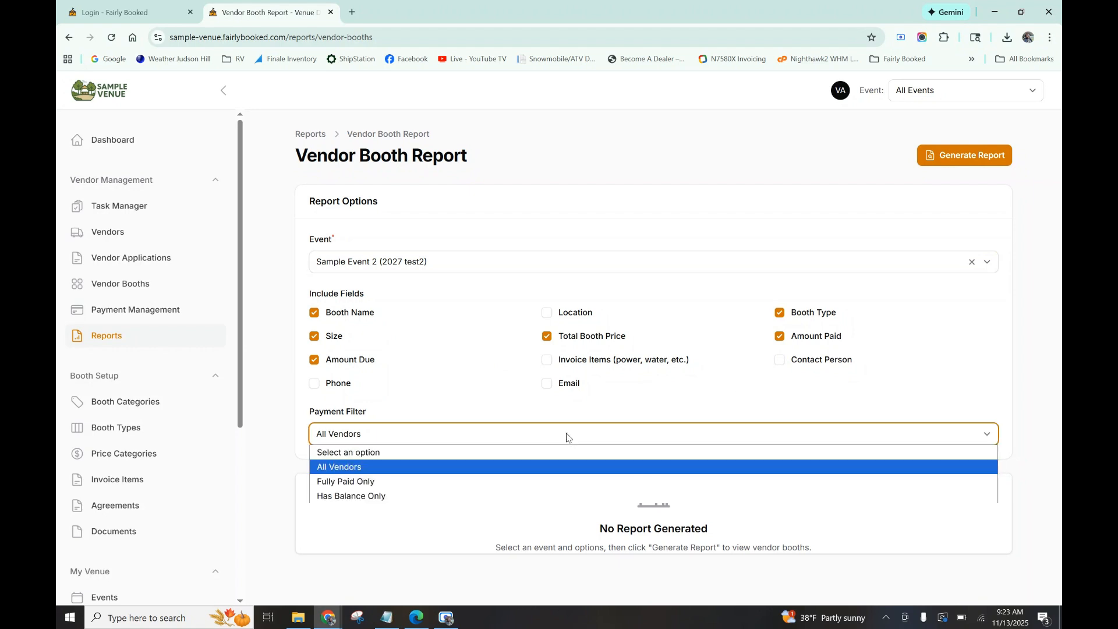
left_click(582, 411)
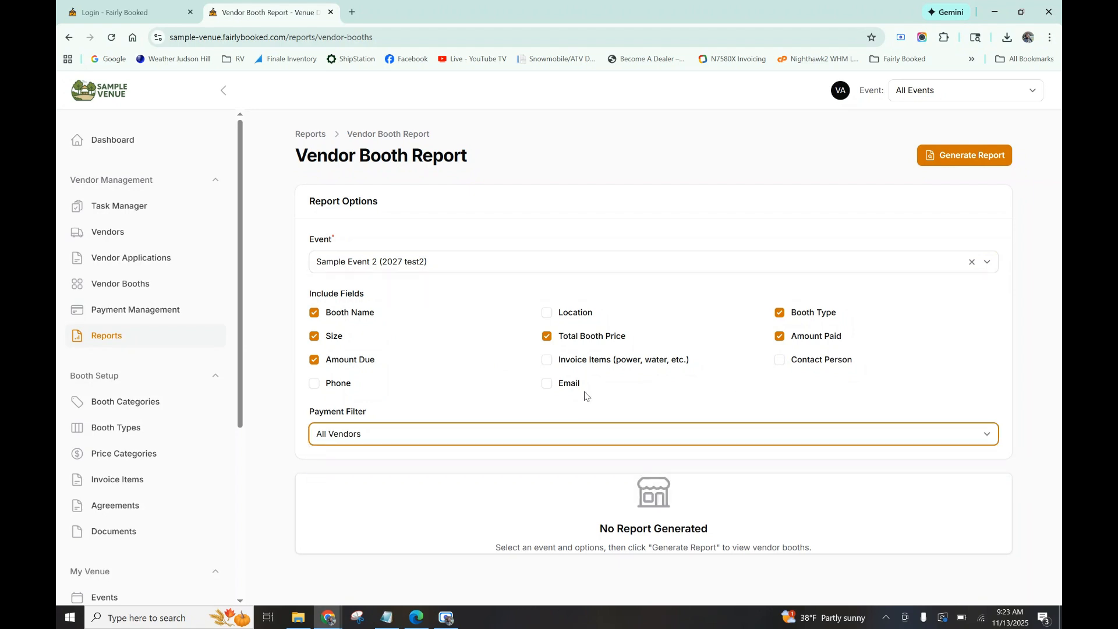
left_click(953, 165)
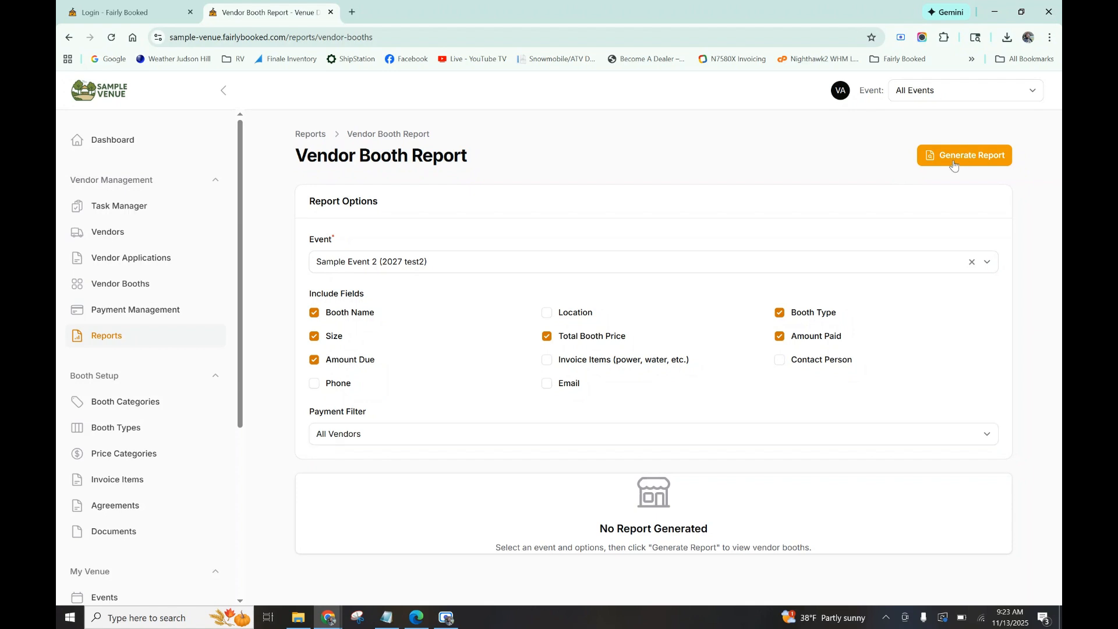
- Review the generated vendor booth table and the report's PDF and Excel download options
scroll(819, 460, "down", 2)
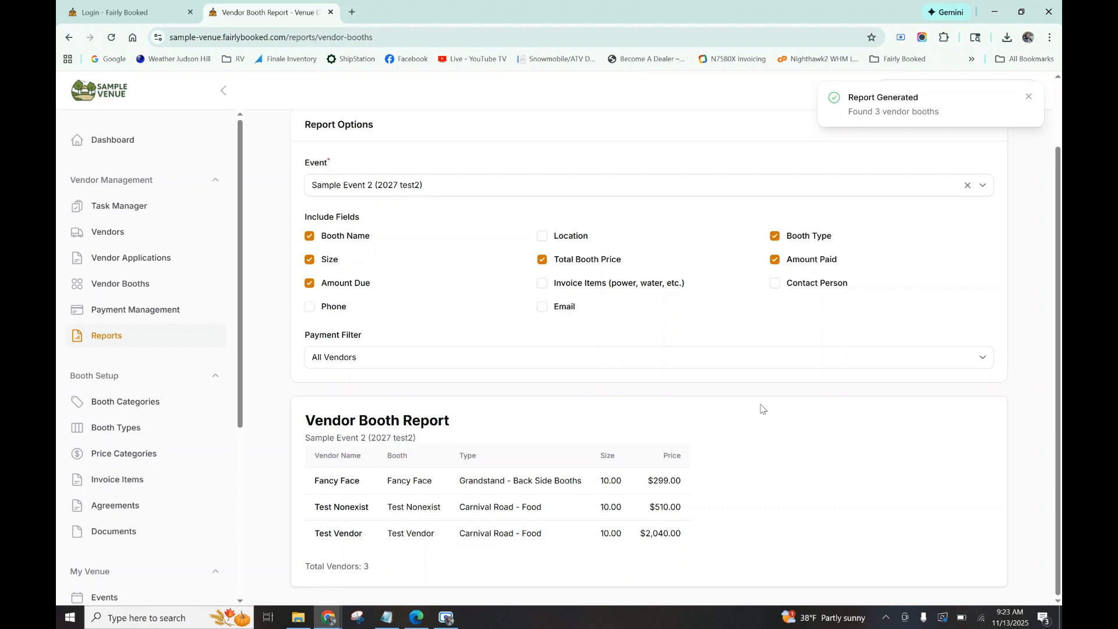
scroll(814, 348, "up", 1)
scroll(815, 348, "up", 1)
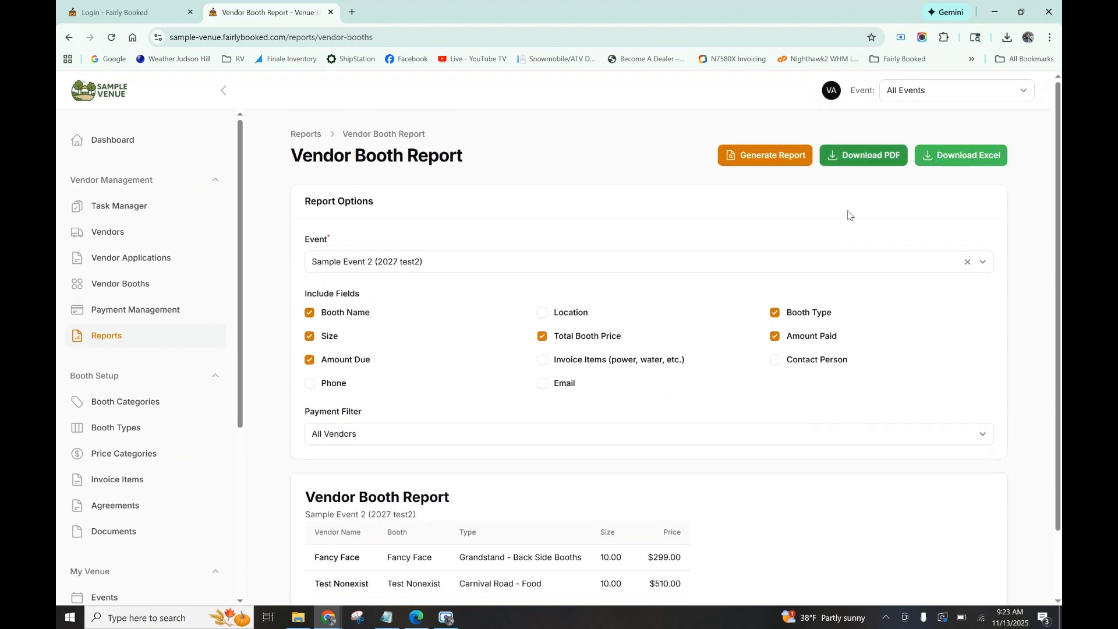
scroll(762, 267, "down", 1)
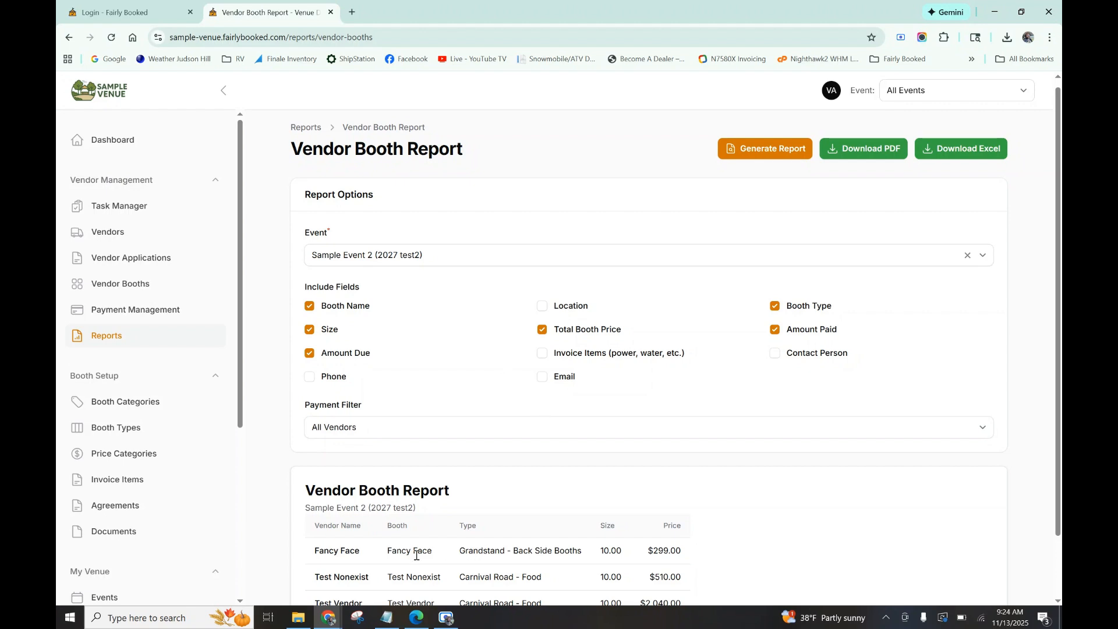
- Switch to the vendor portal in Edge and review My Applications on the page for applying to another event
left_click(416, 618)
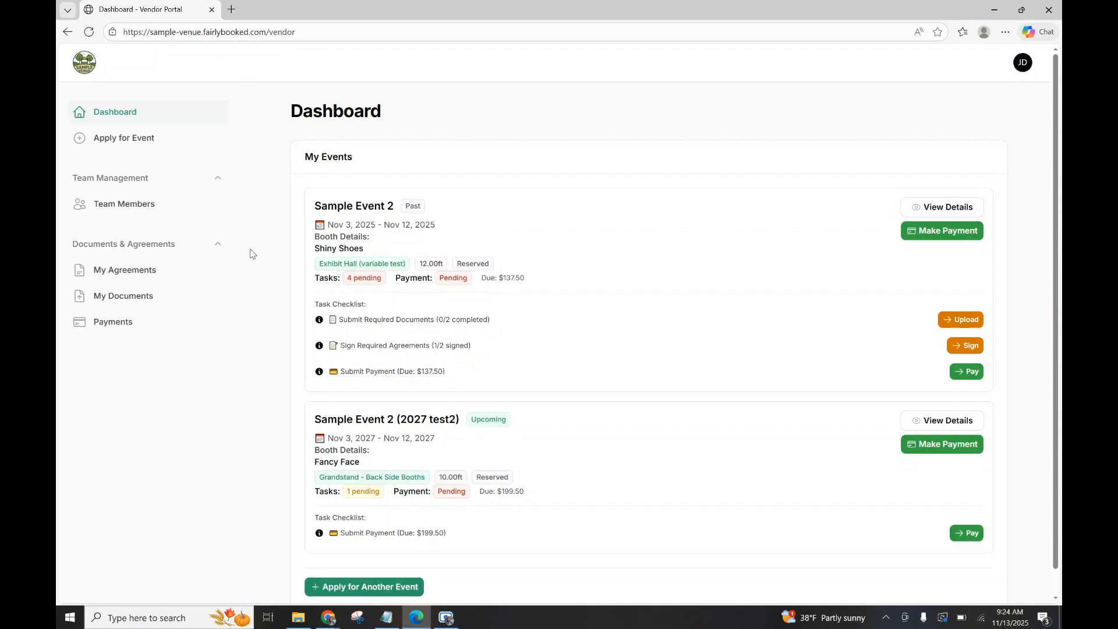
scroll(251, 253, "down", 1)
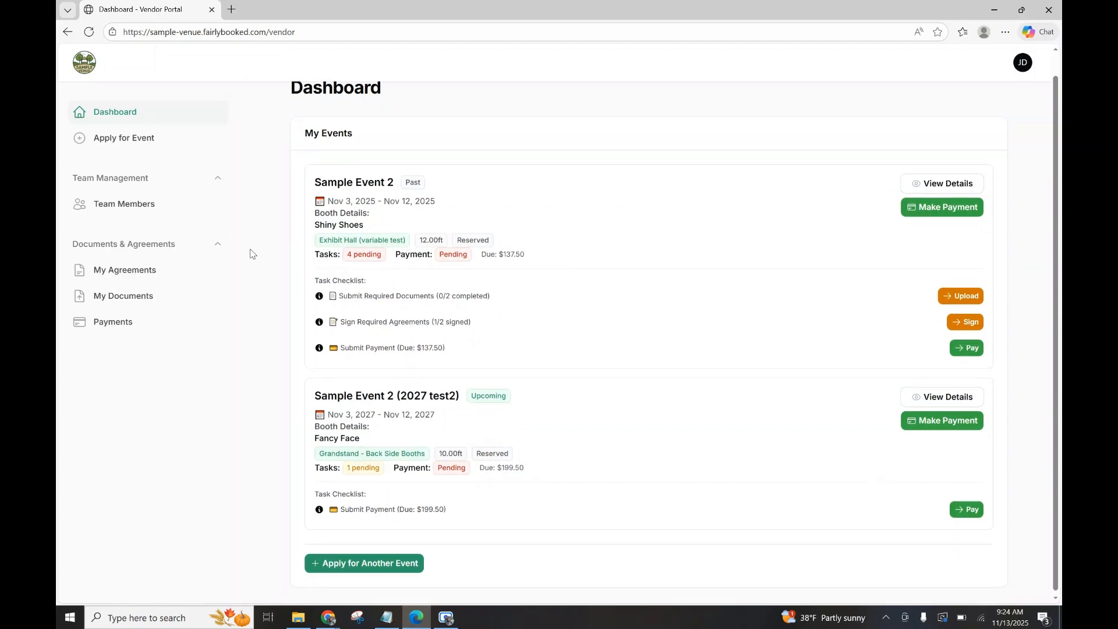
left_click(350, 564)
left_click(396, 224)
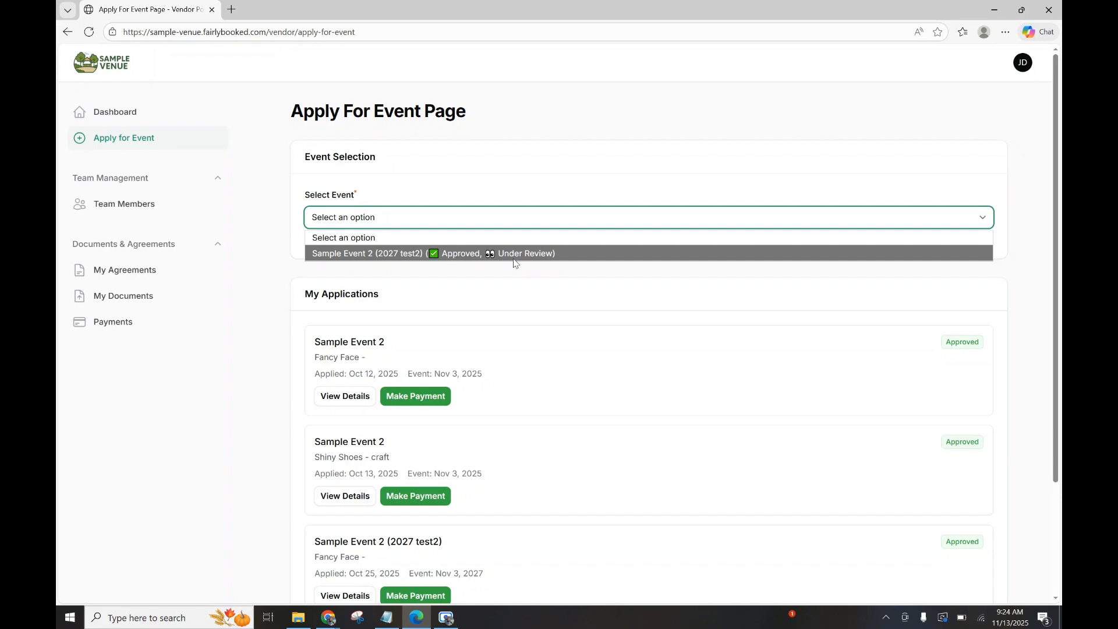
scroll(549, 395, "down", 1)
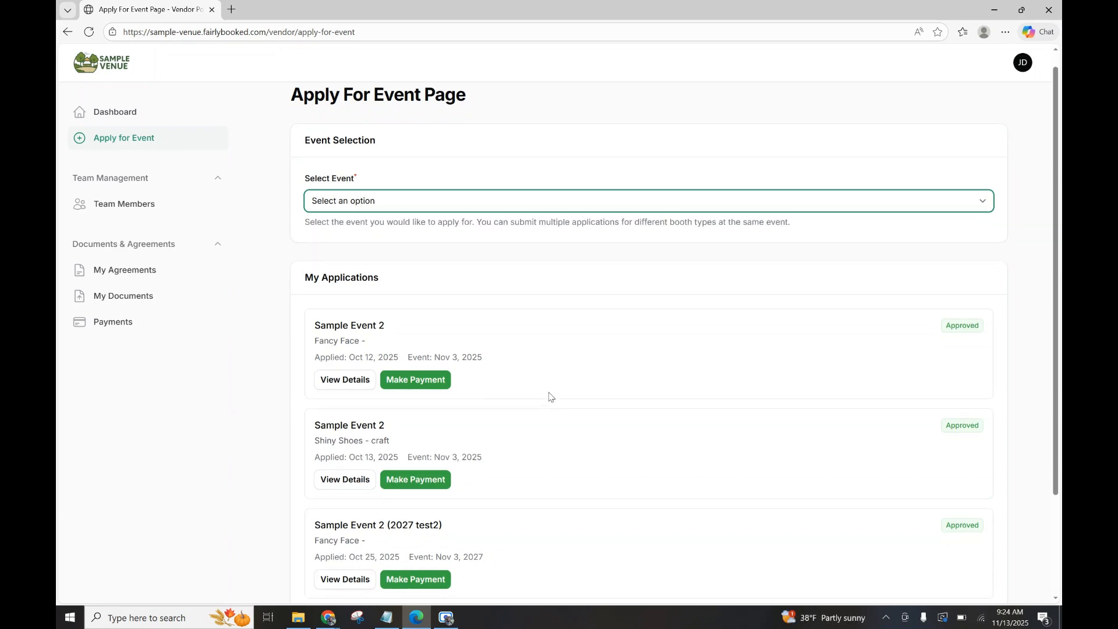
scroll(549, 396, "down", 2)
scroll(549, 396, "down", 1)
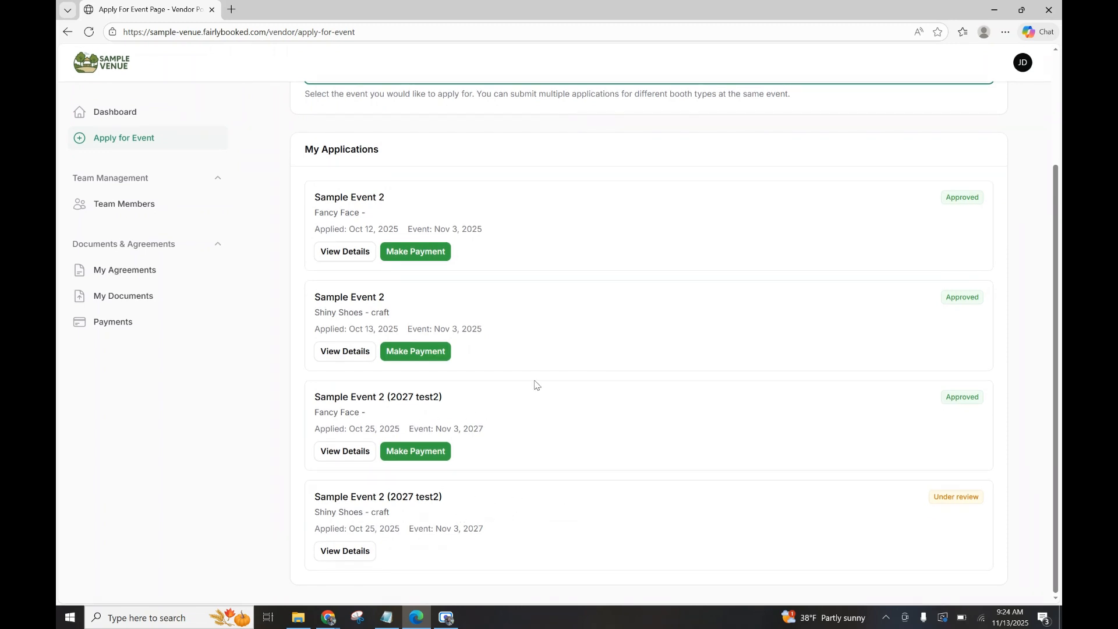
- Select Sample Event 2 (2027 test2) as the event to apply for and look through its existing applications and application form
scroll(535, 384, "up", 3)
left_click(426, 217)
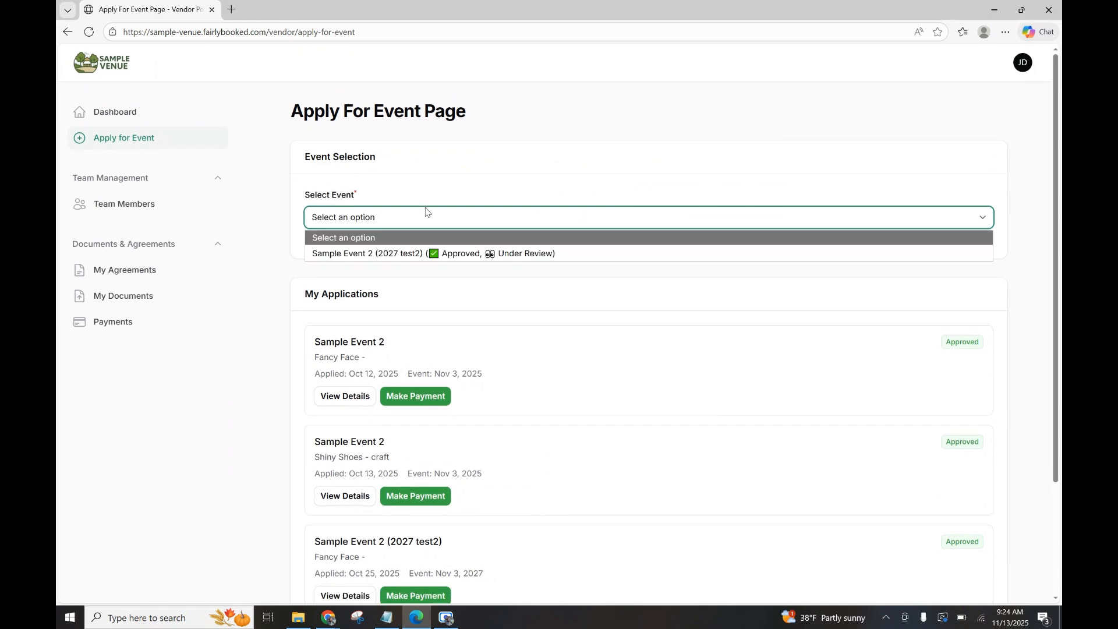
left_click(433, 254)
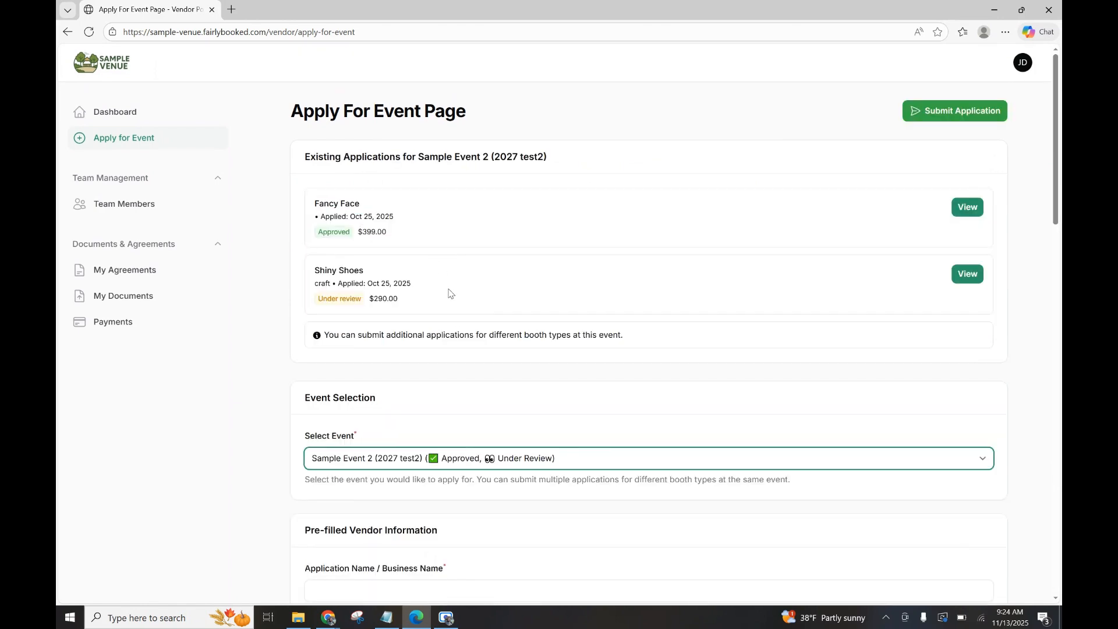
scroll(455, 315, "down", 4)
scroll(457, 333, "down", 5)
scroll(457, 332, "up", 1)
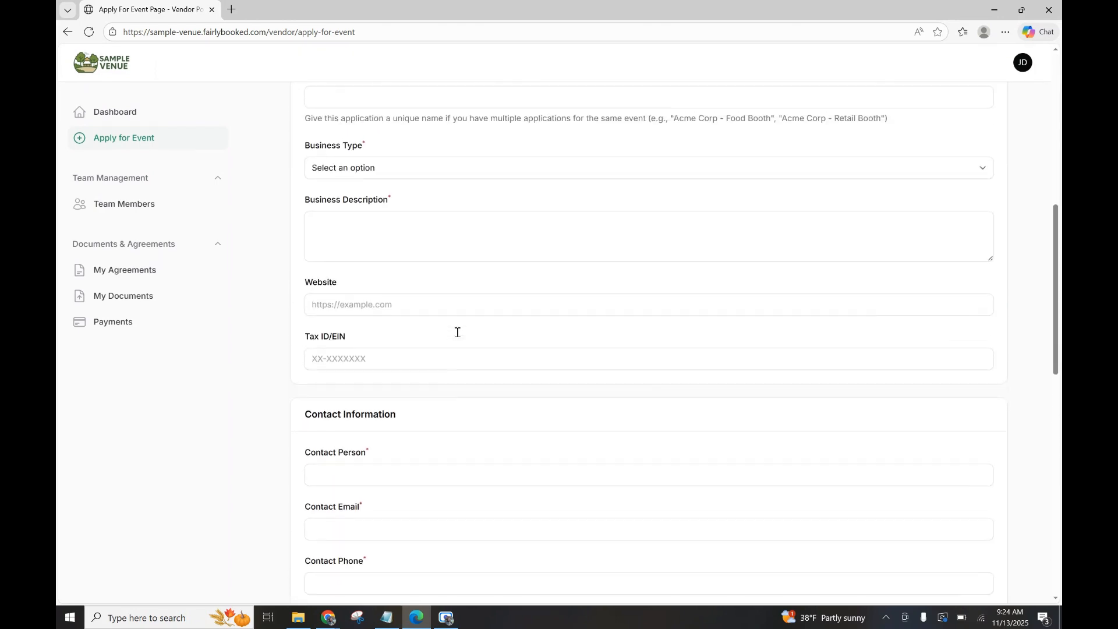
scroll(458, 333, "down", 8)
scroll(457, 332, "up", 15)
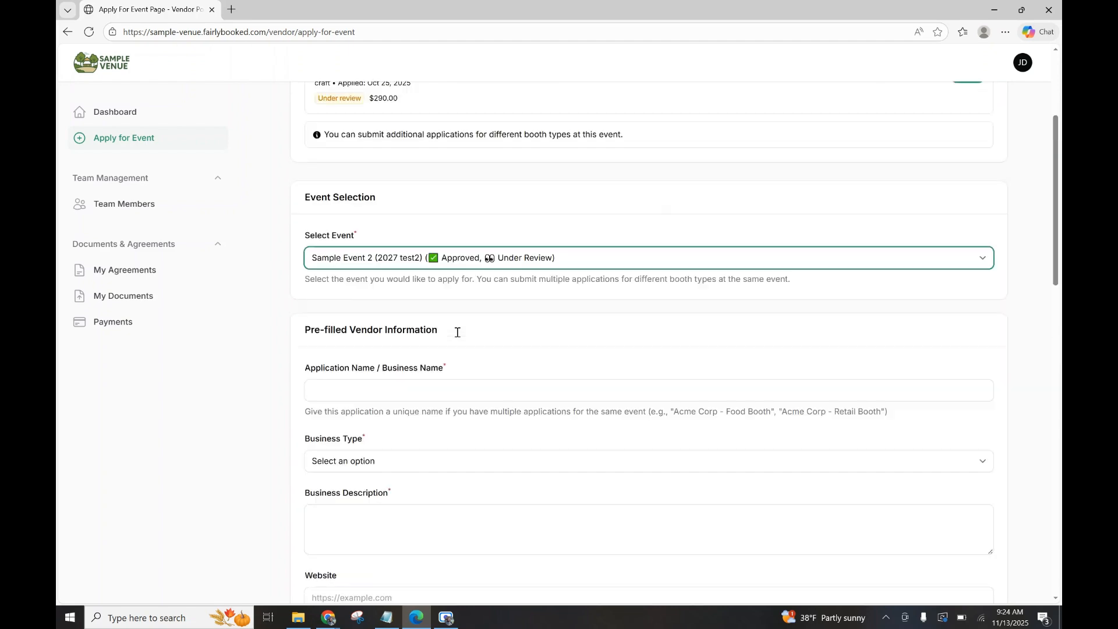
scroll(457, 333, "down", 1)
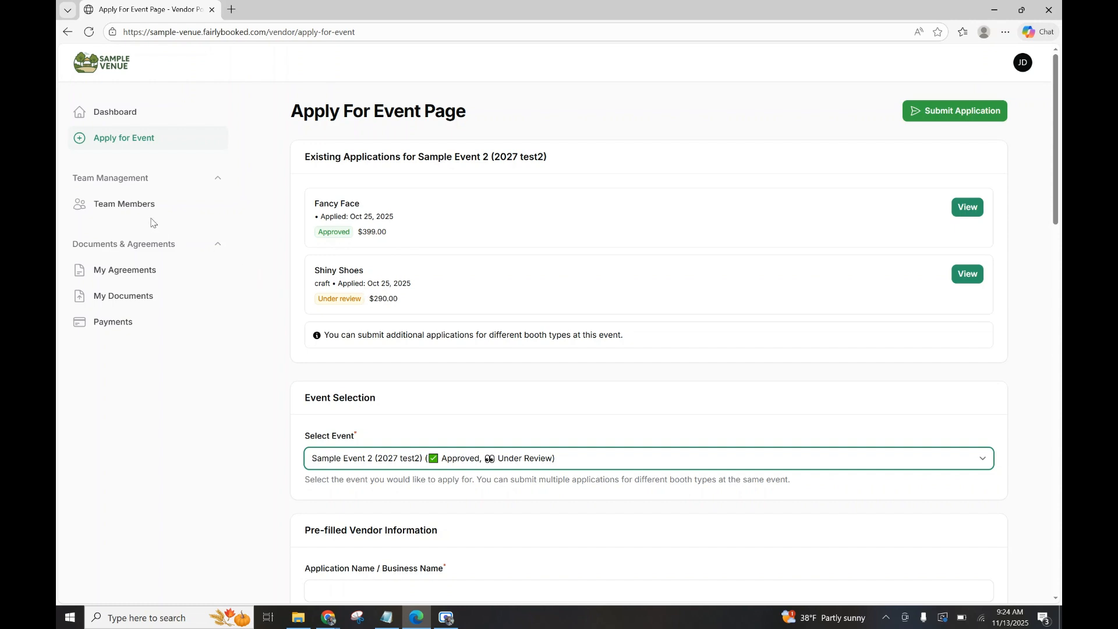
- Check the vendor's team members list and view the signed PDF of the Hold Harmless 2026 agreement
left_click(121, 216)
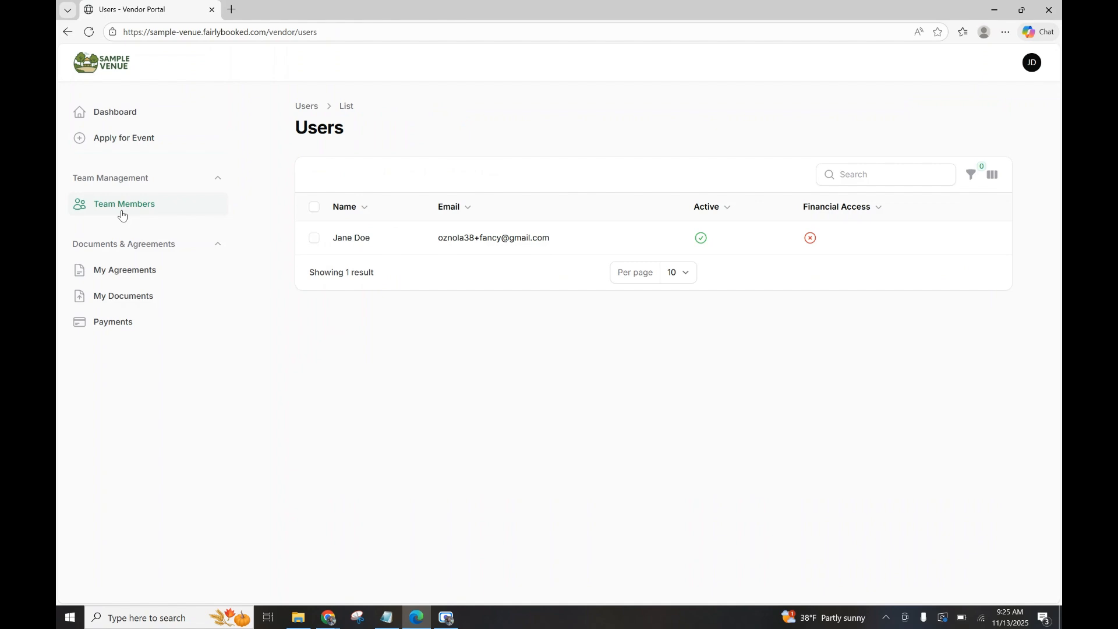
left_click(151, 272)
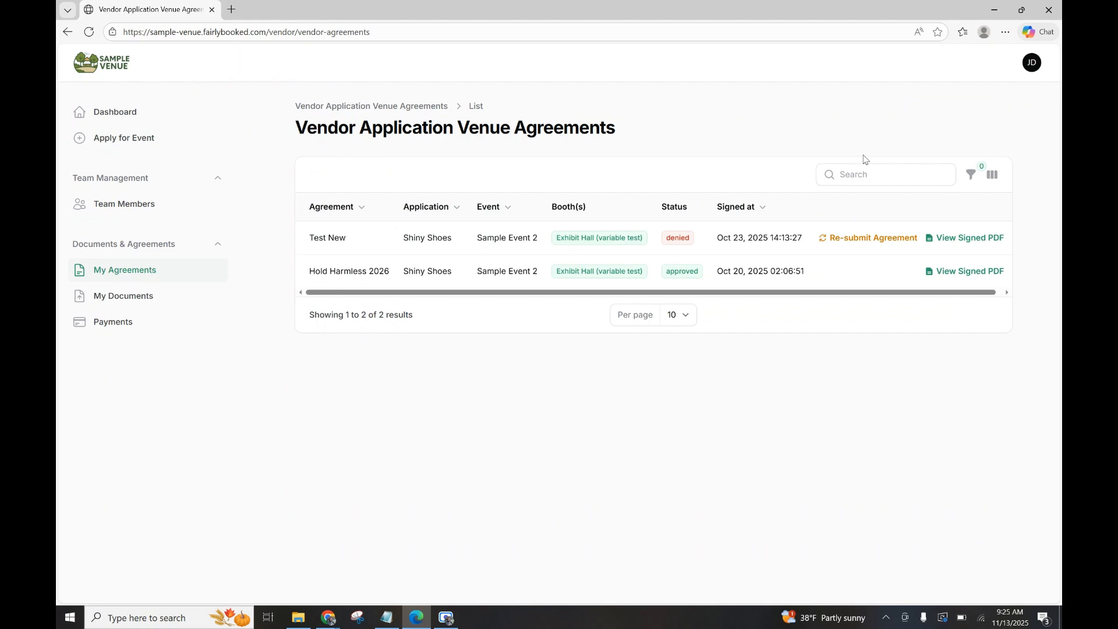
left_click(959, 278)
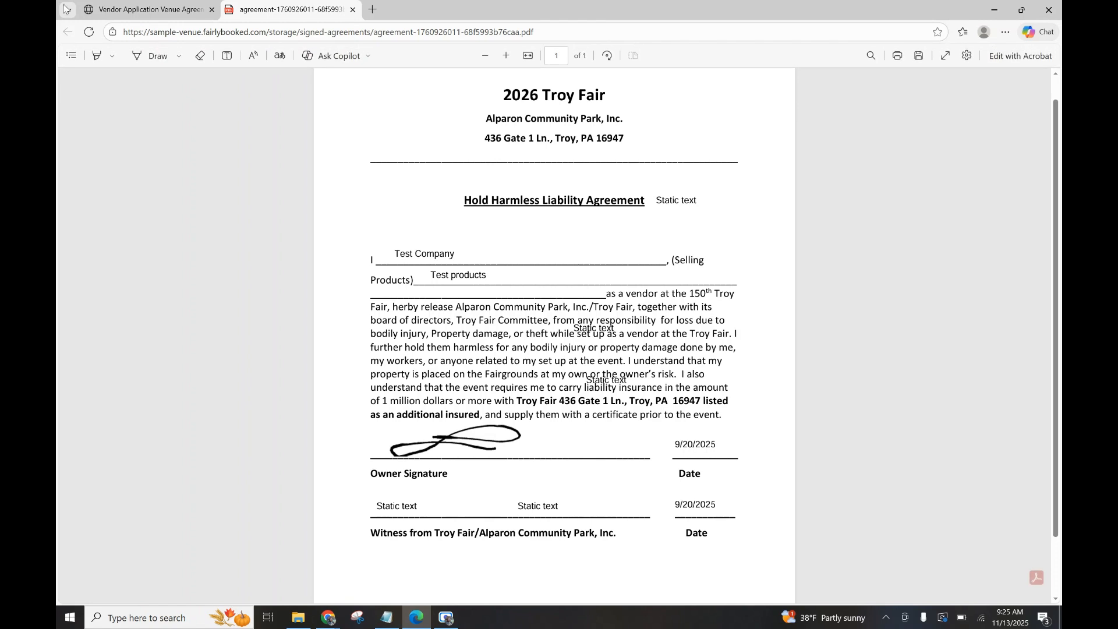
left_click(179, 5)
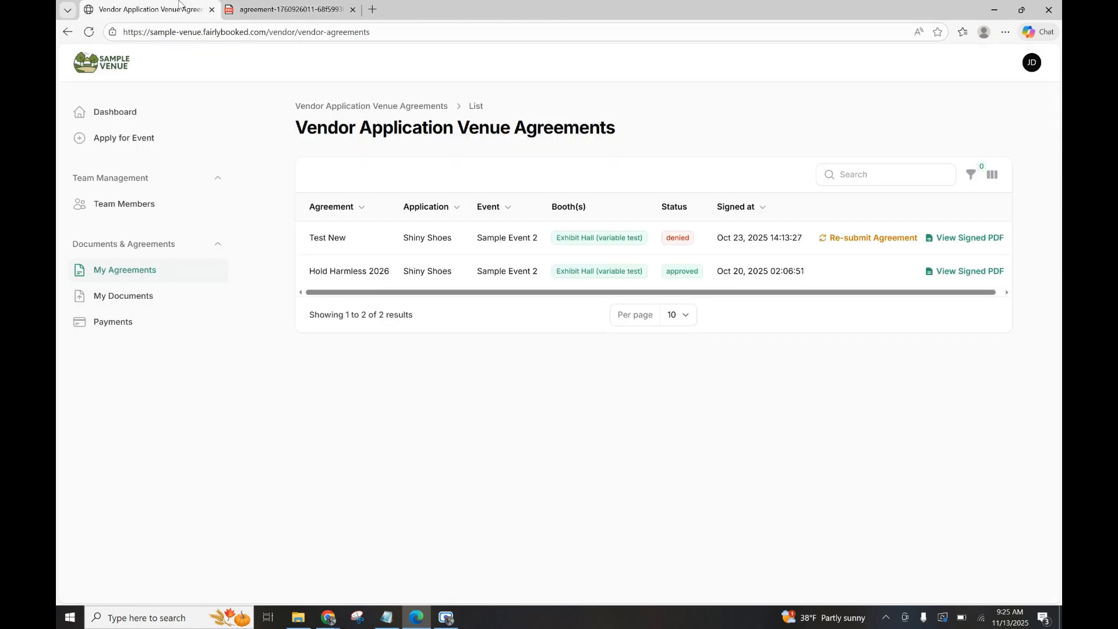
- Open the denied Test New agreement for re-submission, examine its rejection reason and signing form, and return to the agreements list
left_click(886, 239)
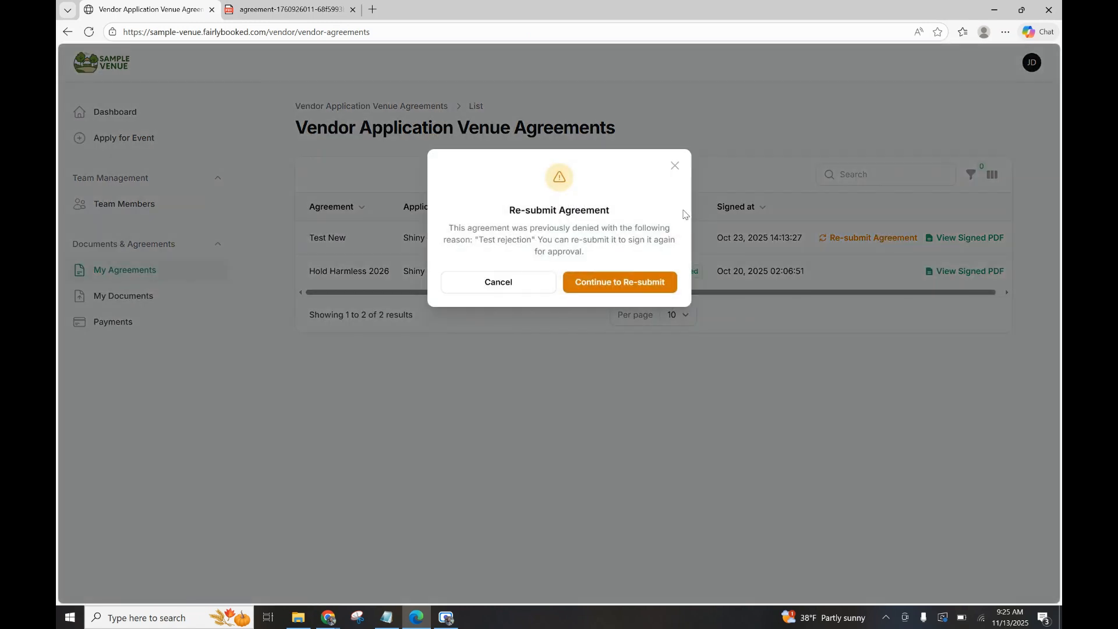
left_click(610, 280)
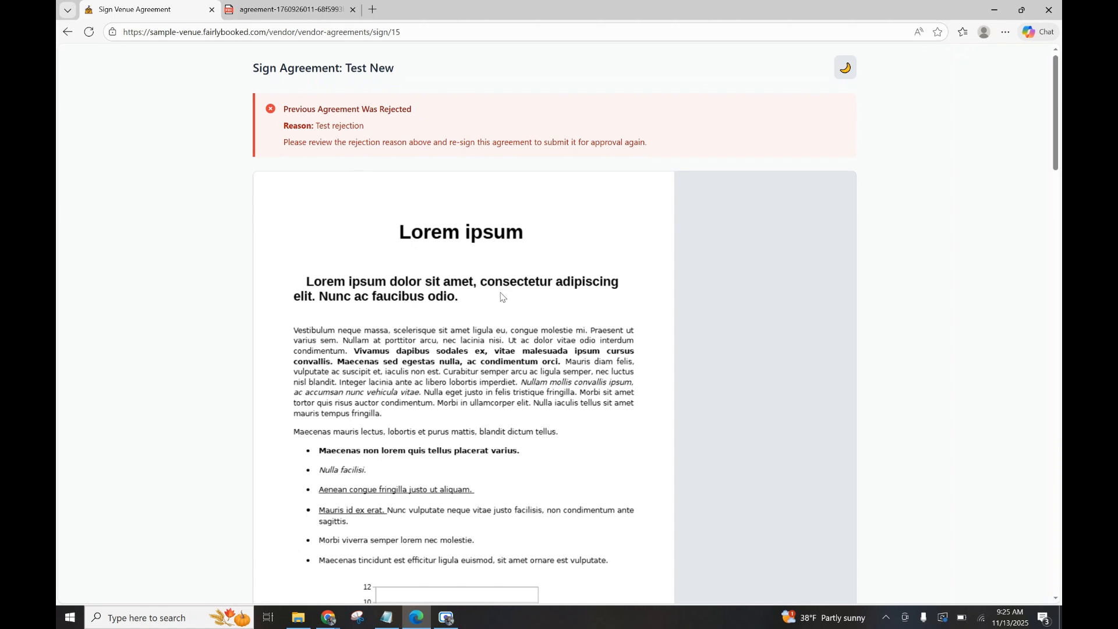
scroll(499, 301, "down", 2)
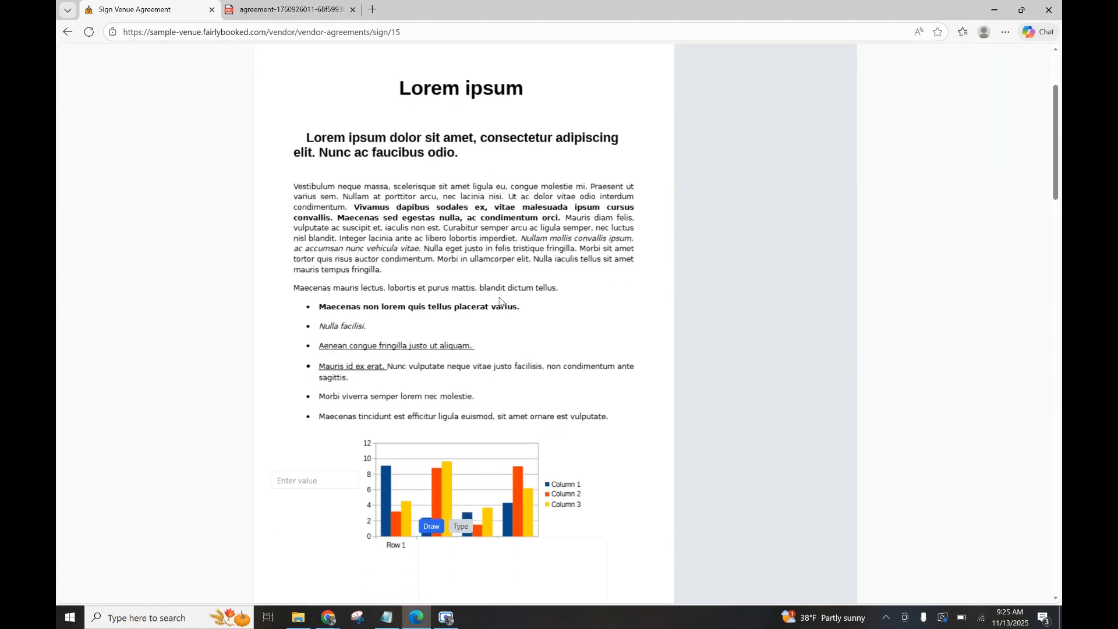
left_click(68, 33)
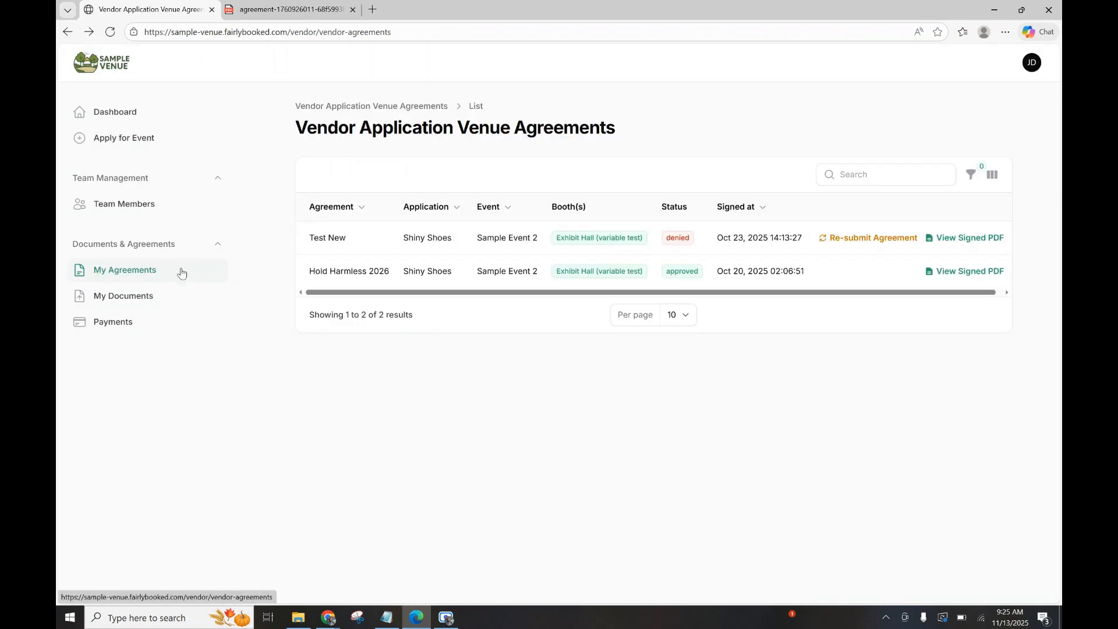
- Open the Sales Tax Certificate upload page from the vendor's documents and examine its requirements and file upload area
left_click(151, 295)
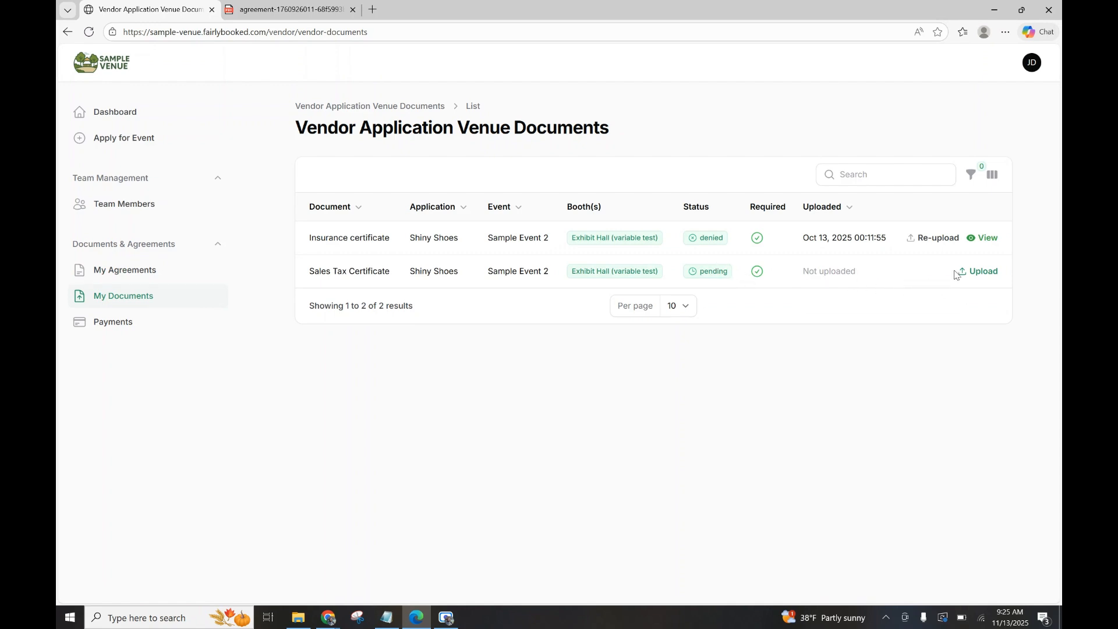
left_click(979, 271)
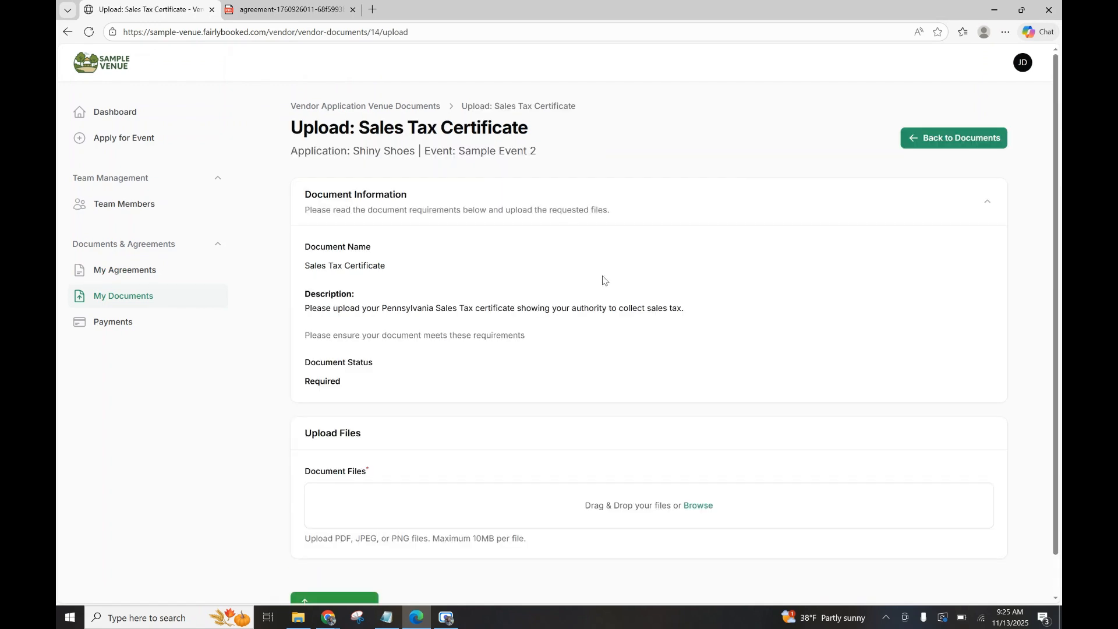
scroll(603, 280, "down", 1)
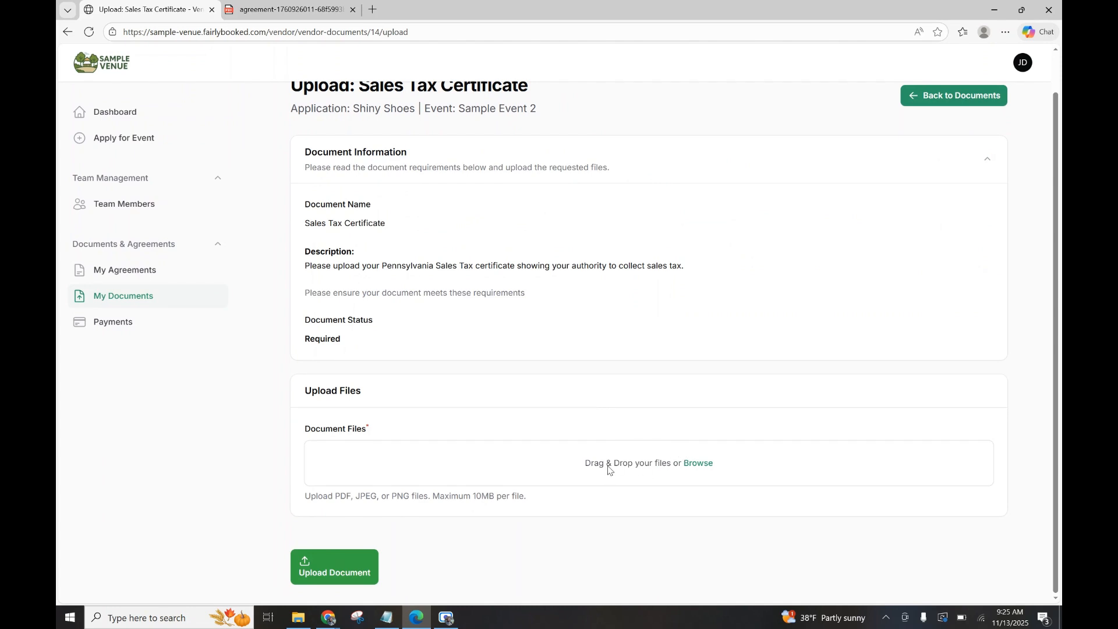
- Return to the vendor's documents list and check the vendor's agreements list
left_click(133, 310)
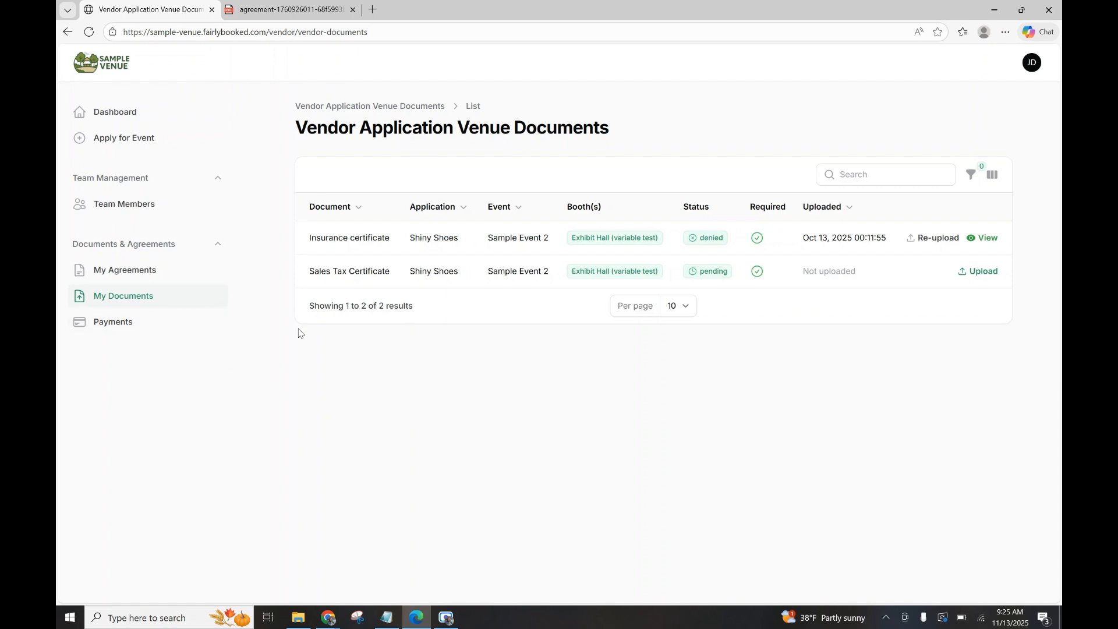
left_click(138, 281)
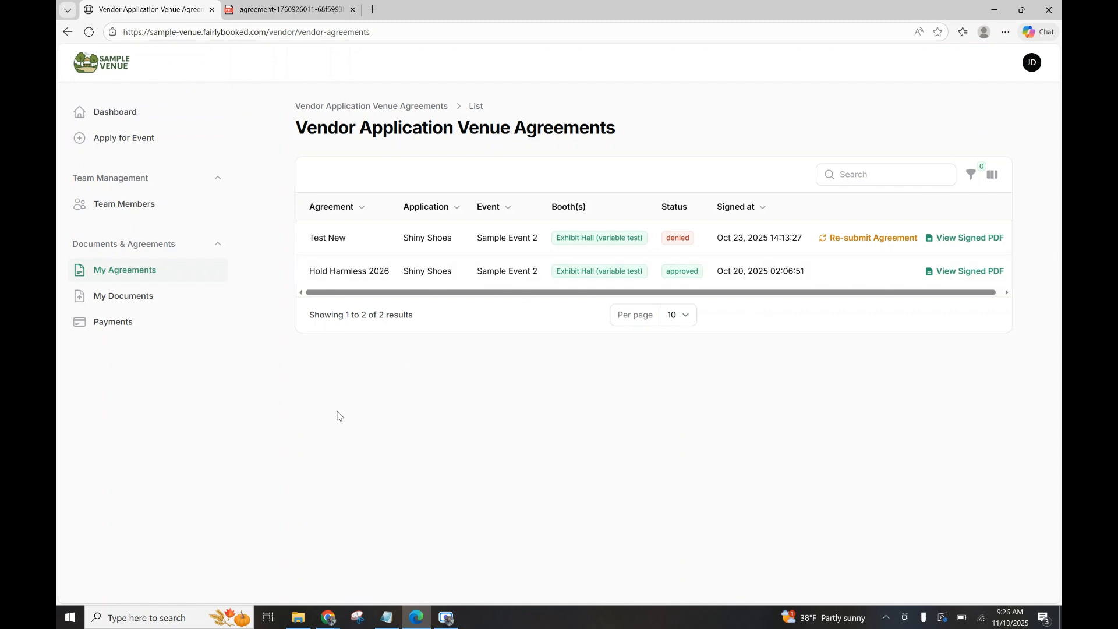
- Submit a custom payment amount of 200 for Fancy Face's Sample Event 2 (2027 test2) application to reach the card checkout page
left_click(117, 328)
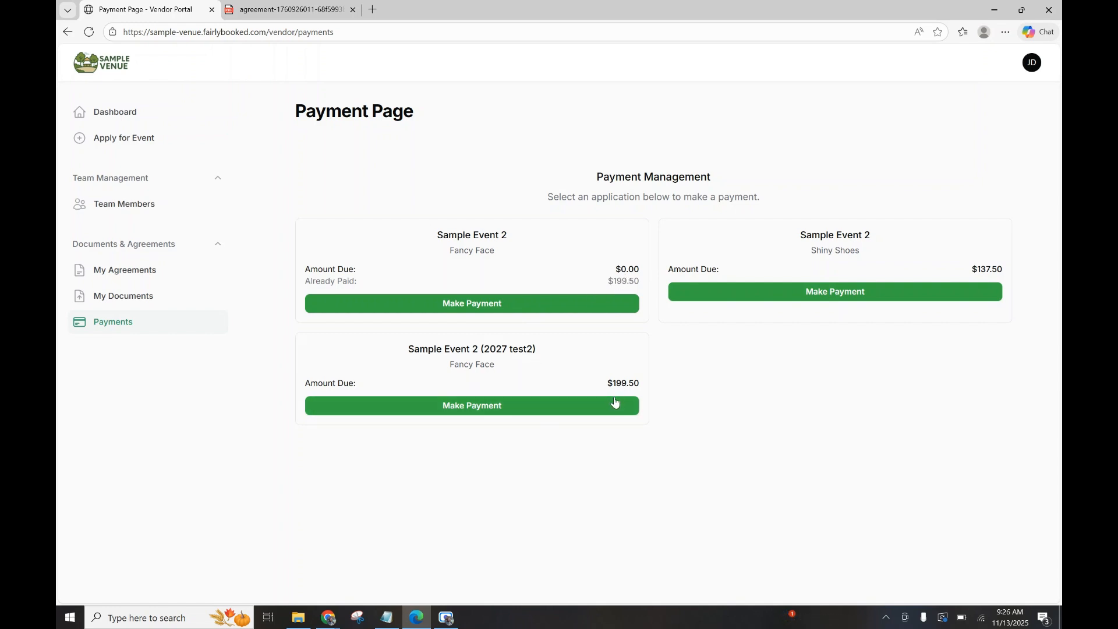
left_click(520, 413)
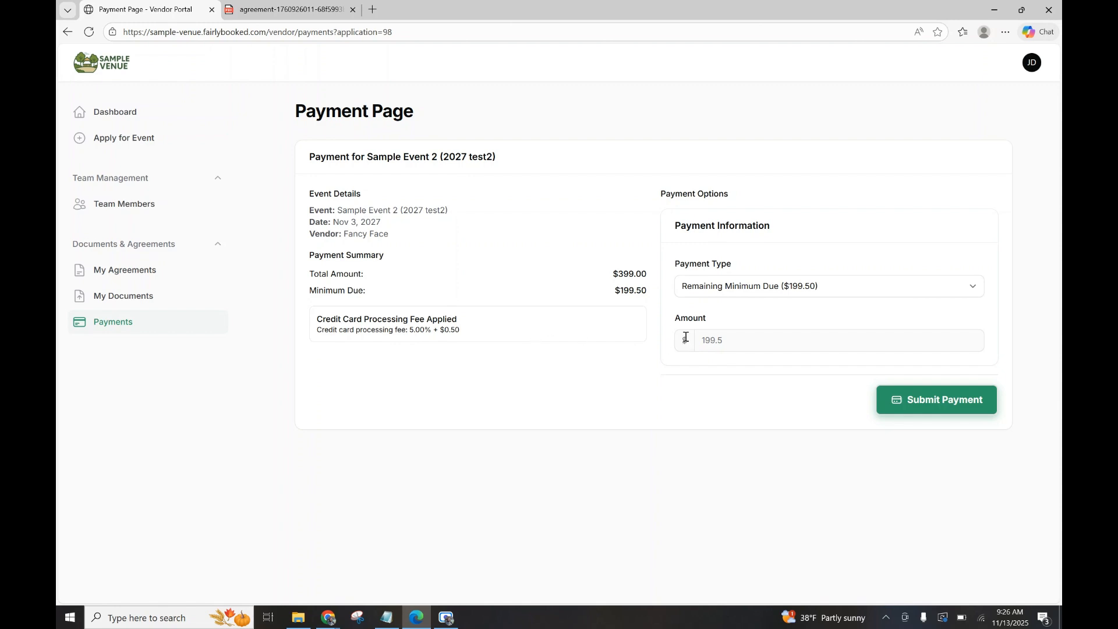
left_click(750, 291)
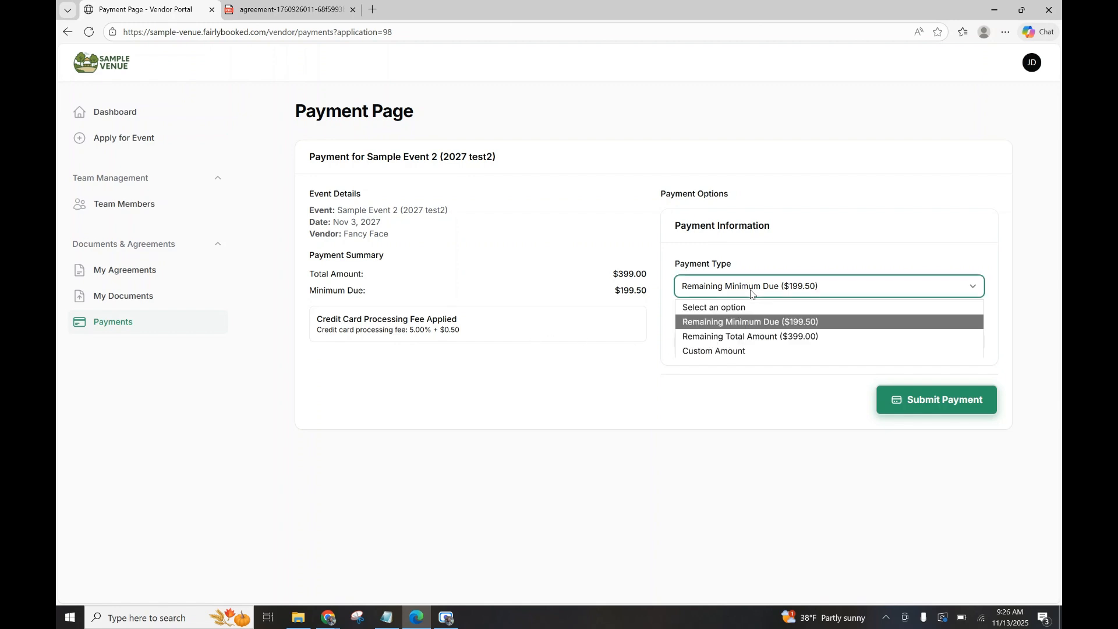
left_click(733, 352)
left_click_drag(747, 336, 661, 344)
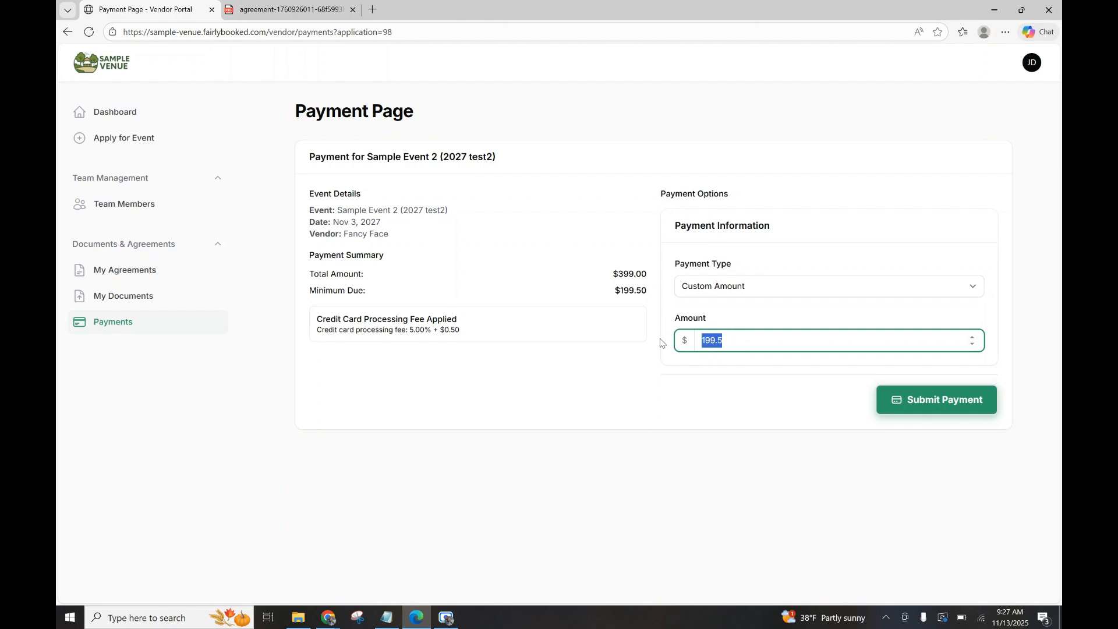
type("200")
key("Tab")
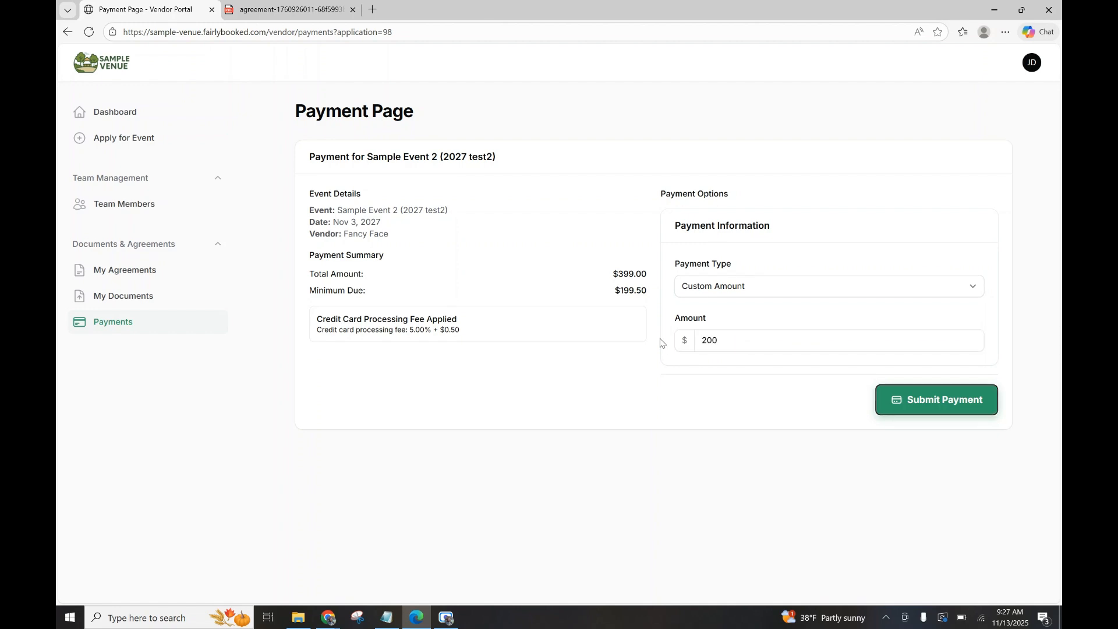
left_click(950, 403)
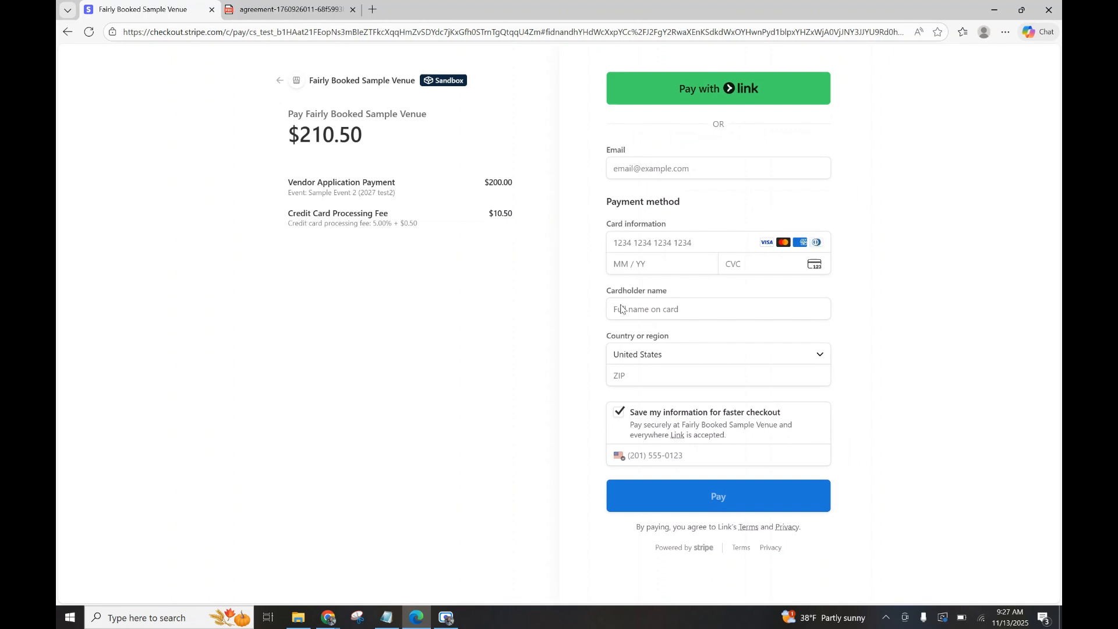
- Leave the vendor portal's checkout window and bring up the venue's main dashboard in the Chrome window
left_click(995, 13)
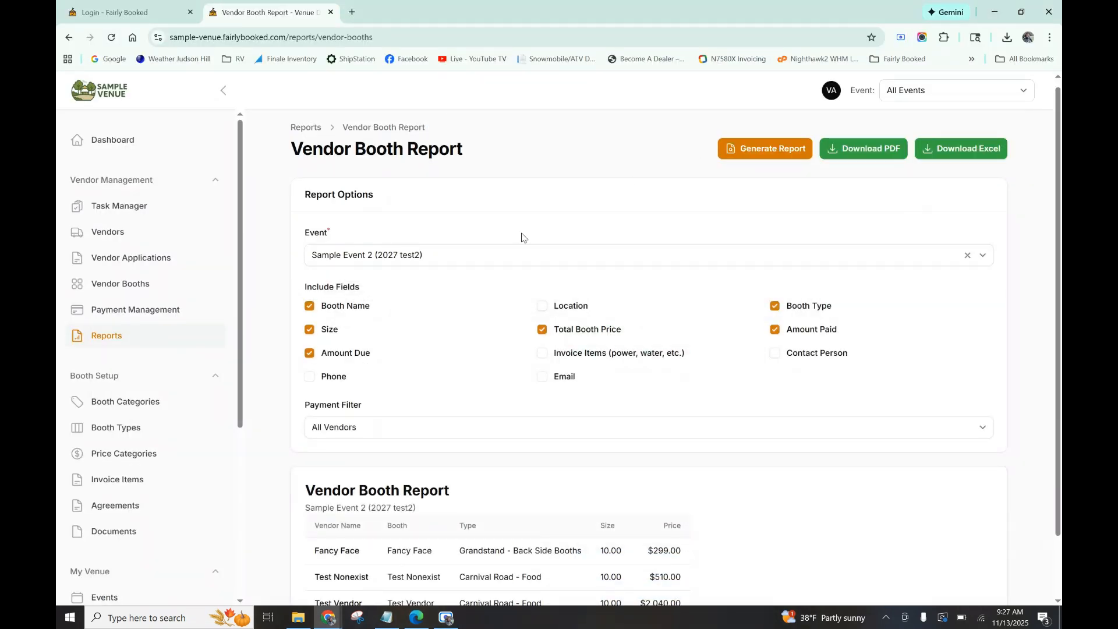
left_click(109, 142)
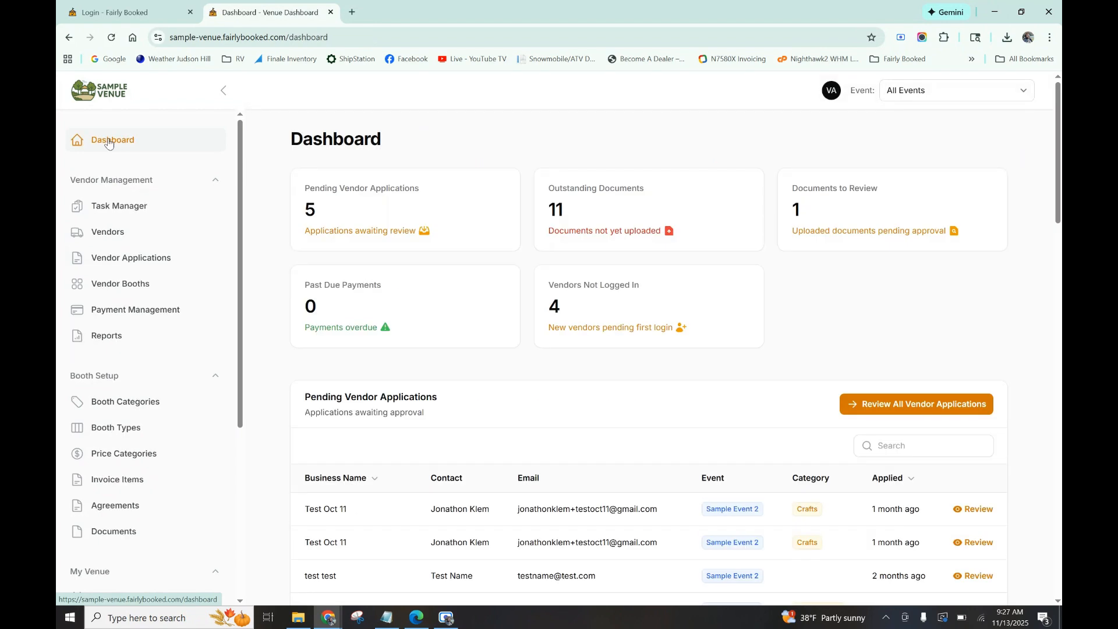